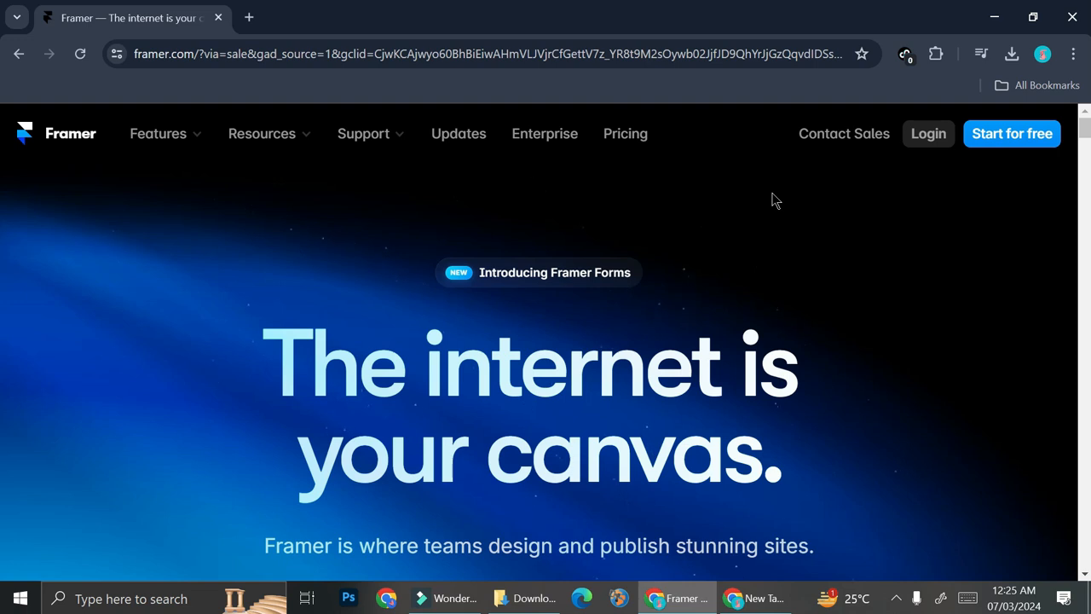
Enter the Framer workspace, create a new blank project and browse the website templates from it
left_click(1026, 147)
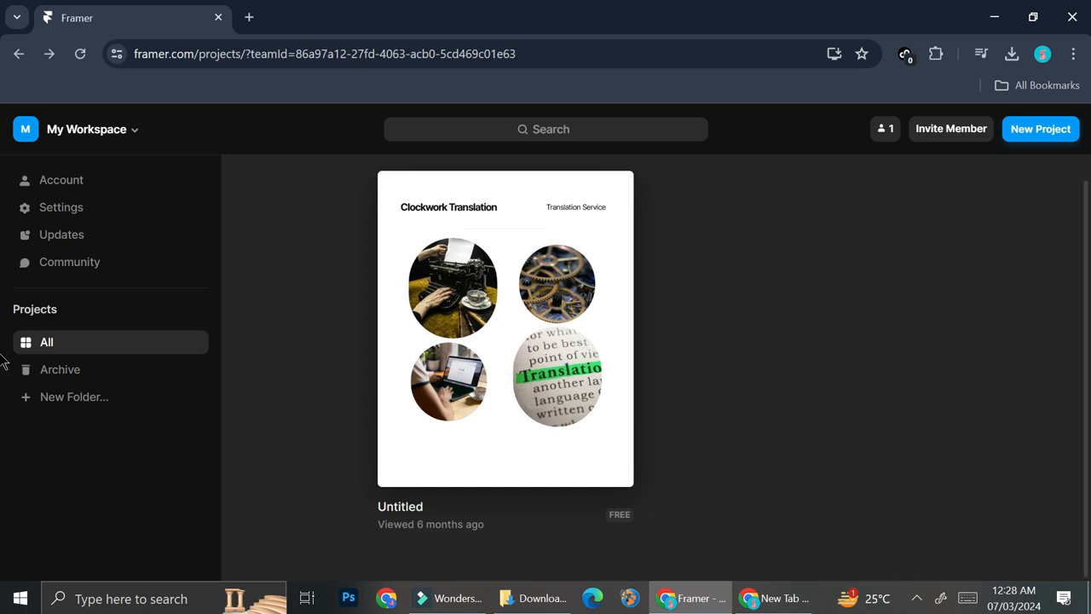
left_click(1050, 134)
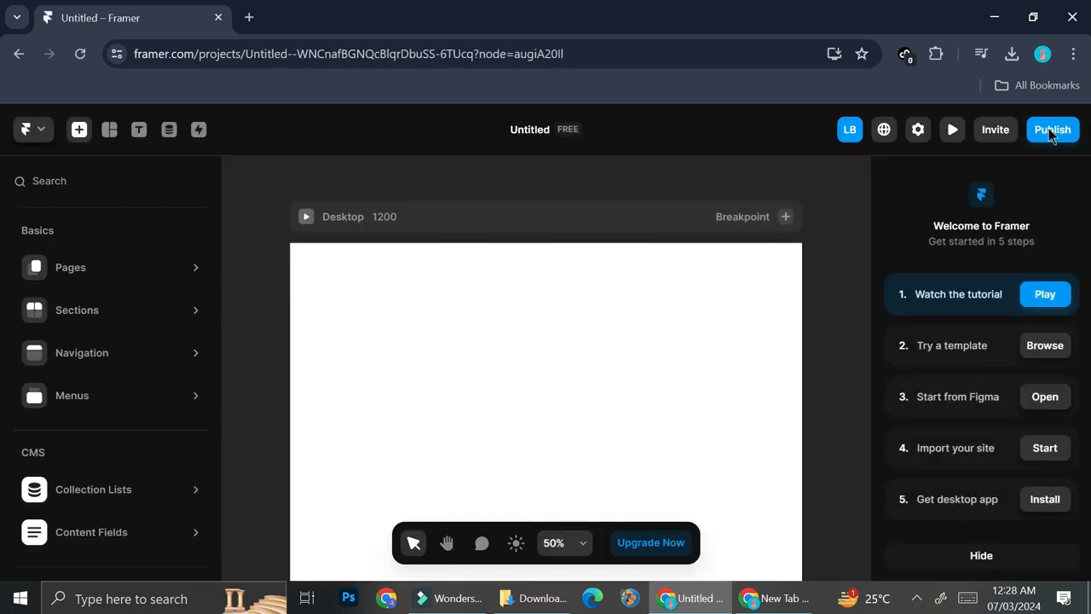
left_click(1033, 346)
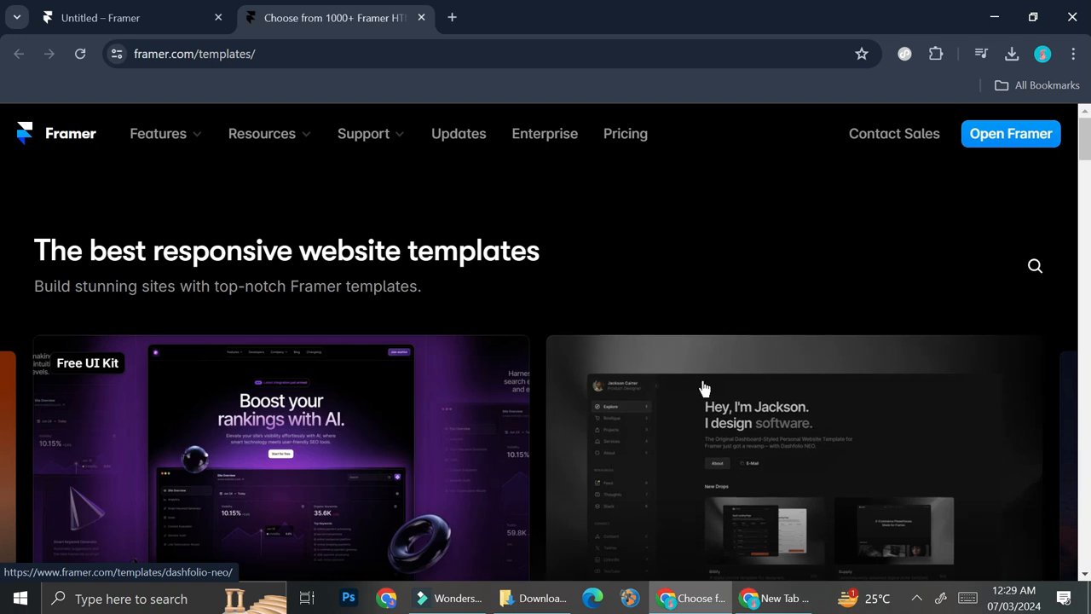
Choose the free Notebook portfolio template from the featured templates and open a copy of it as a project
scroll(704, 388, "down", 1)
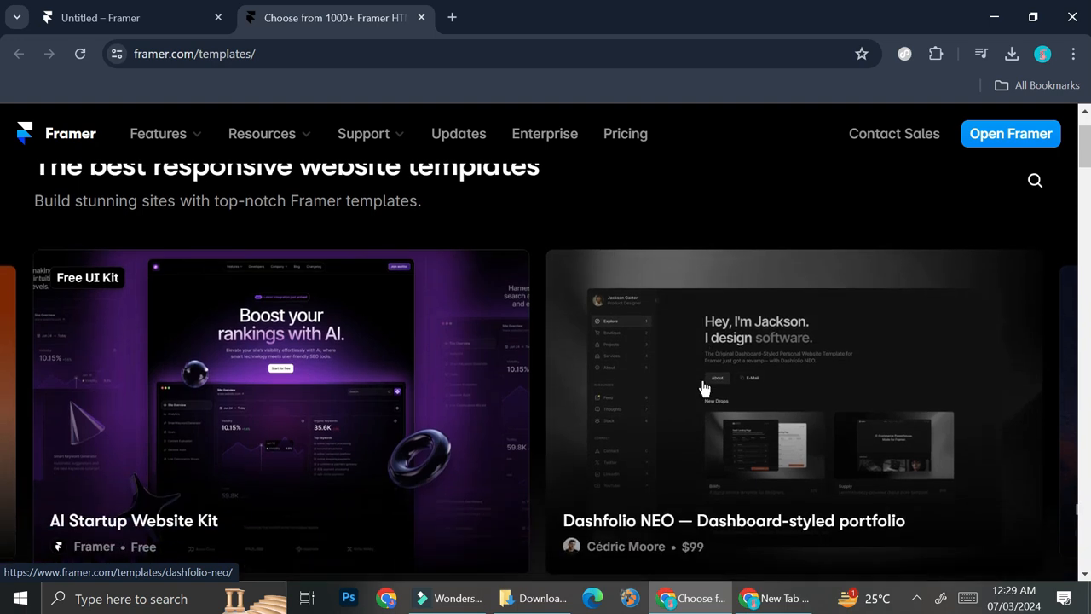
scroll(704, 389, "down", 2)
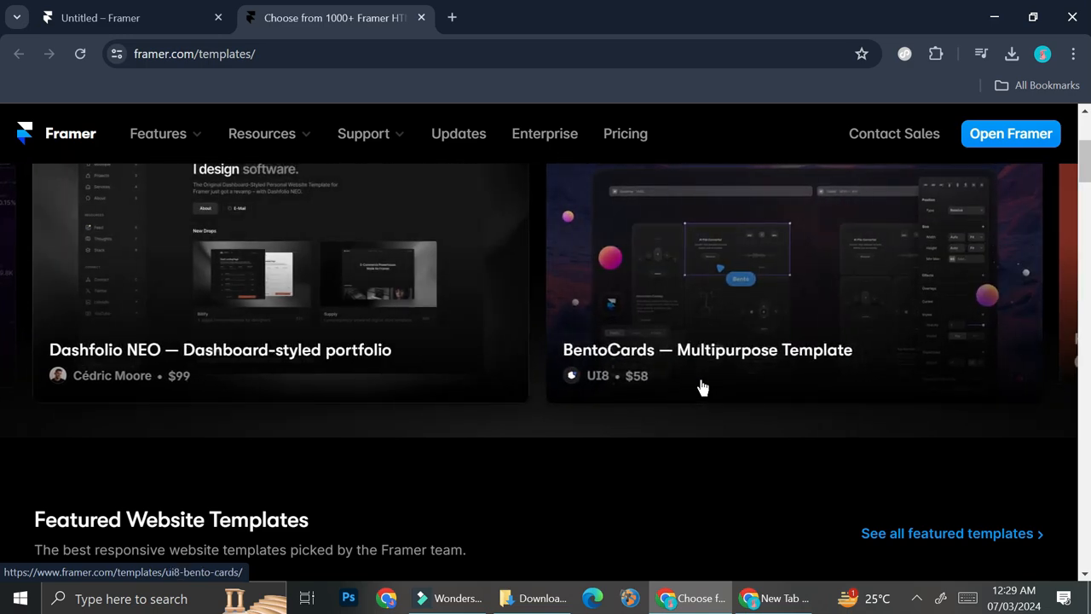
scroll(88, 251, "down", 4)
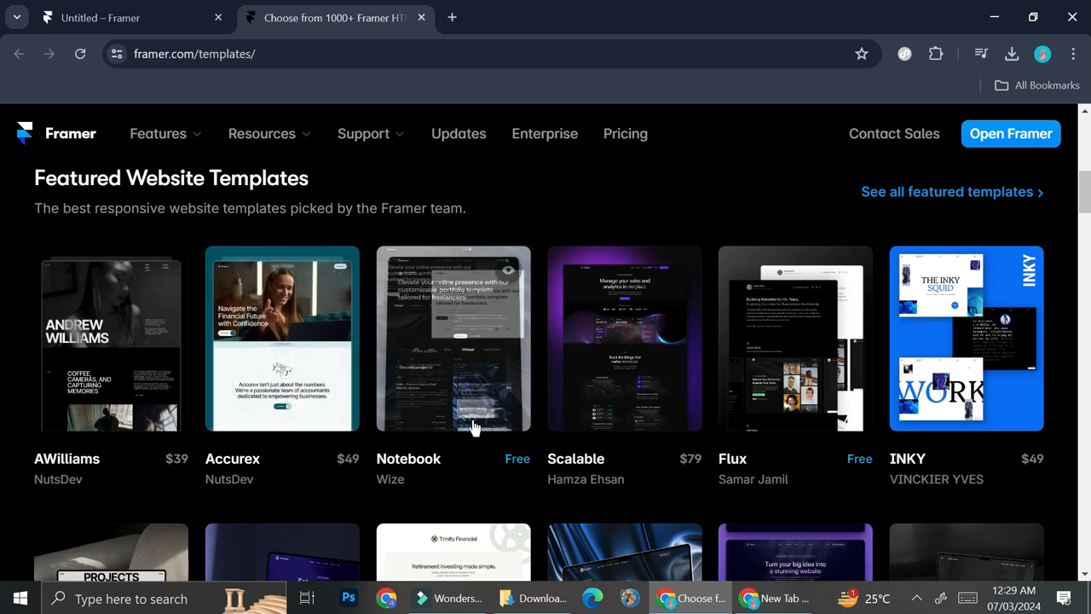
left_click(423, 379)
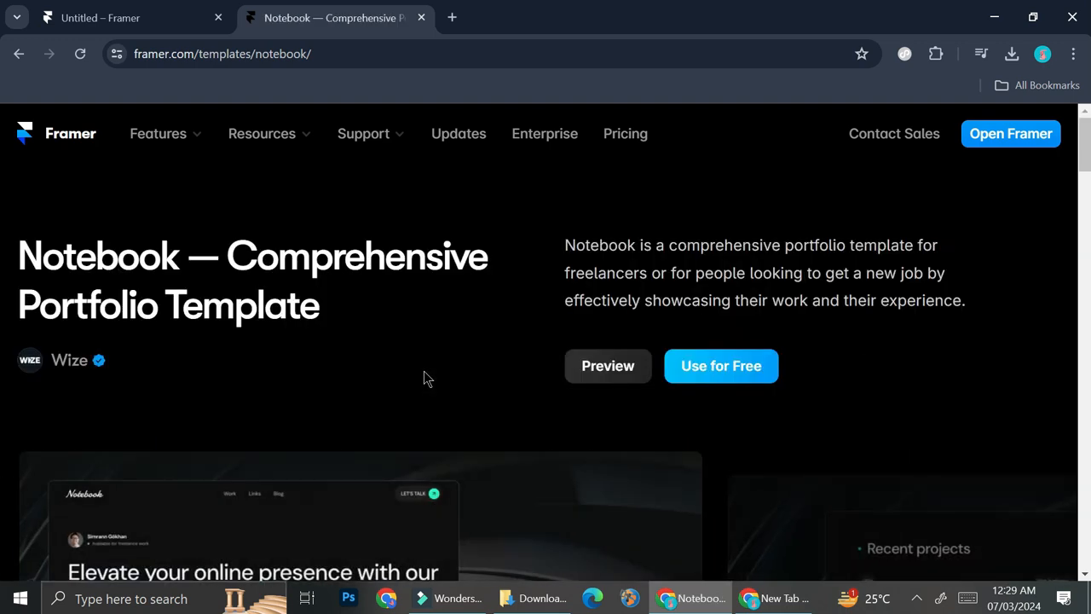
left_click(747, 363)
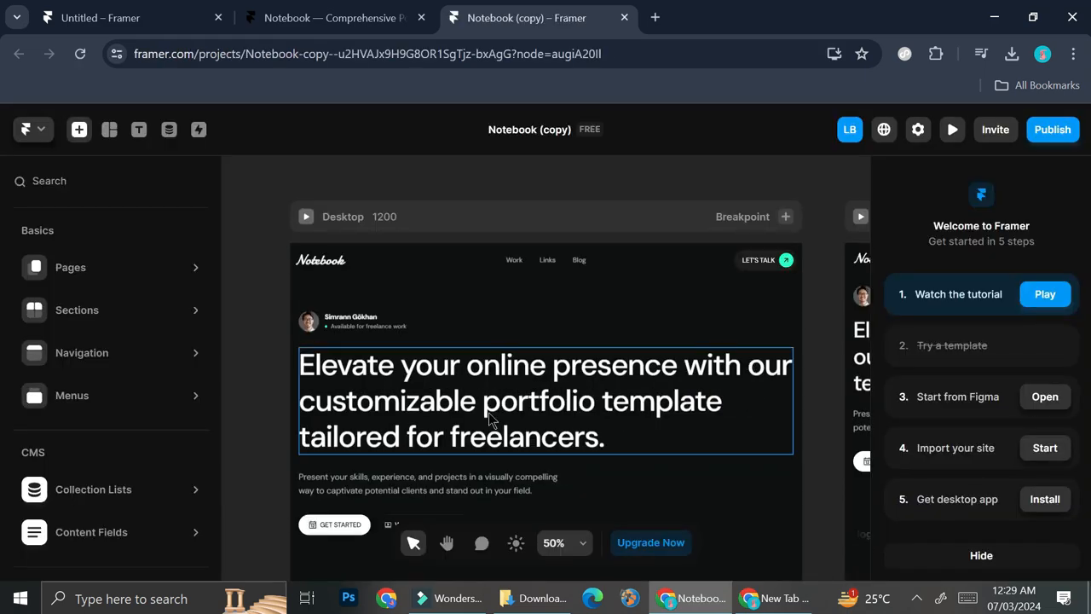
Look over the Notebook copy's Home page on the canvas, including the logos and recent projects sections
scroll(527, 407, "down", 2)
scroll(526, 407, "down", 3)
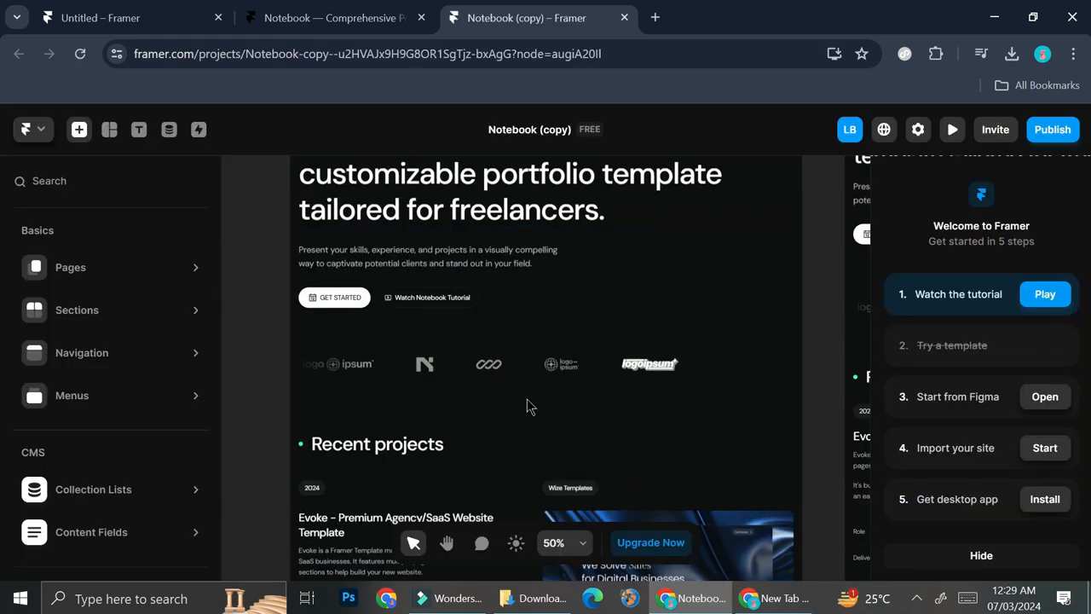
scroll(526, 406, "down", 4)
mouse_move(164, 288)
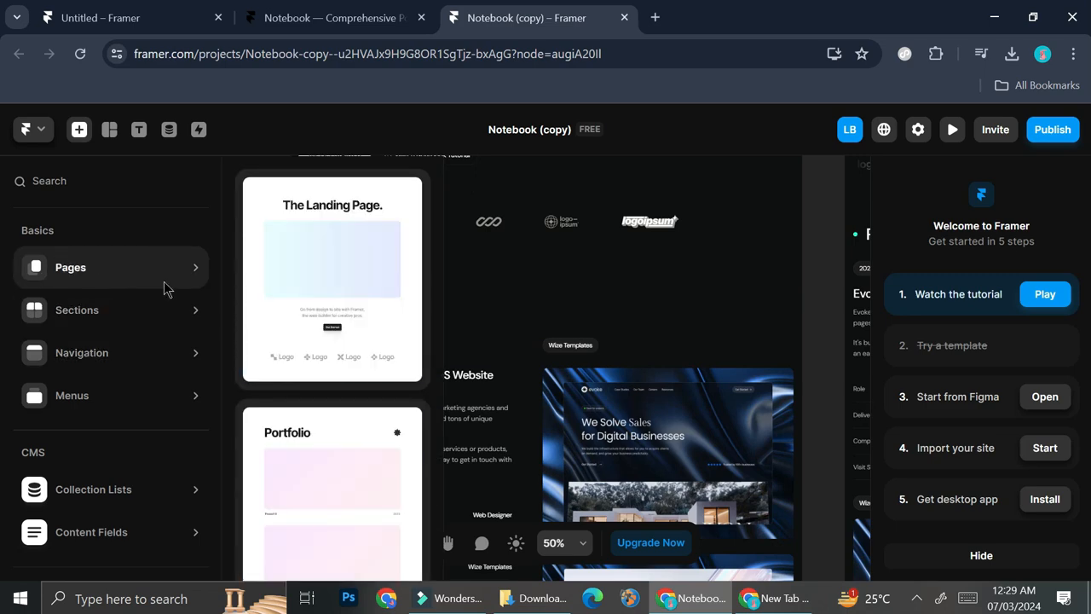
scroll(506, 258, "down", 6)
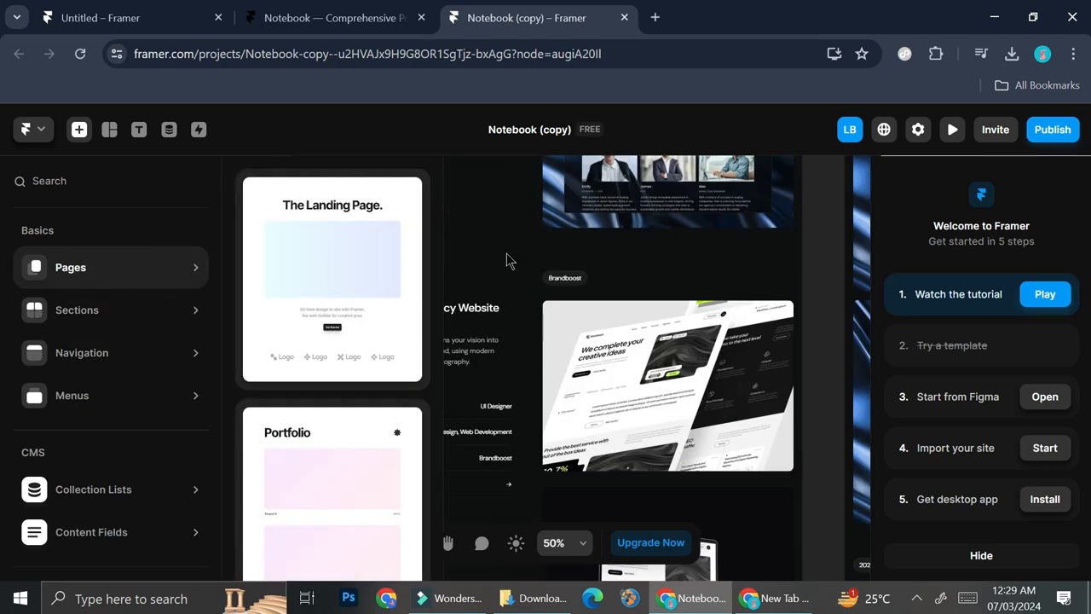
scroll(582, 265, "up", 10)
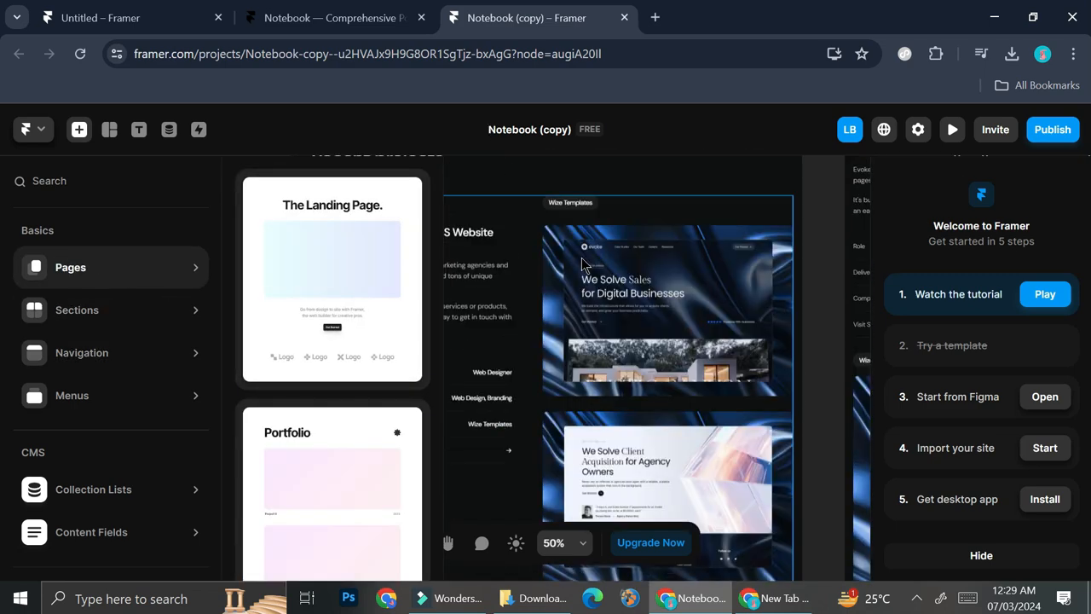
left_click(809, 230)
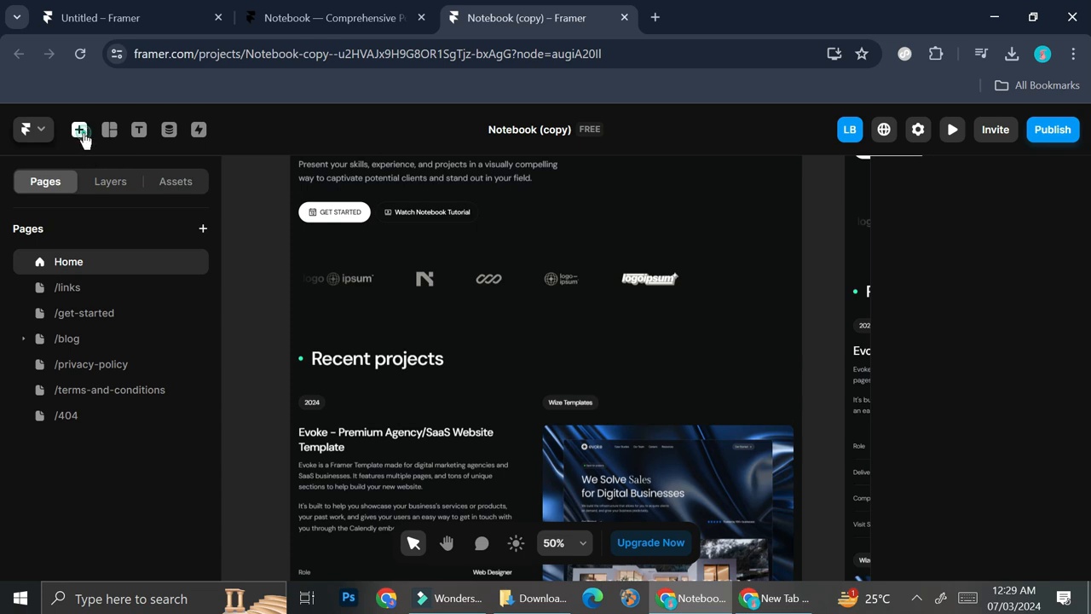
Examine the insertable page, section, navigation and menu elements
left_click(80, 132)
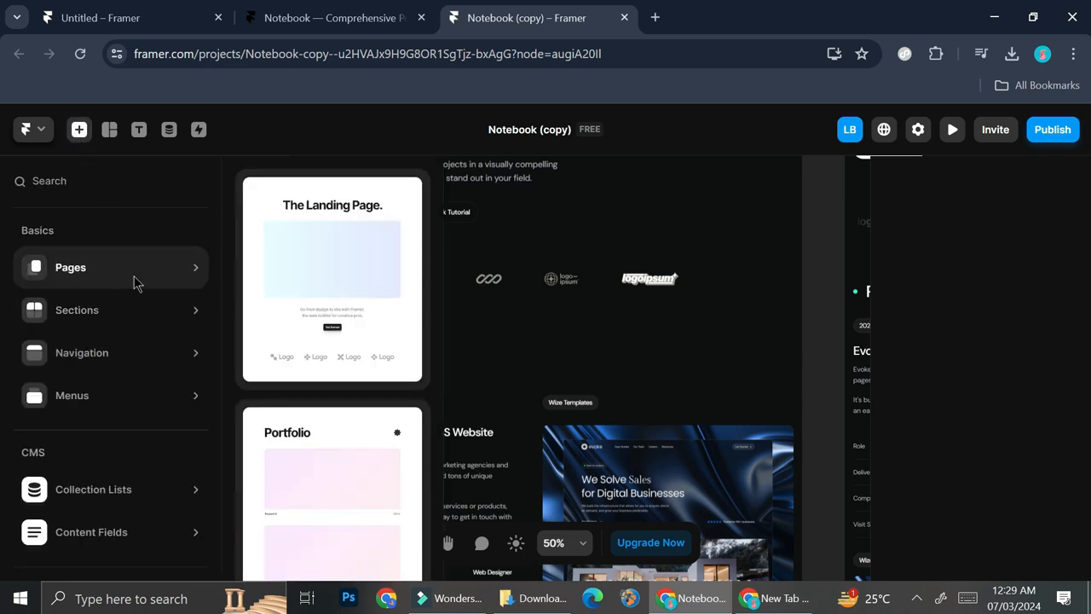
mouse_move(149, 357)
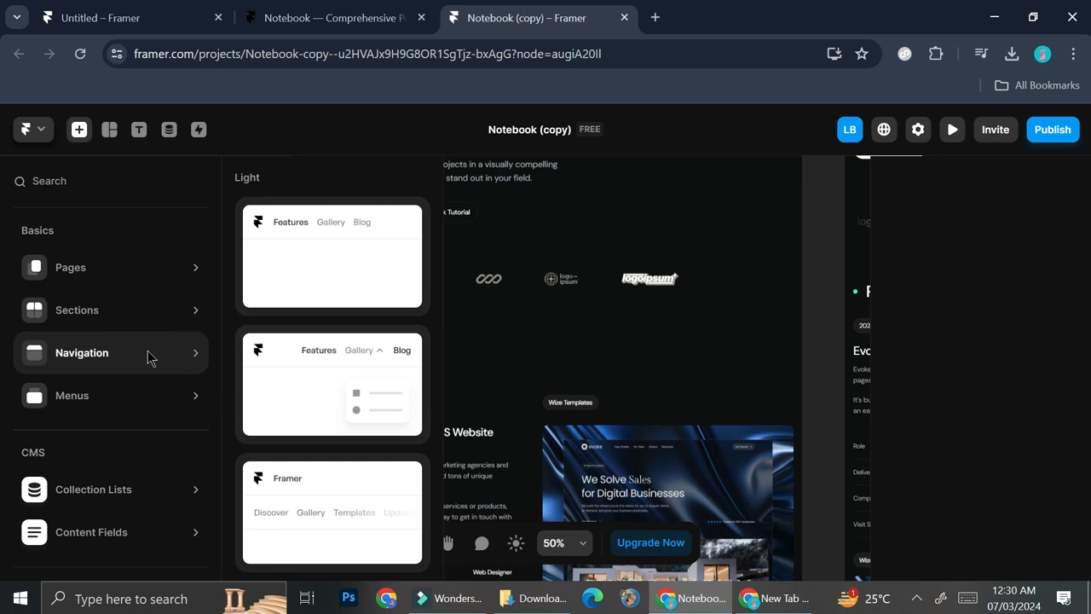
mouse_move(134, 406)
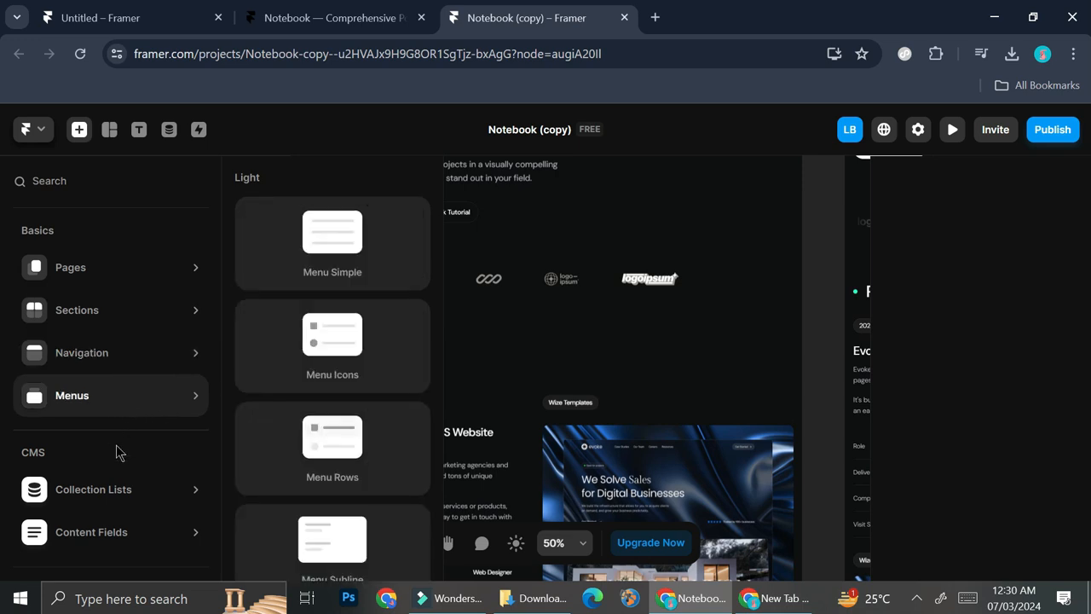
mouse_move(70, 297)
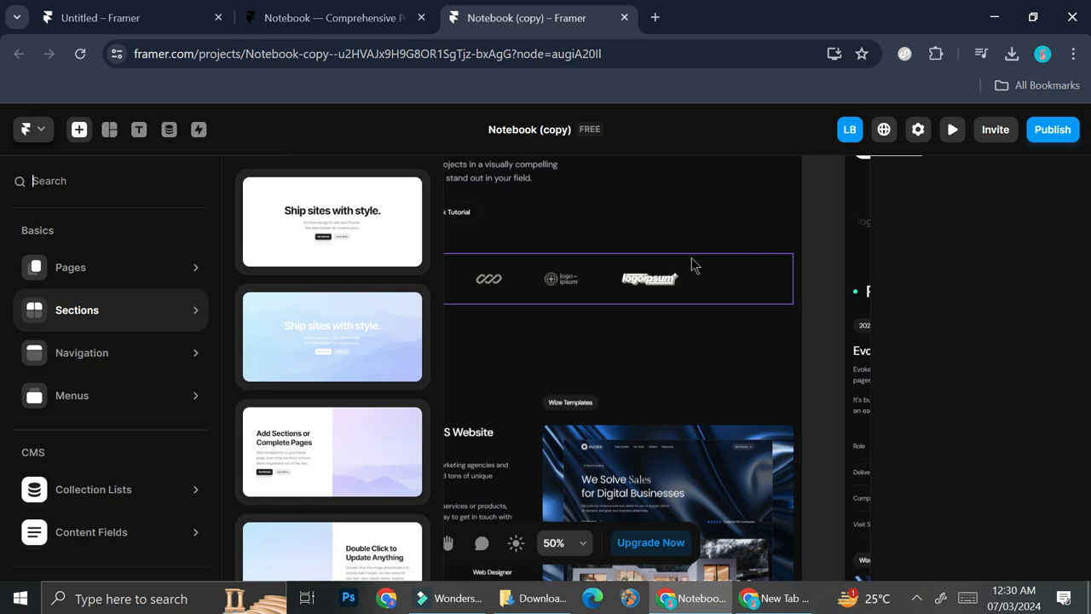
Select the hero section of the desktop layout and its navigation bar to view their properties
scroll(677, 266, "up", 2)
left_click(642, 252)
scroll(518, 271, "up", 3)
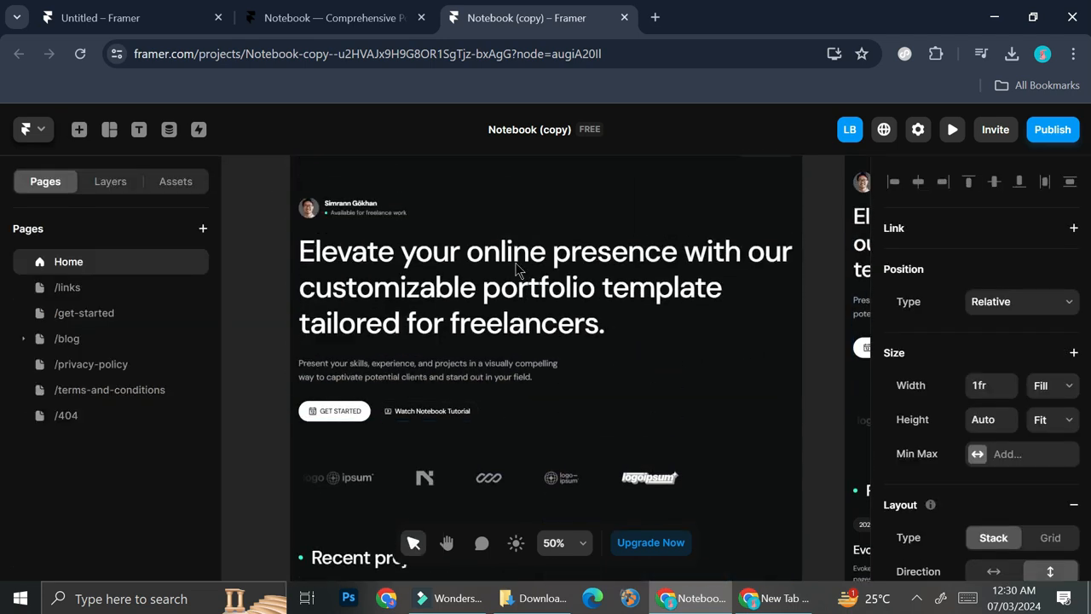
scroll(518, 270, "down", 1)
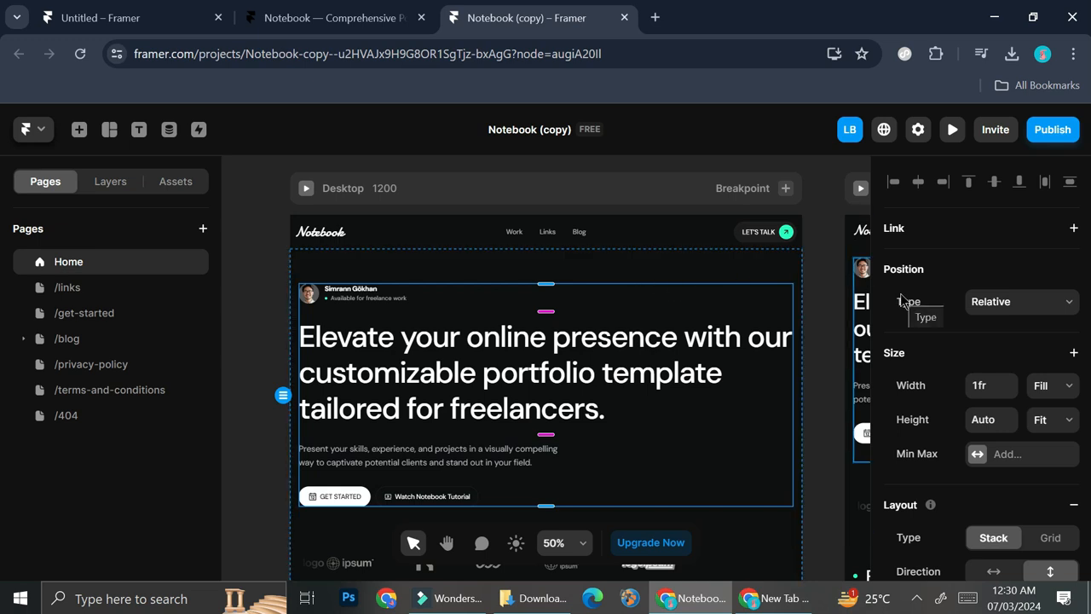
left_click(349, 232)
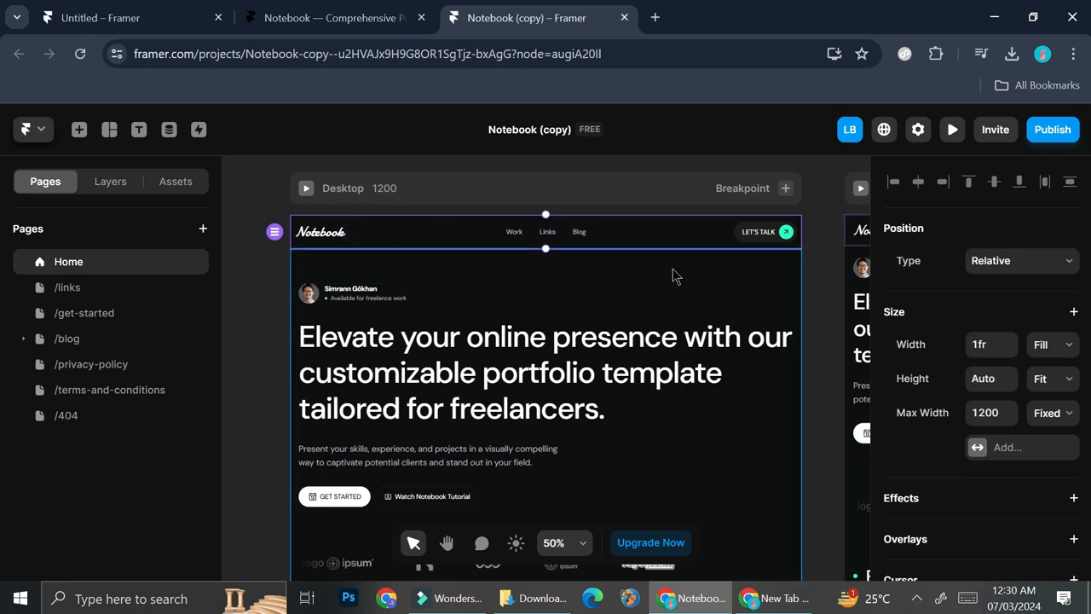
Preview the desktop site, examine its content from the header to the testimonials, and return to the editor
left_click(948, 133)
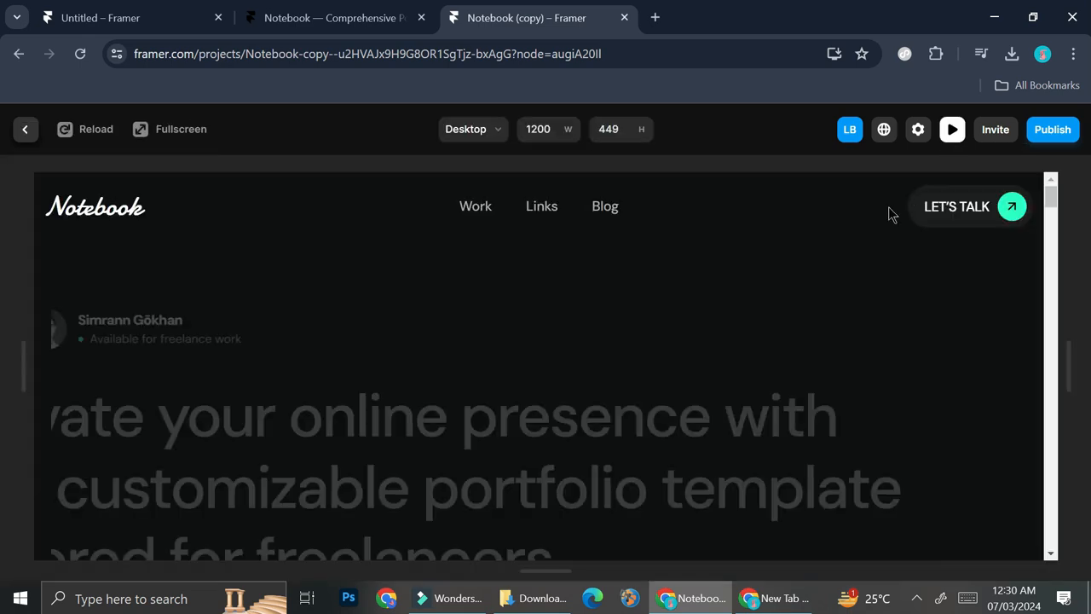
scroll(650, 309, "down", 8)
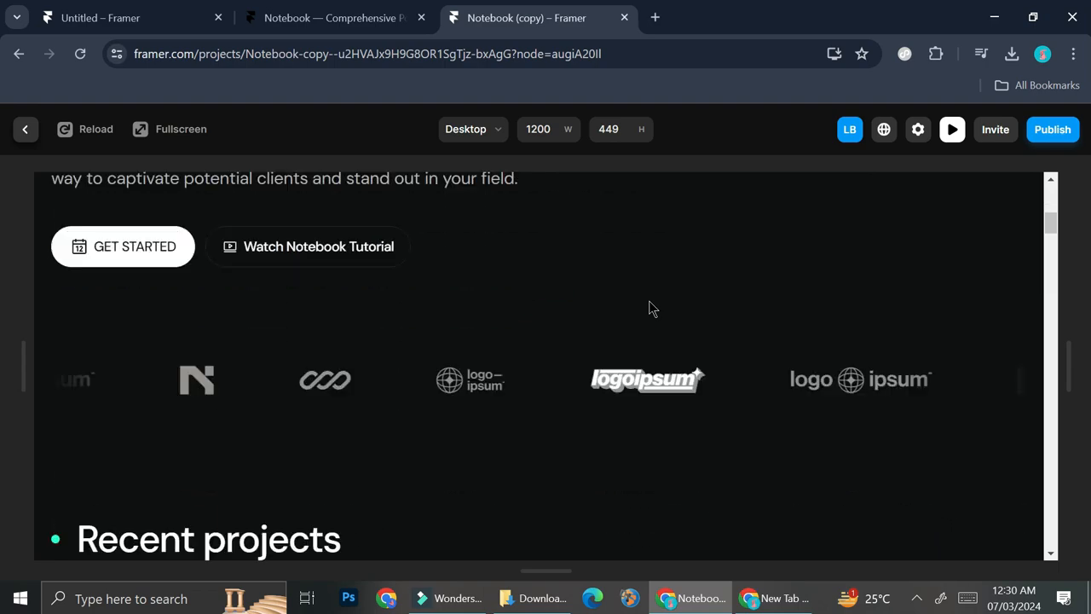
scroll(648, 302, "down", 10)
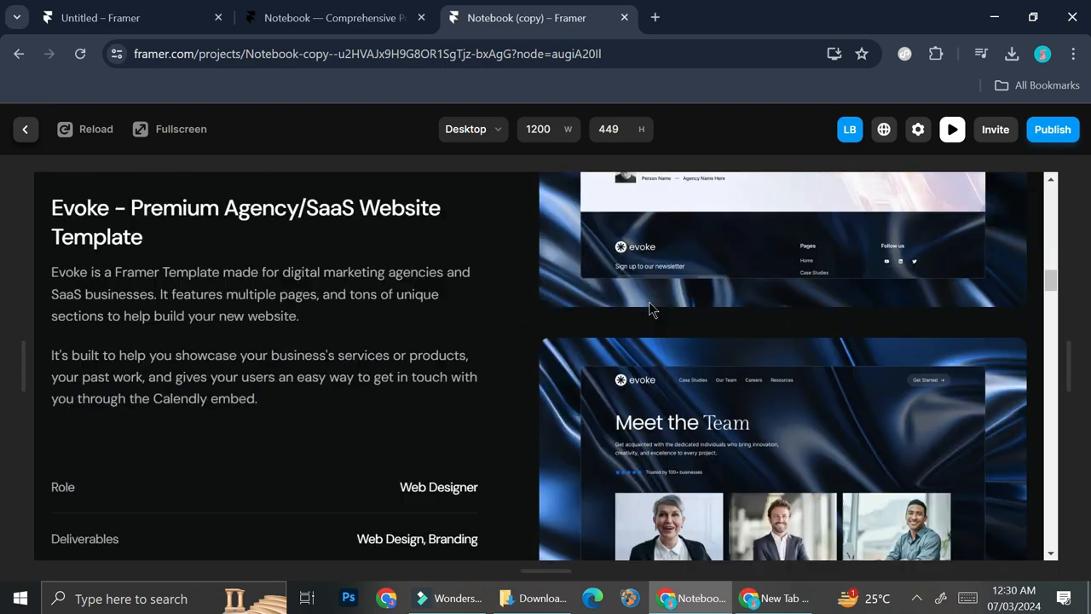
scroll(649, 309, "down", 6)
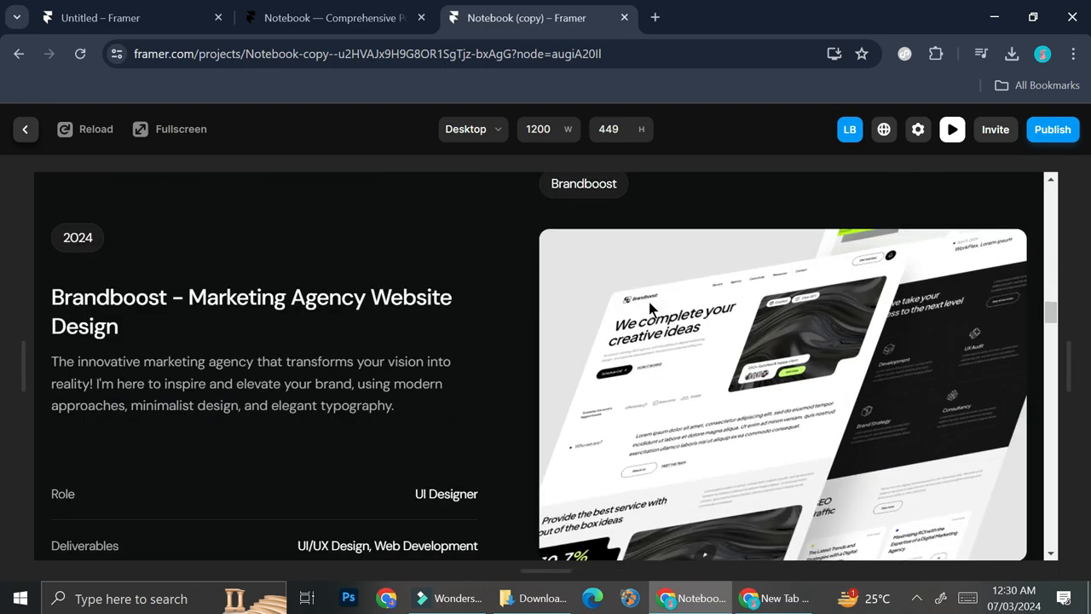
scroll(648, 308, "down", 7)
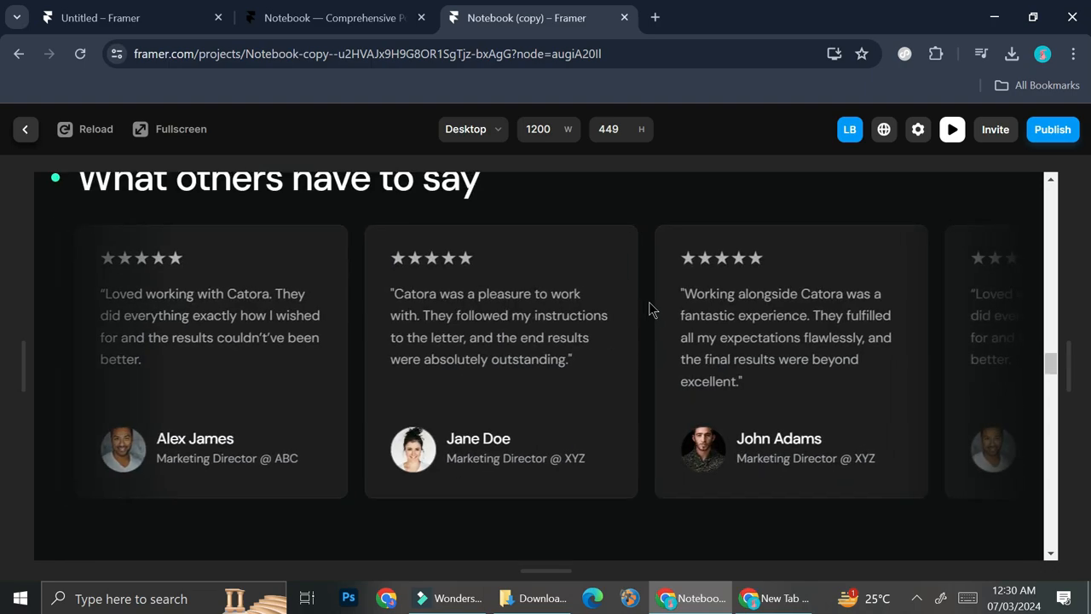
scroll(649, 309, "up", 7)
scroll(652, 309, "up", 15)
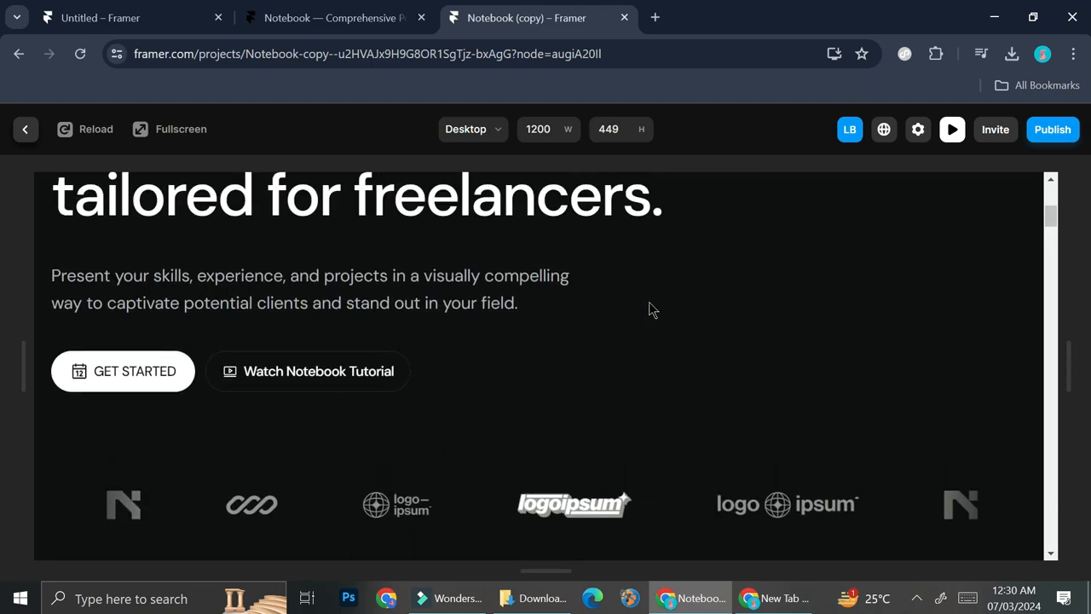
scroll(649, 308, "down", 5)
scroll(649, 308, "up", 5)
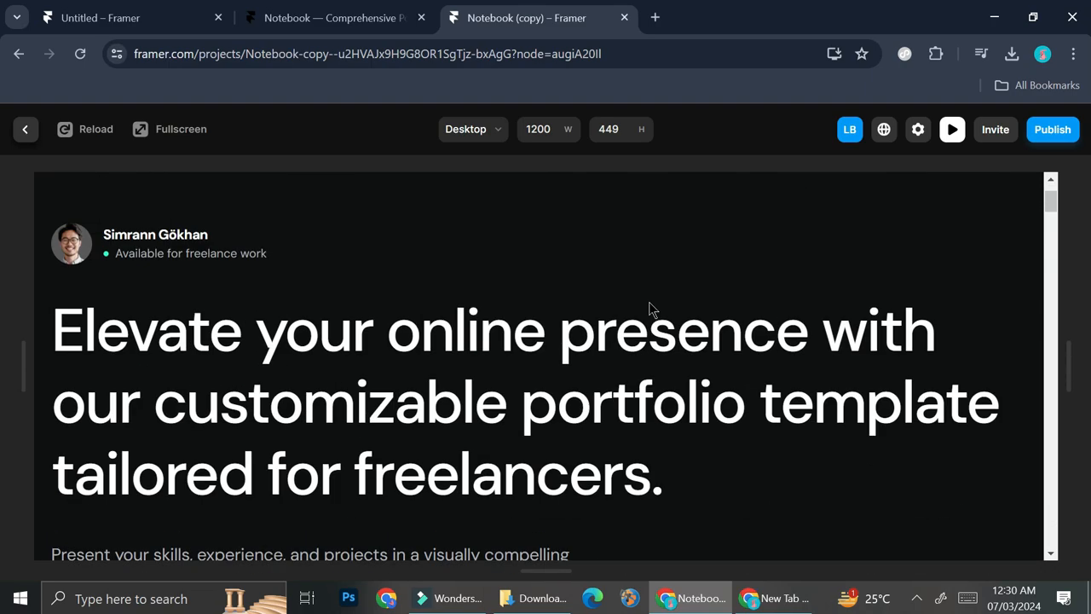
scroll(648, 303, "down", 10)
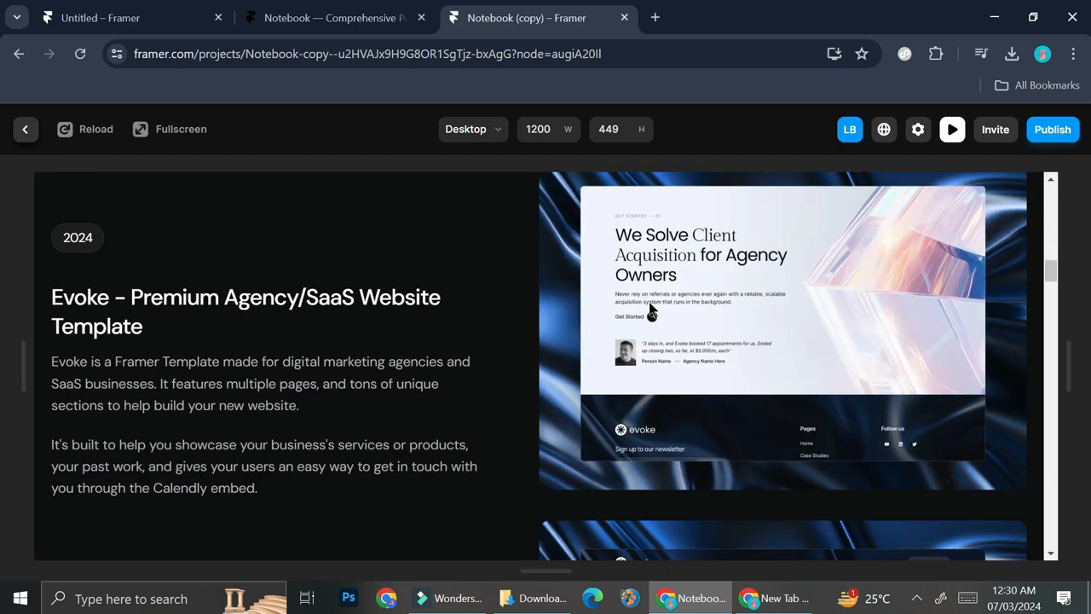
scroll(648, 307, "up", 10)
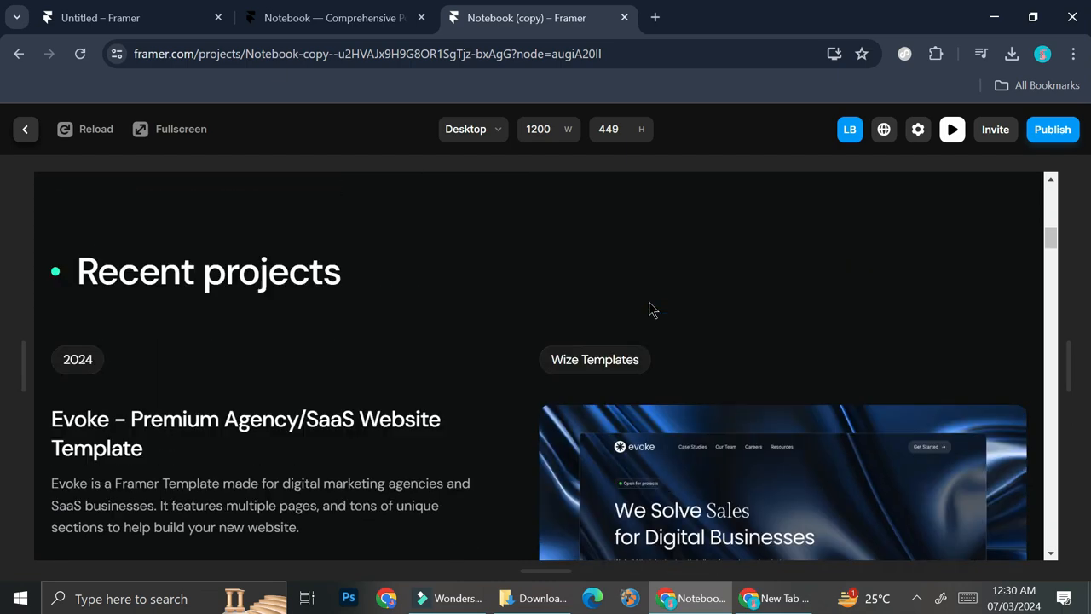
scroll(649, 308, "up", 3)
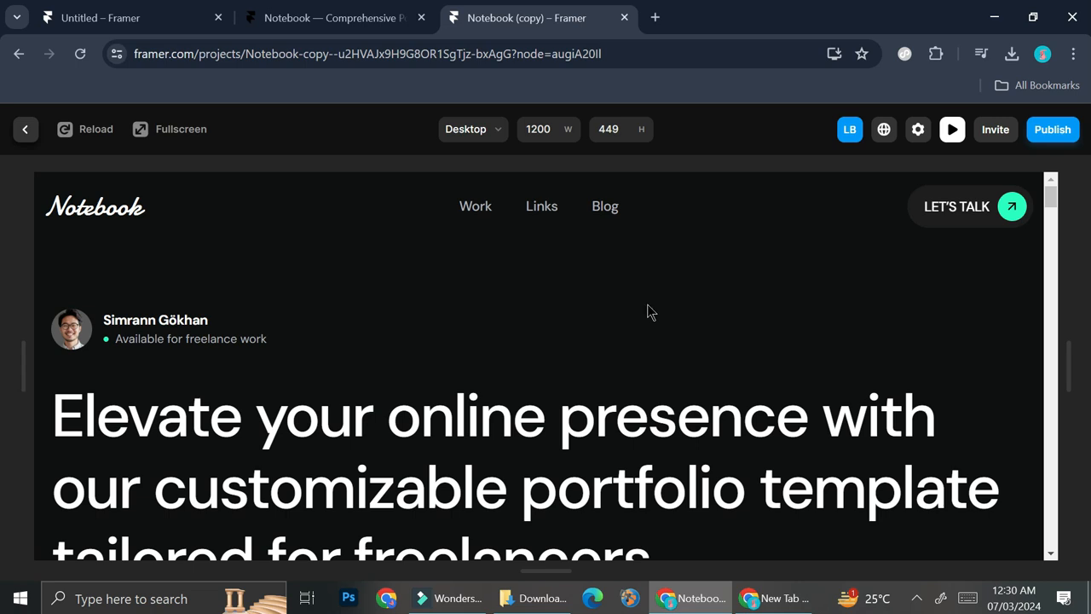
left_click(24, 128)
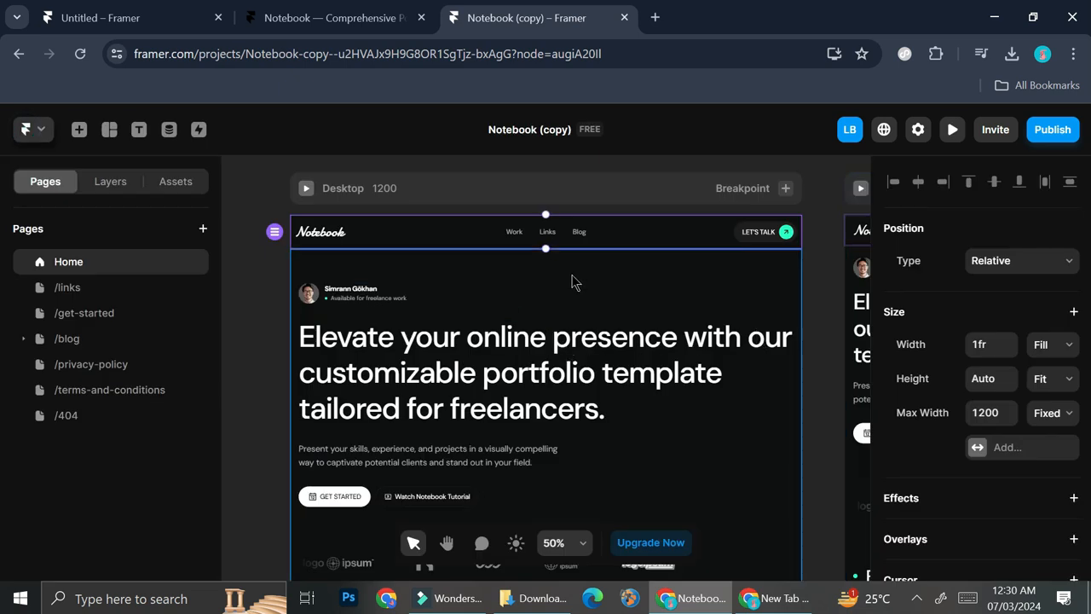
Select the desktop navigation bar and examine its size, effects, style and component properties
left_click(608, 235)
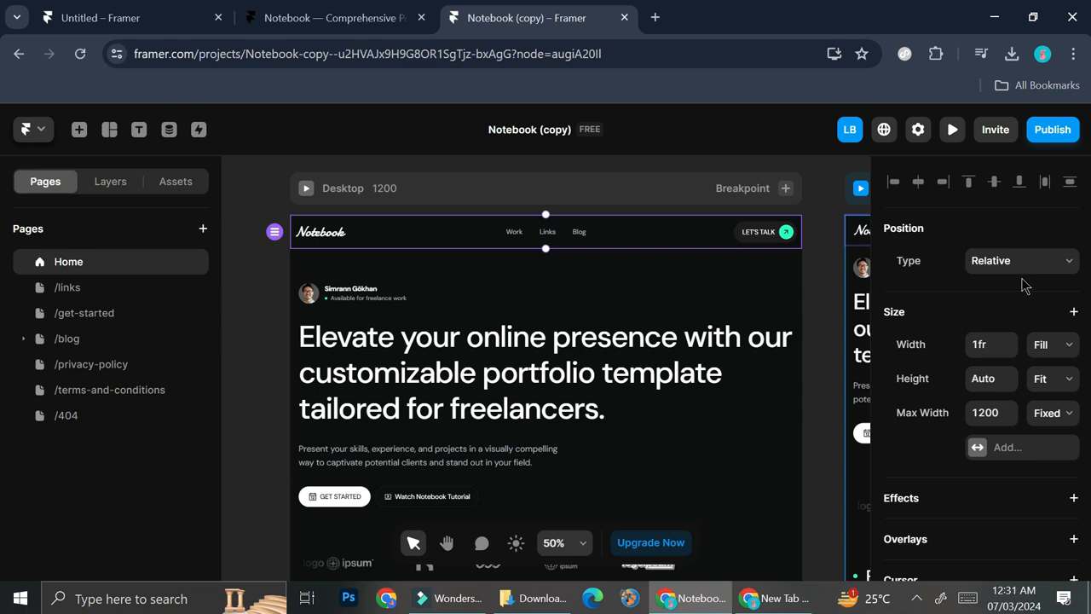
scroll(1023, 285, "down", 3)
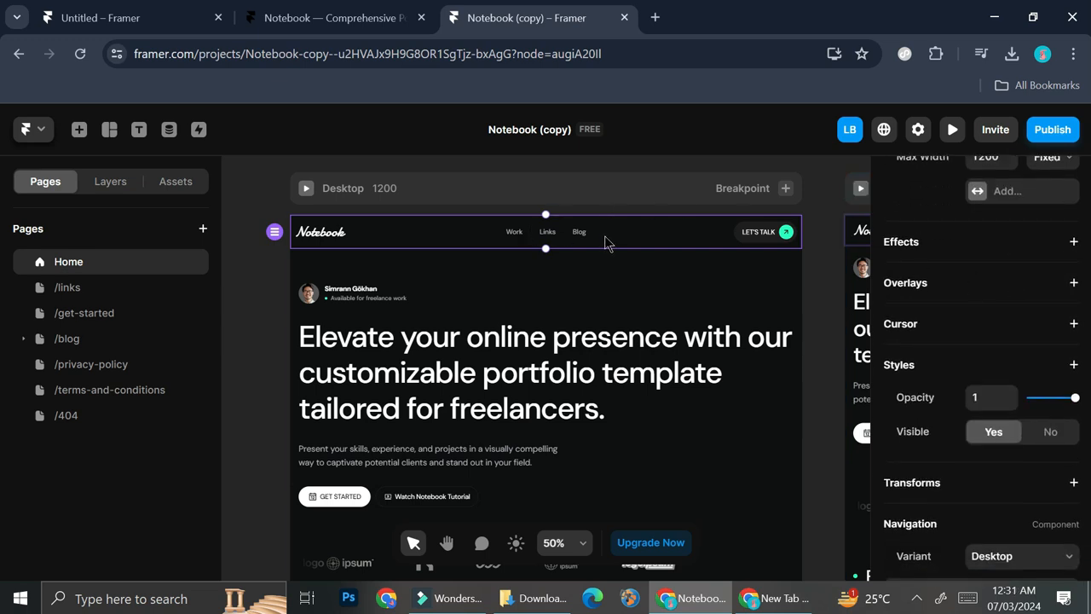
scroll(952, 320, "down", 2)
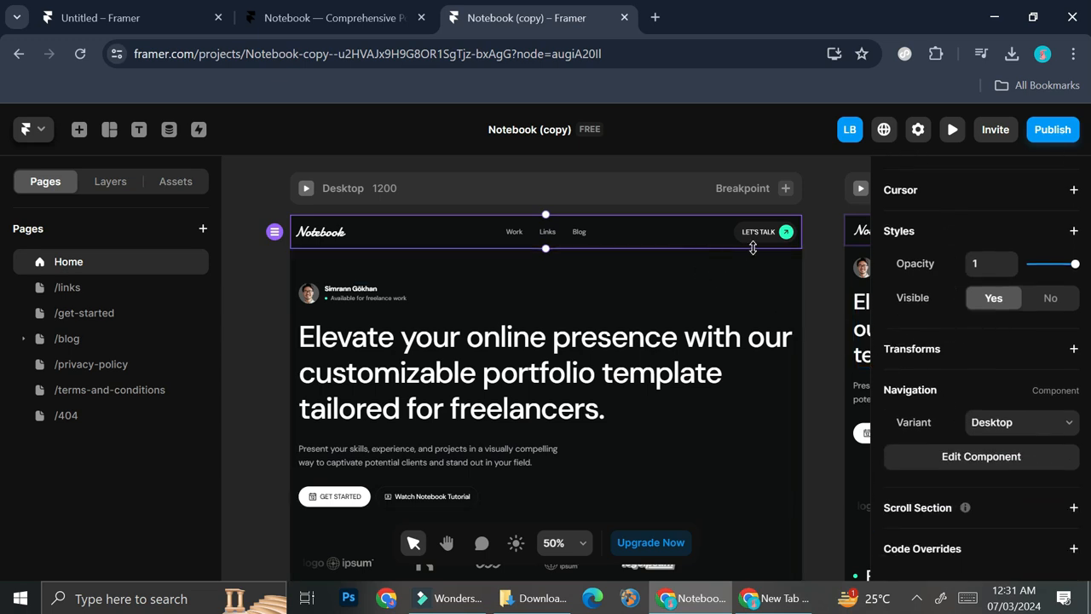
scroll(992, 341, "up", 2)
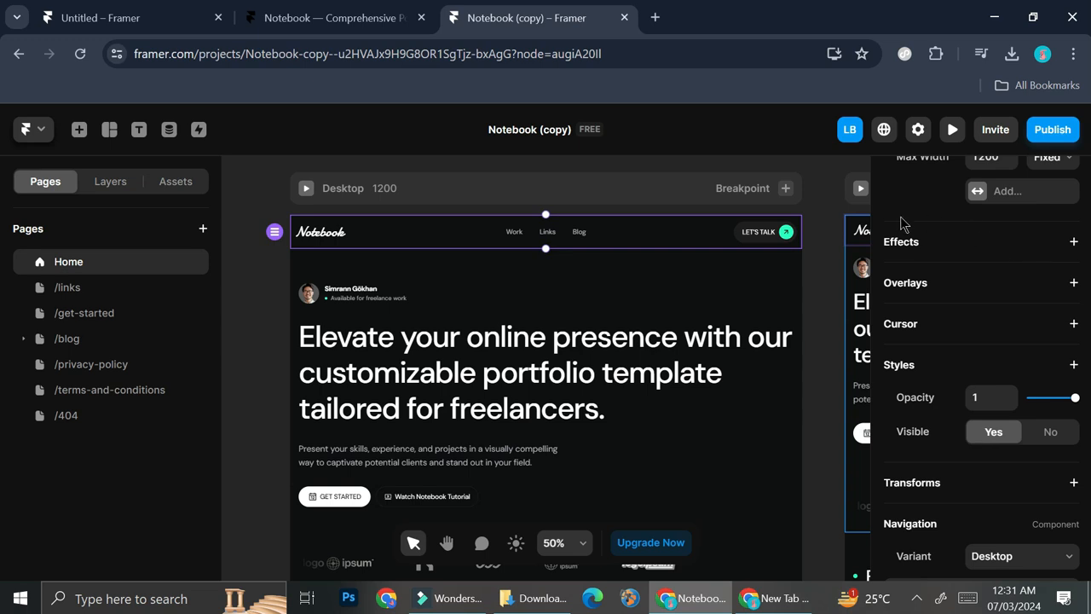
Add a hover effect to the desktop navigation bar and review the effect's settings
left_click(1066, 243)
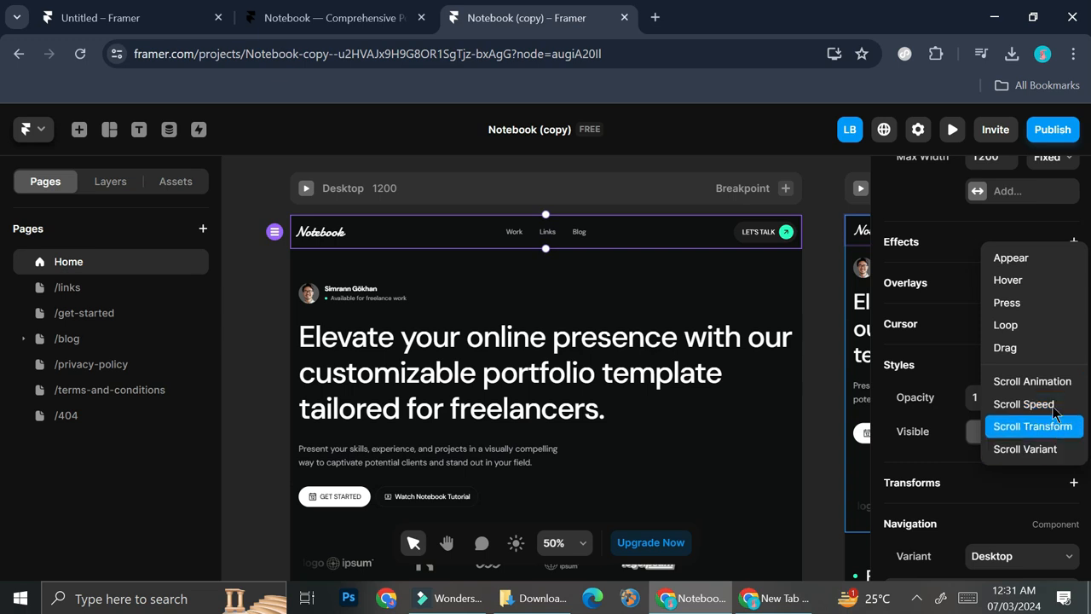
left_click(1033, 284)
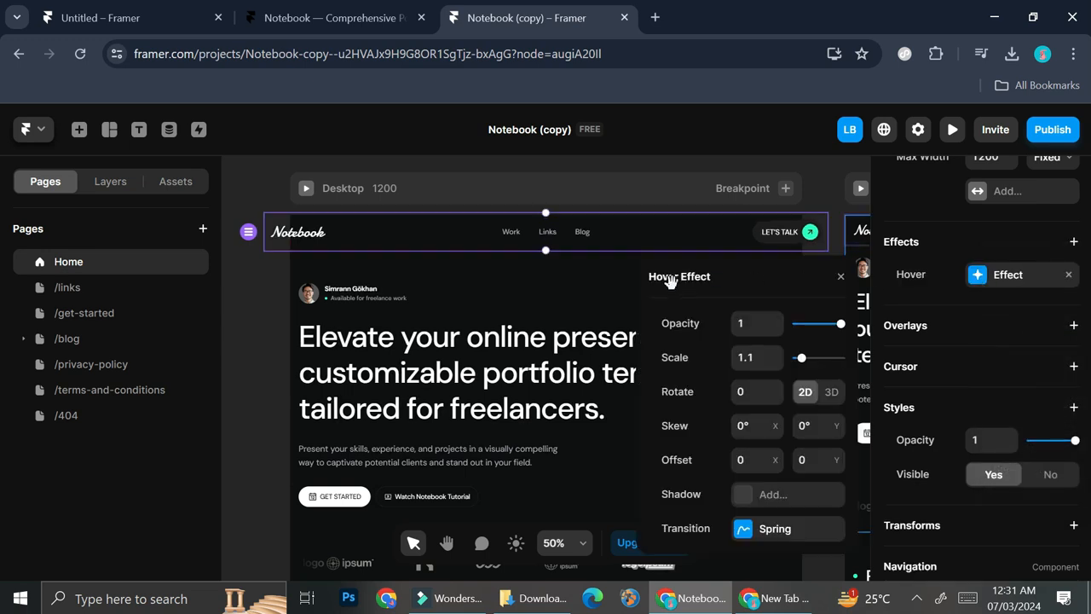
left_click(1033, 278)
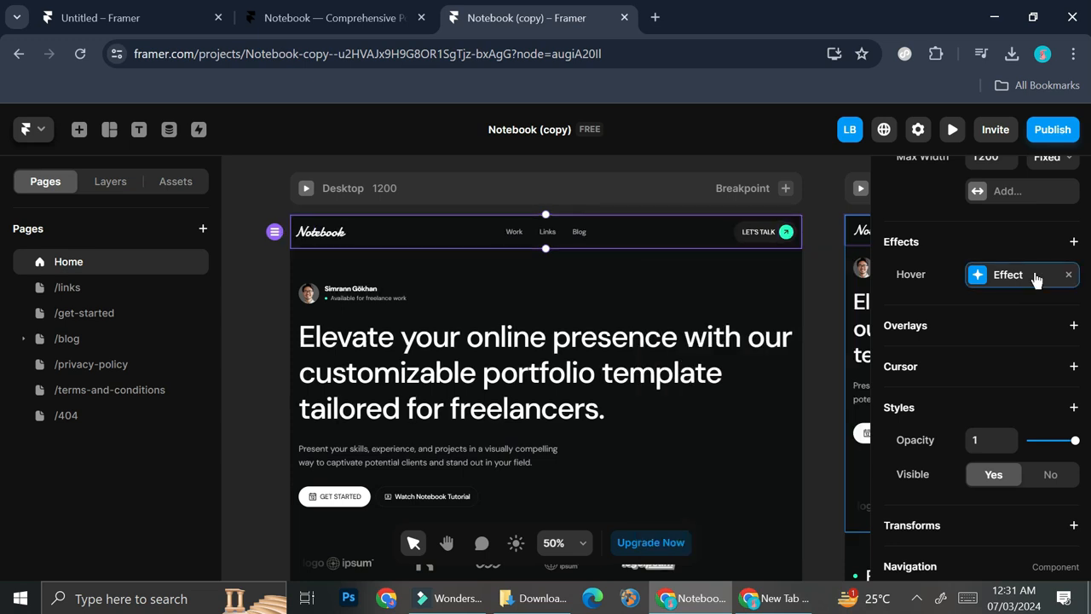
left_click(982, 279)
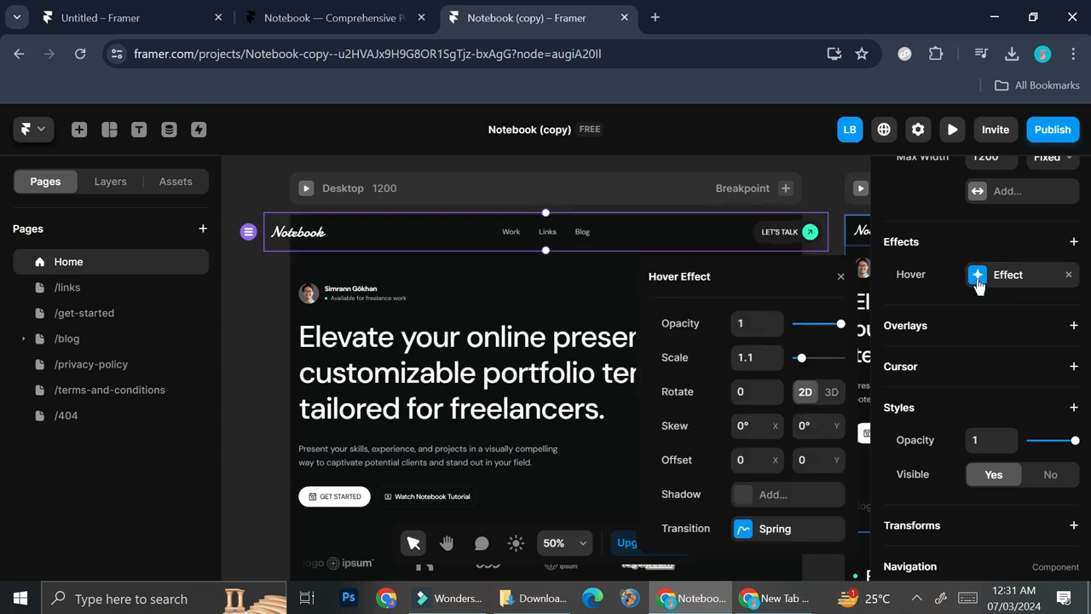
left_click(978, 284)
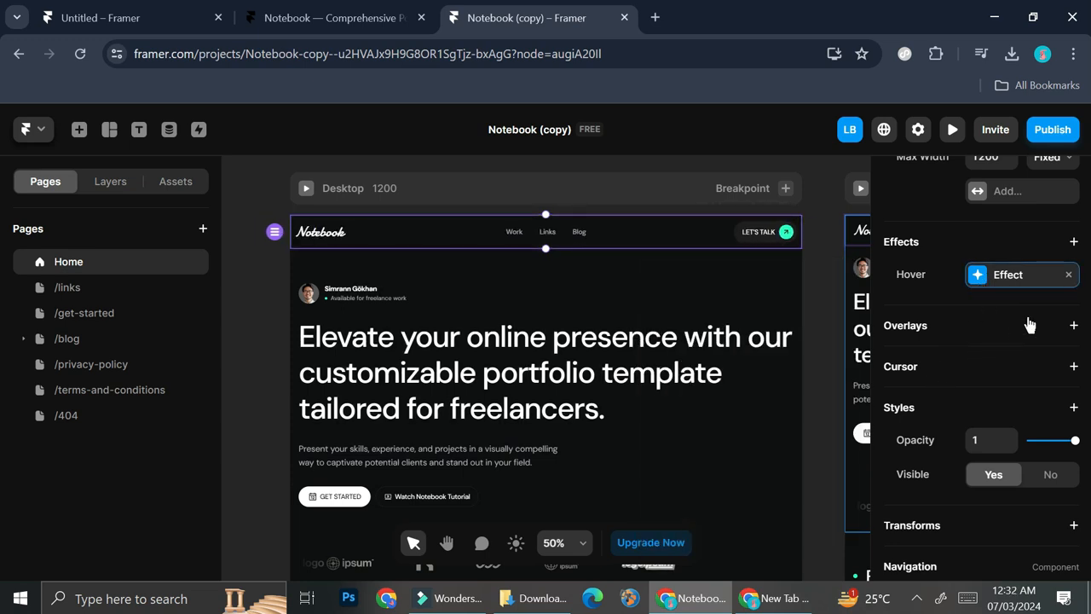
Test the navigation bar's hover effect in the site preview and remove the effect in the editor
left_click(951, 130)
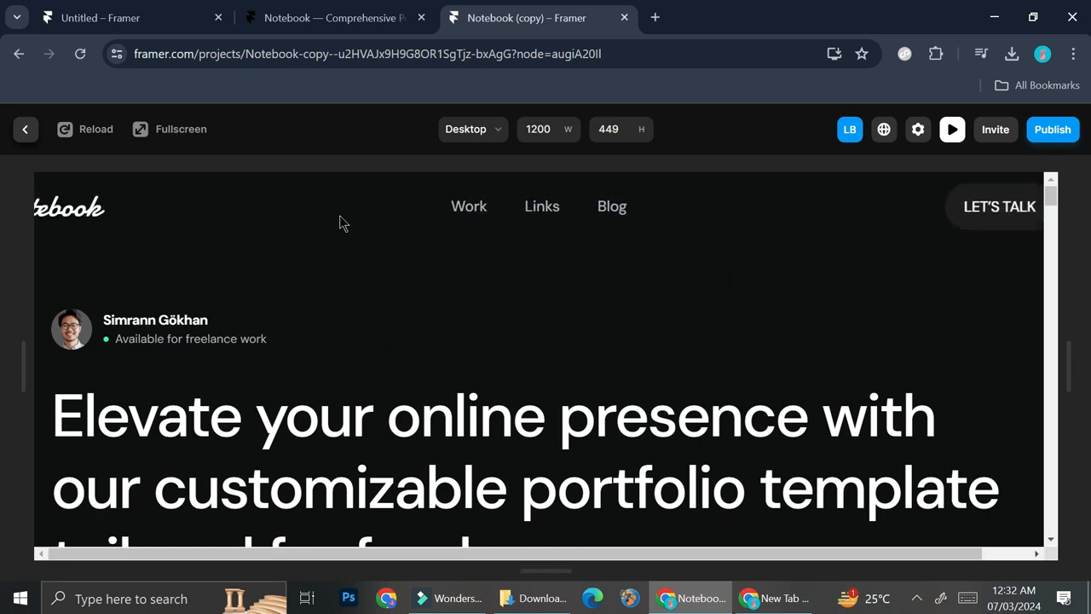
left_click(26, 129)
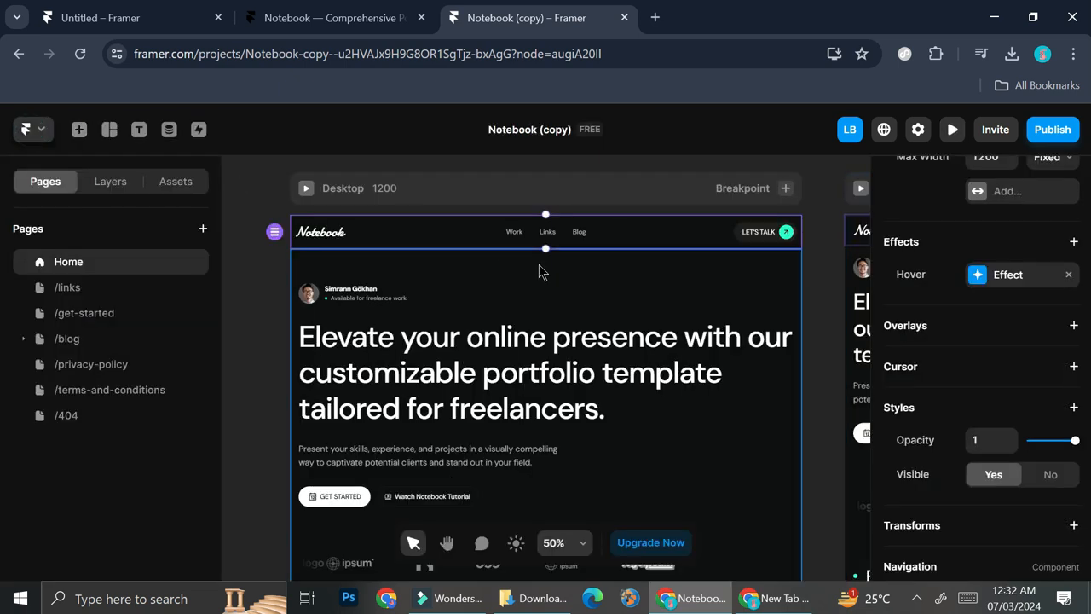
left_click(995, 276)
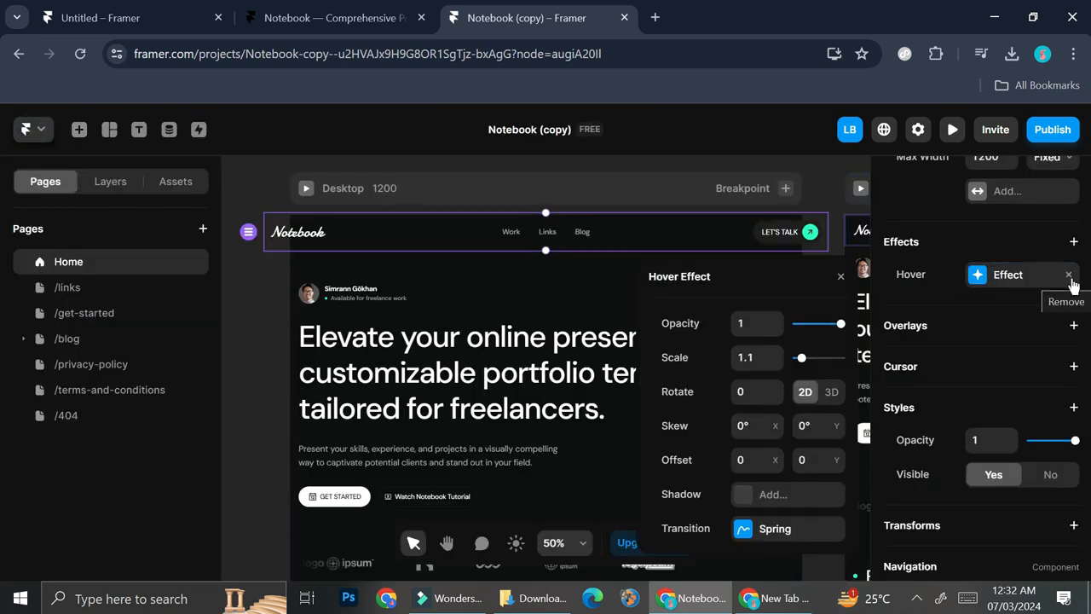
left_click(1068, 275)
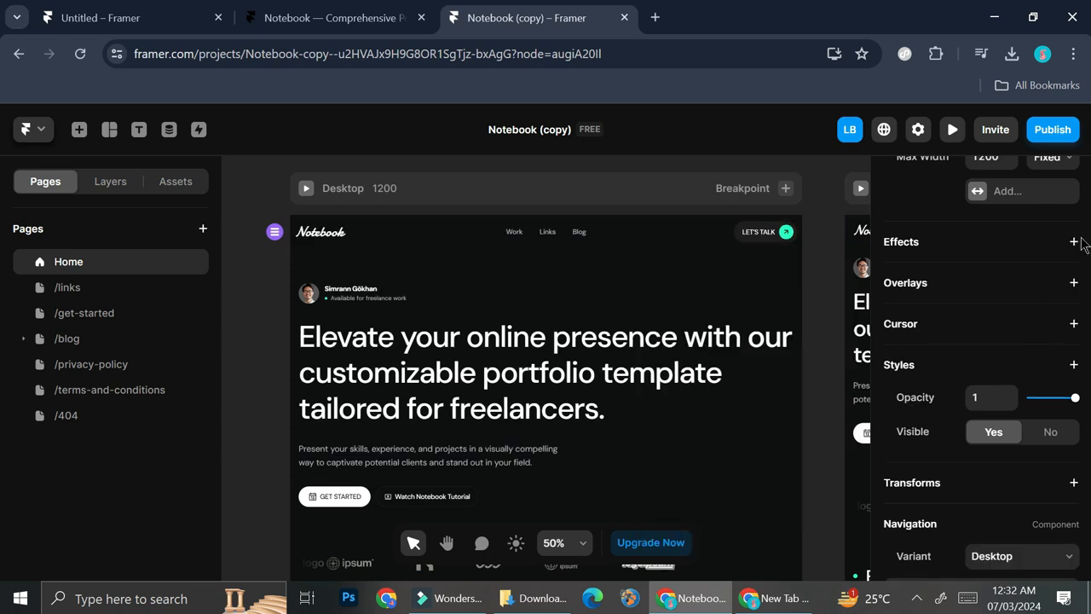
Add an Appear effect to the desktop navigation bar and set its trigger to On Scroll
left_click(1074, 242)
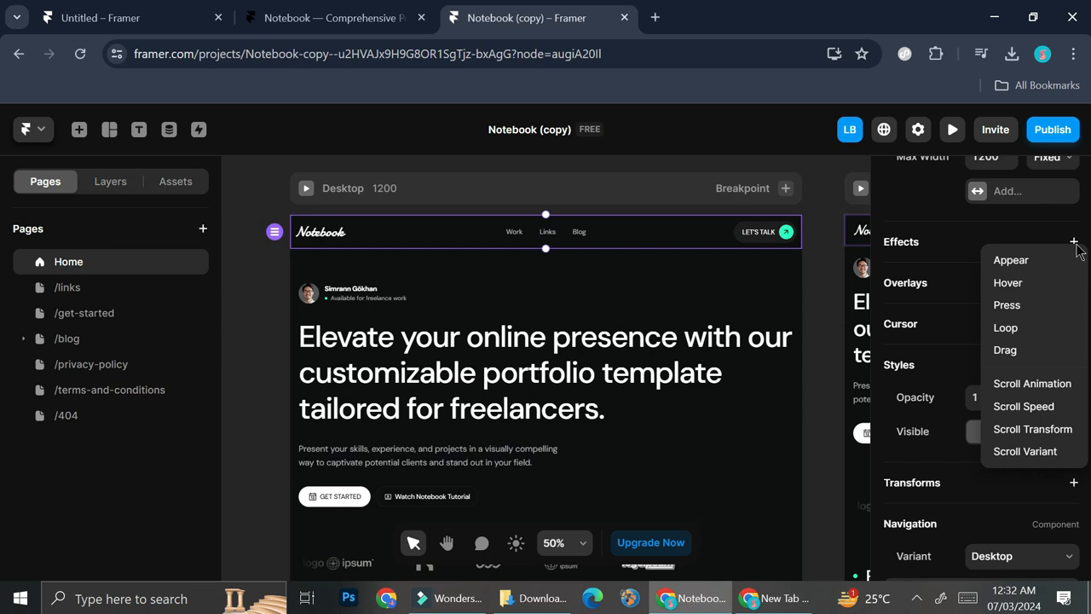
left_click(1055, 271)
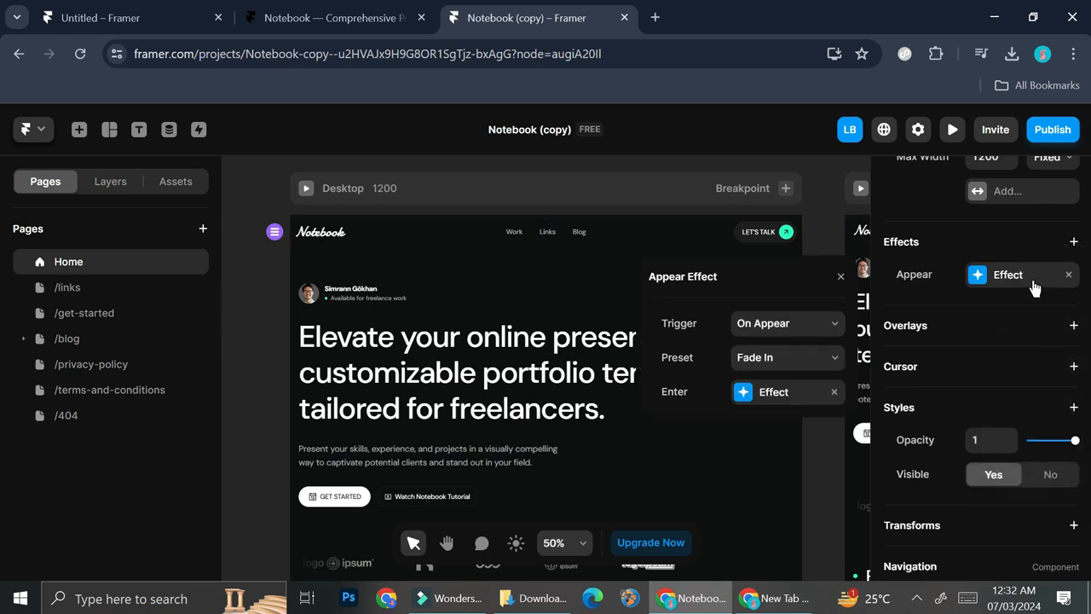
left_click(798, 325)
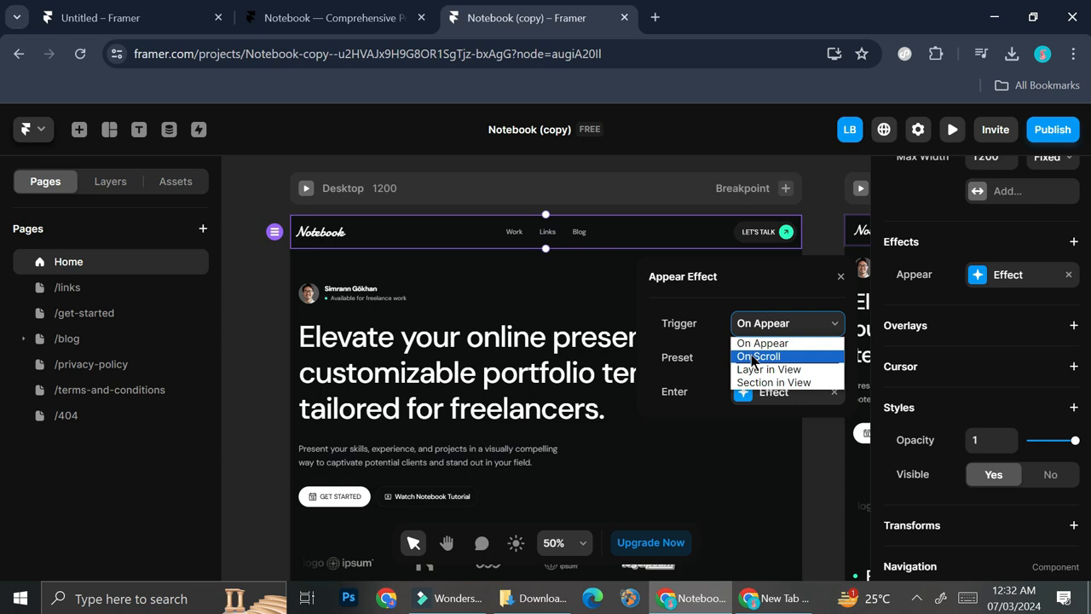
left_click(793, 356)
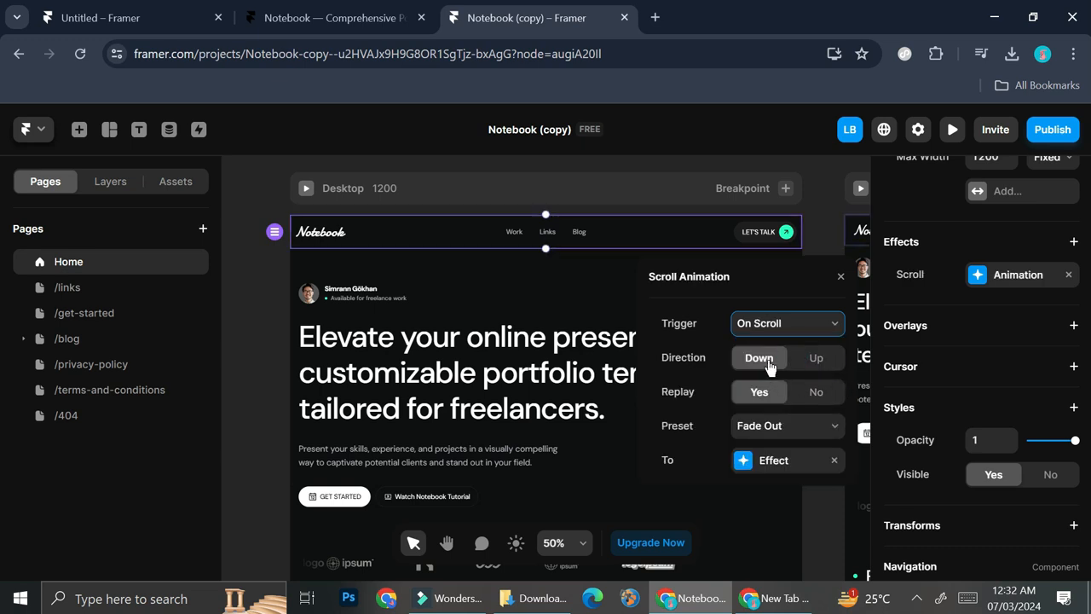
Examine the presets, effect values and spring transition settings of the navigation bar's scroll animation
left_click(799, 430)
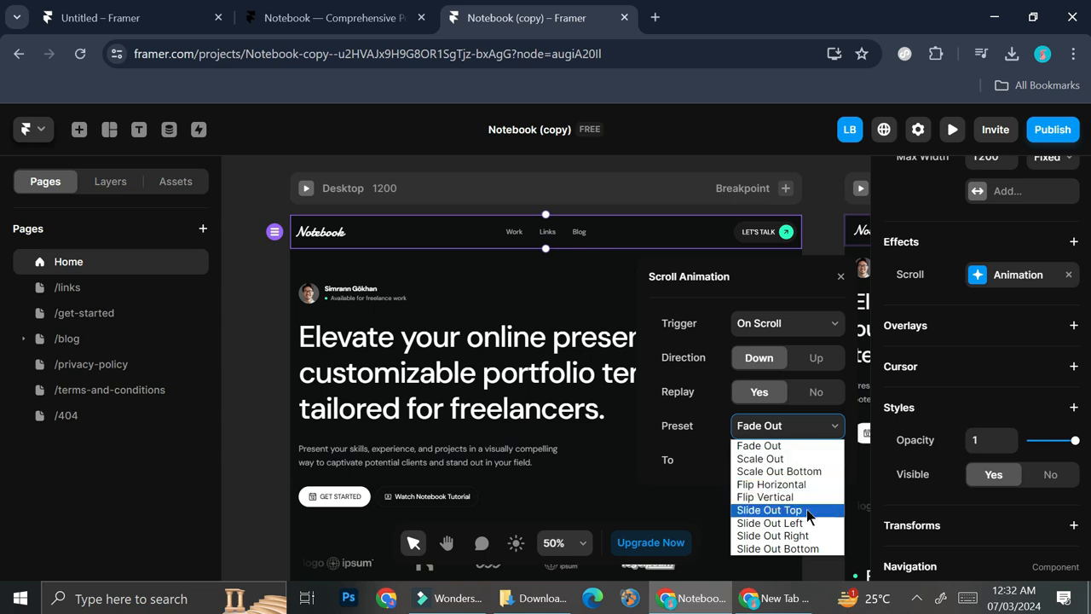
left_click(800, 432)
left_click(801, 460)
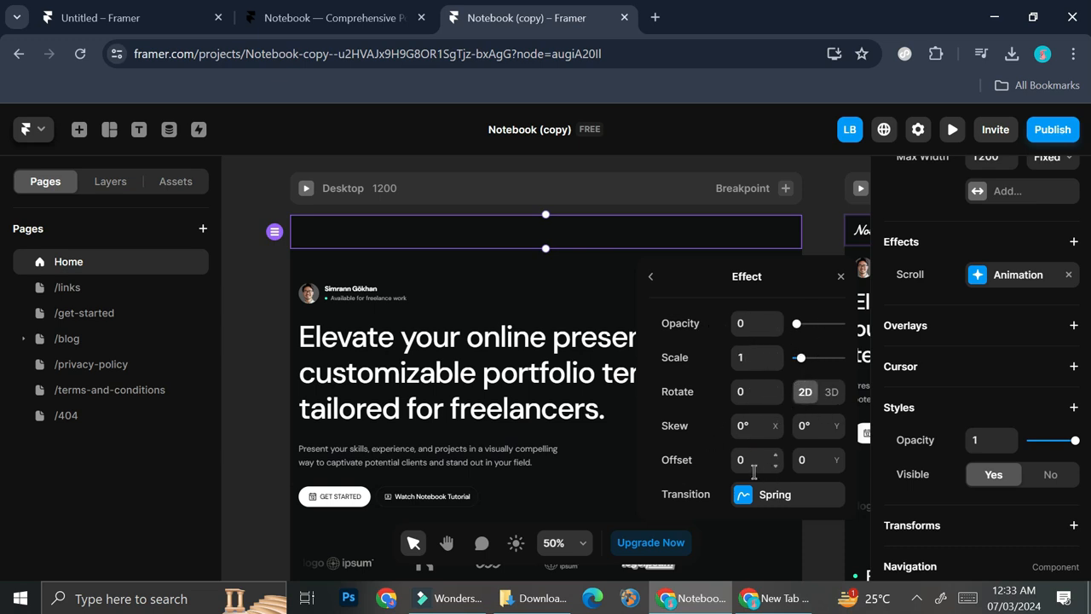
left_click(770, 499)
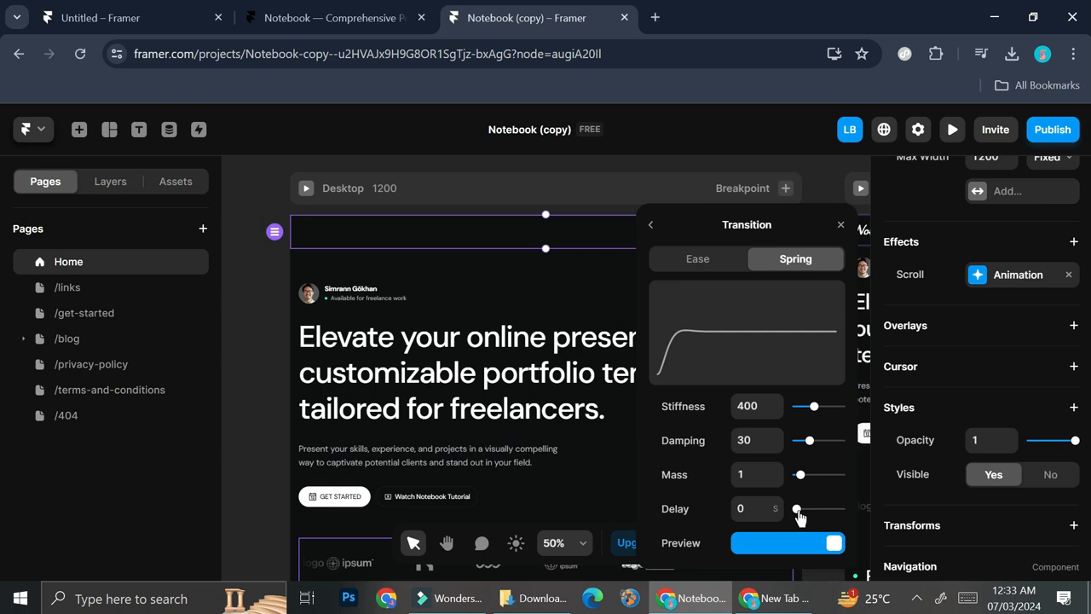
left_click_drag(798, 514, 802, 516)
left_click(650, 227)
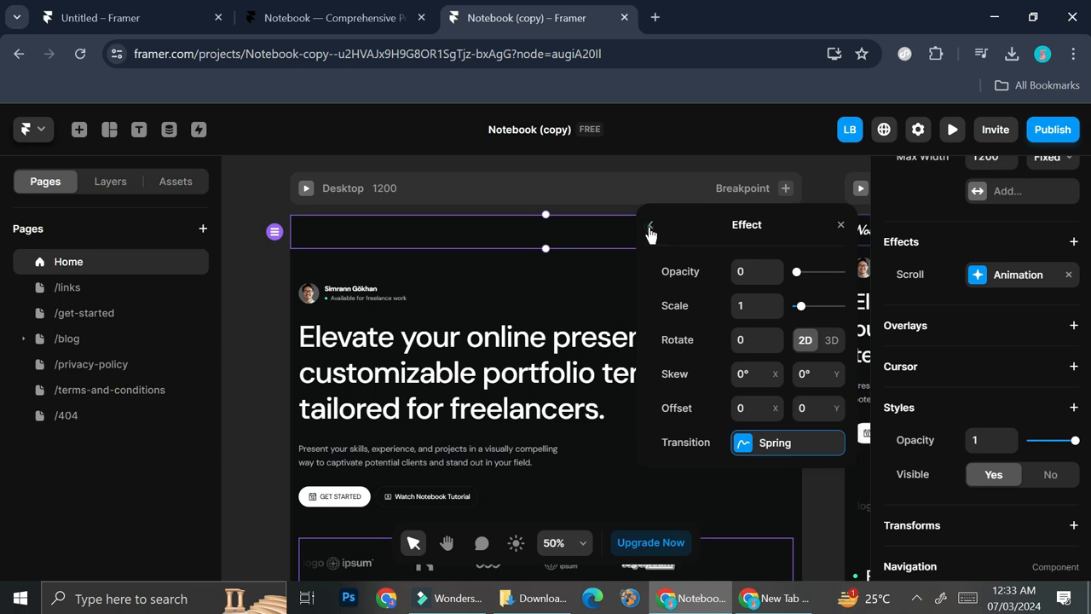
left_click(650, 225)
left_click(840, 225)
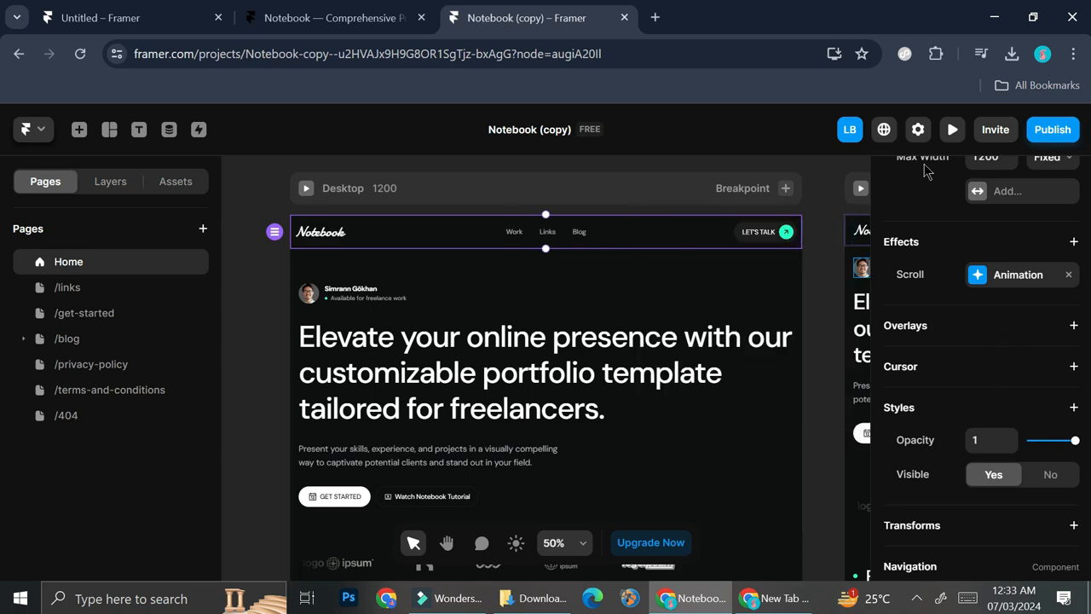
Preview the desktop site to check how the navigation bar behaves on scrolling, and return to the editor
left_click(952, 131)
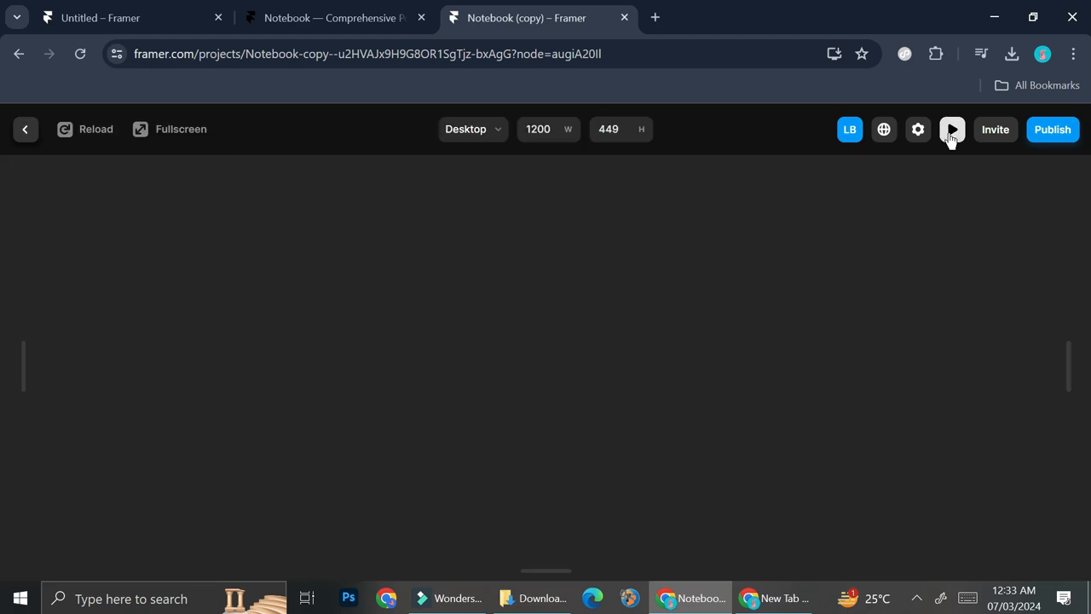
scroll(757, 231, "down", 3)
scroll(757, 231, "up", 3)
left_click(946, 201)
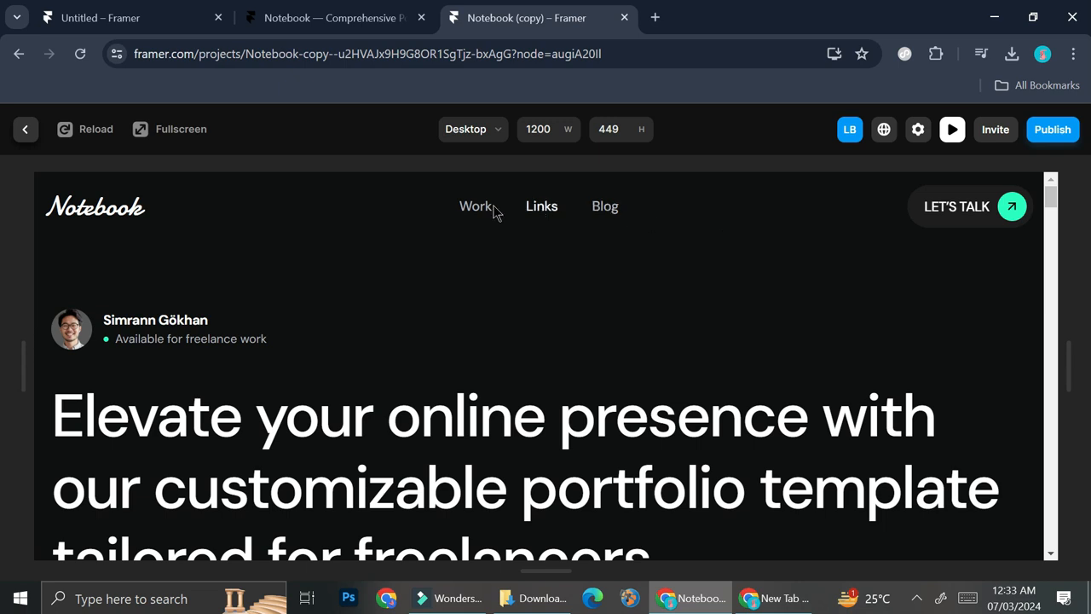
left_click(959, 207)
left_click(26, 131)
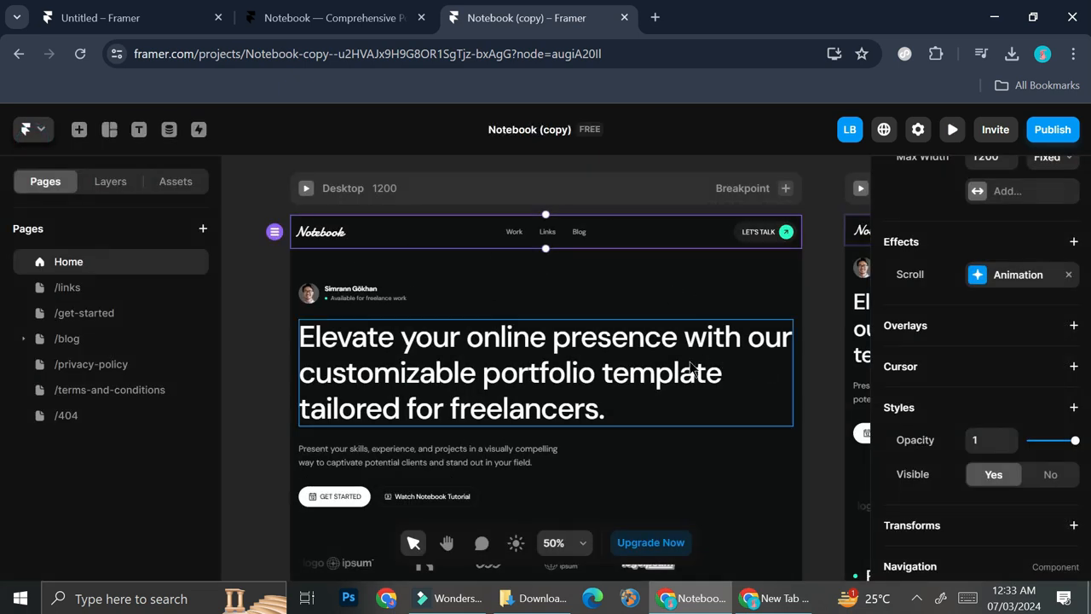
Select the hero headline and examine its scroll animation, including the enter and exit effect settings
left_click(464, 336)
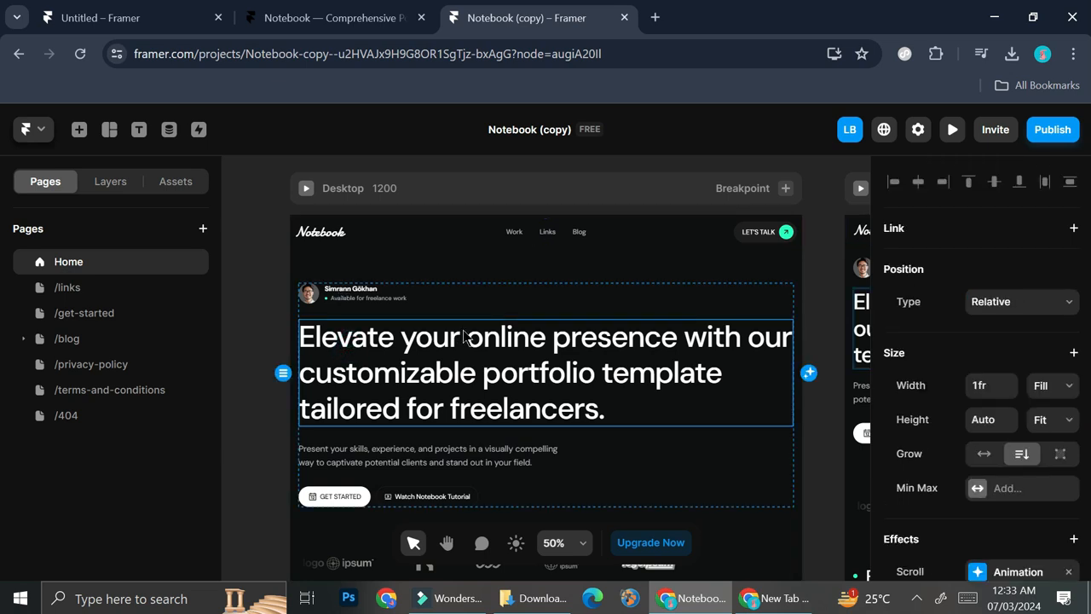
scroll(1013, 386, "down", 1)
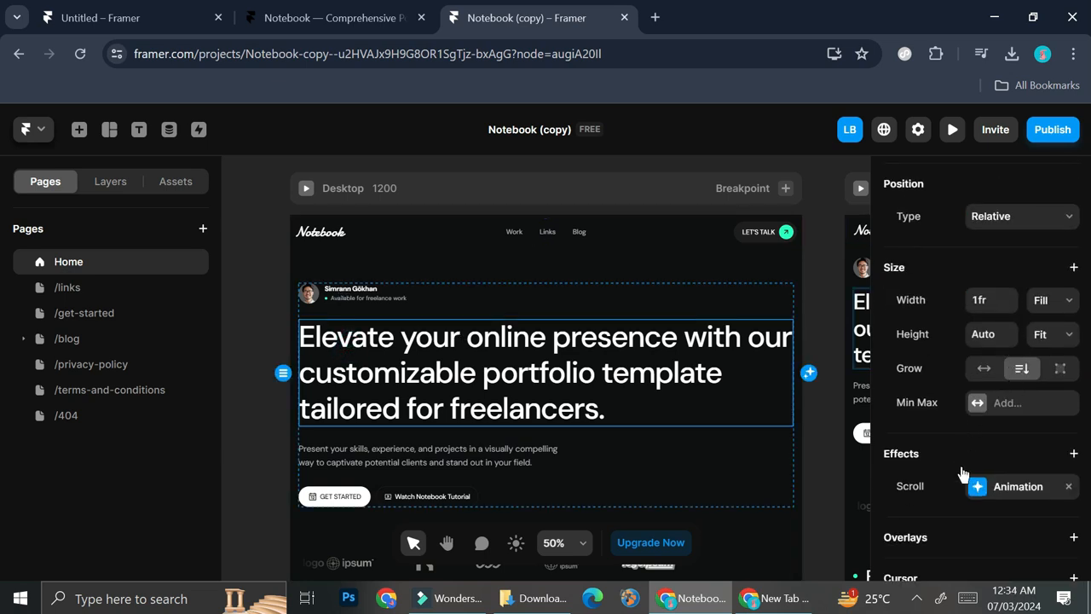
left_click(1014, 487)
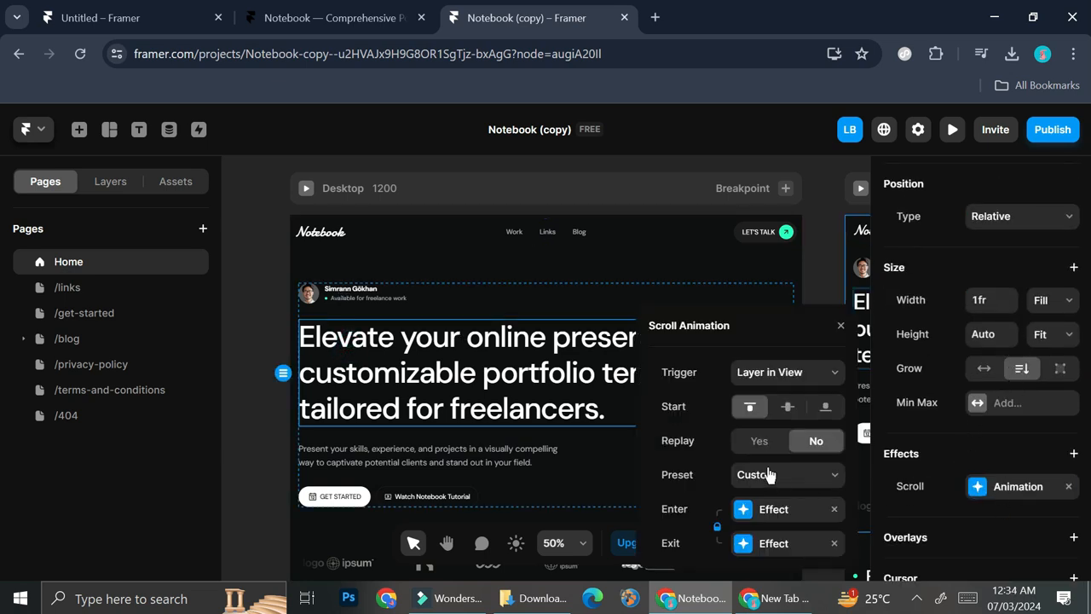
left_click(784, 510)
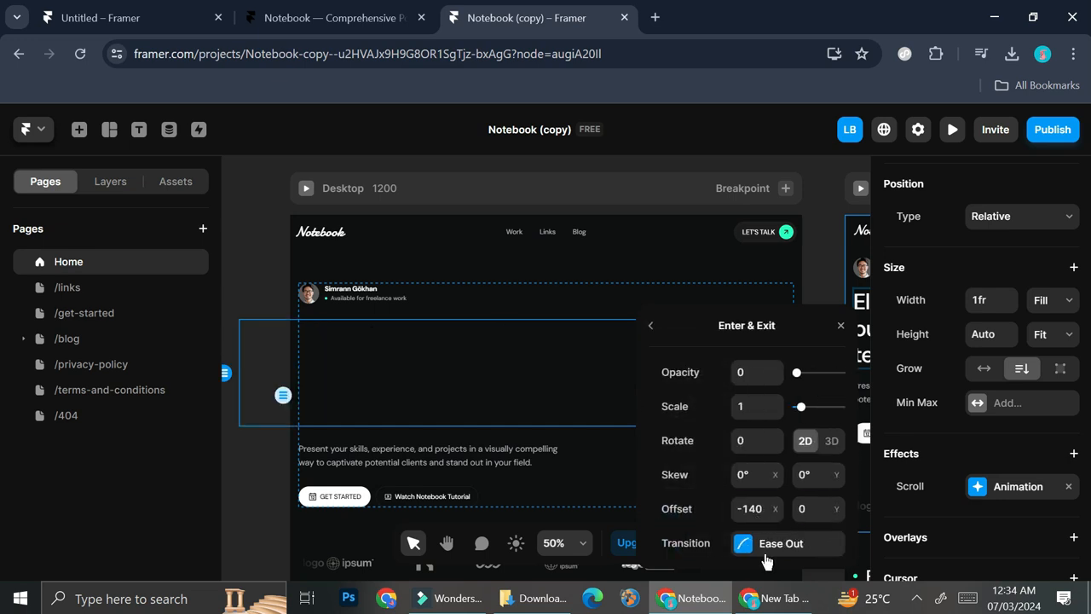
left_click(655, 327)
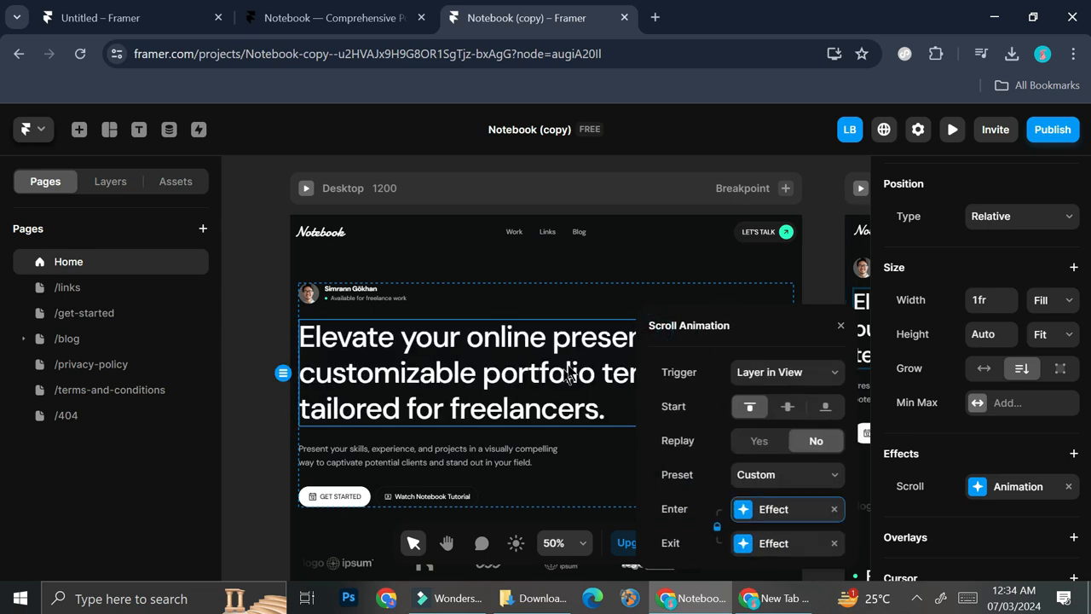
left_click(641, 368)
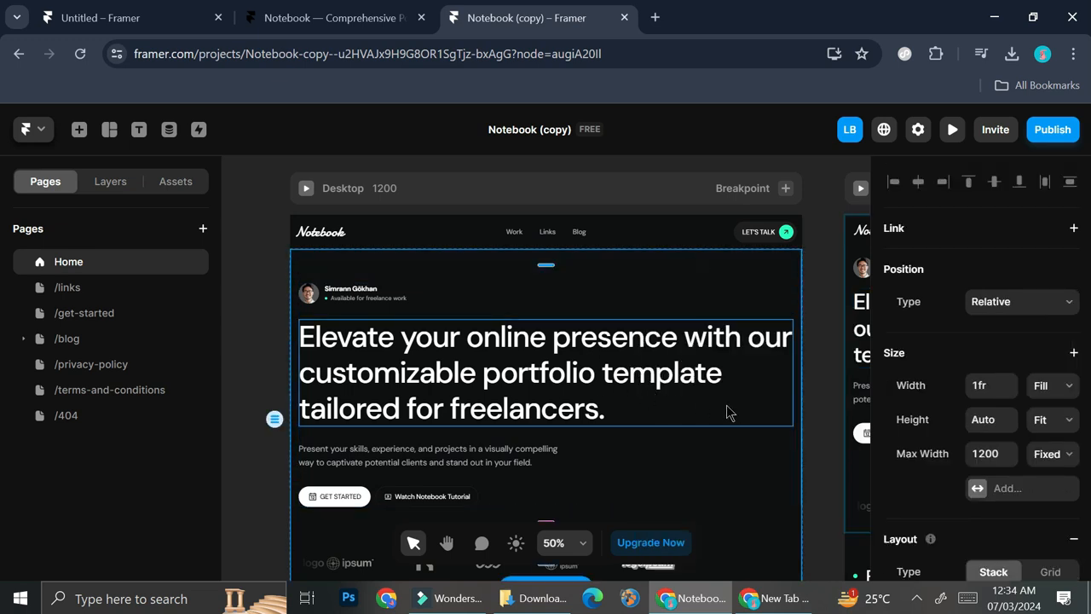
Add a scroll animation effect to the desktop hero section, keeping Layer in View as its trigger
scroll(727, 413, "down", 3)
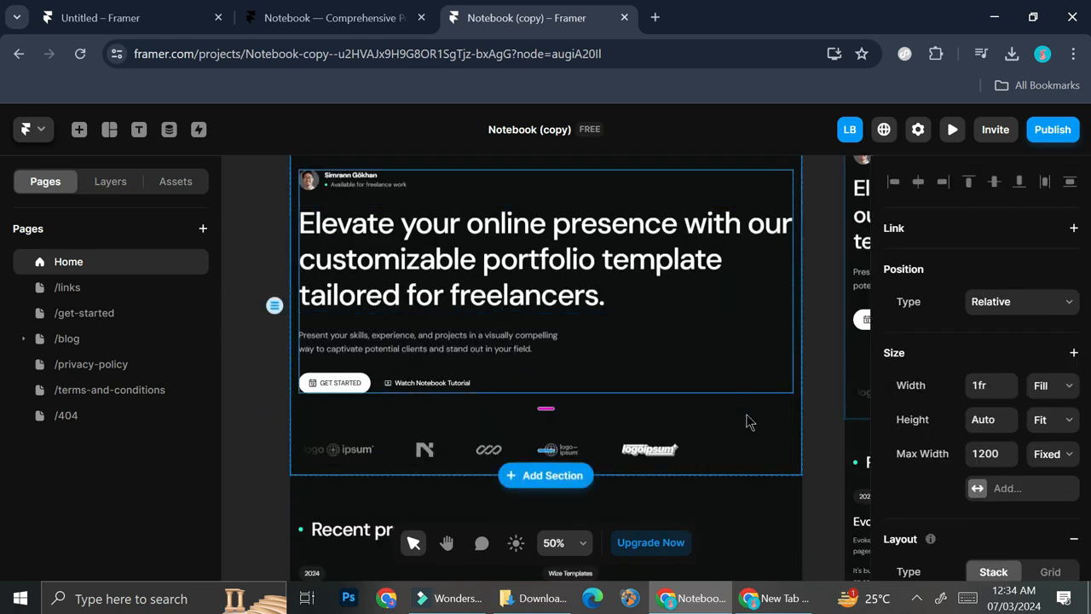
left_click(752, 435)
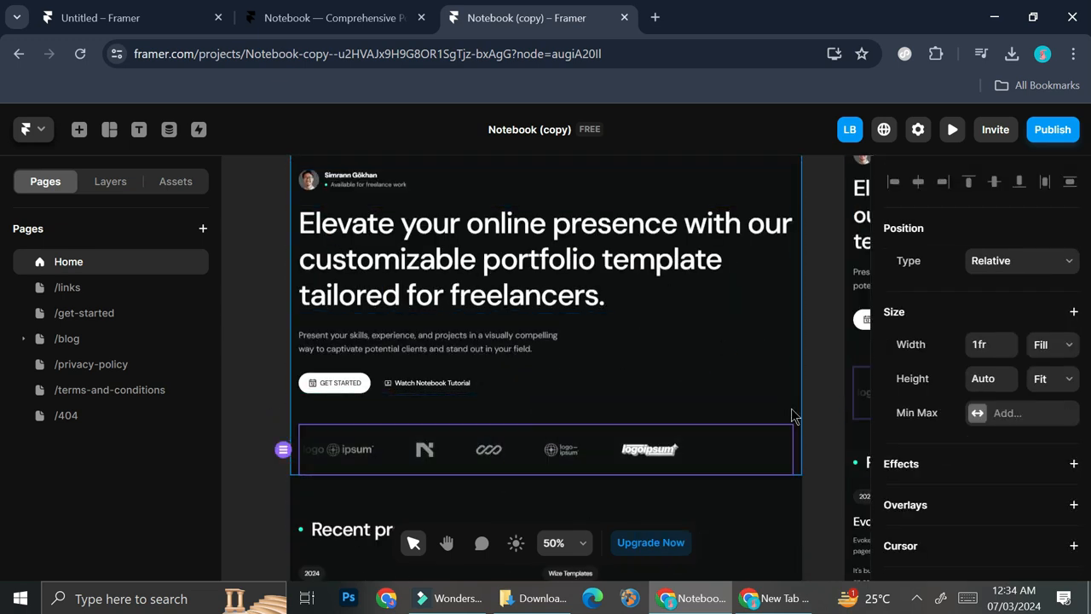
left_click(792, 415)
scroll(1016, 422, "down", 3)
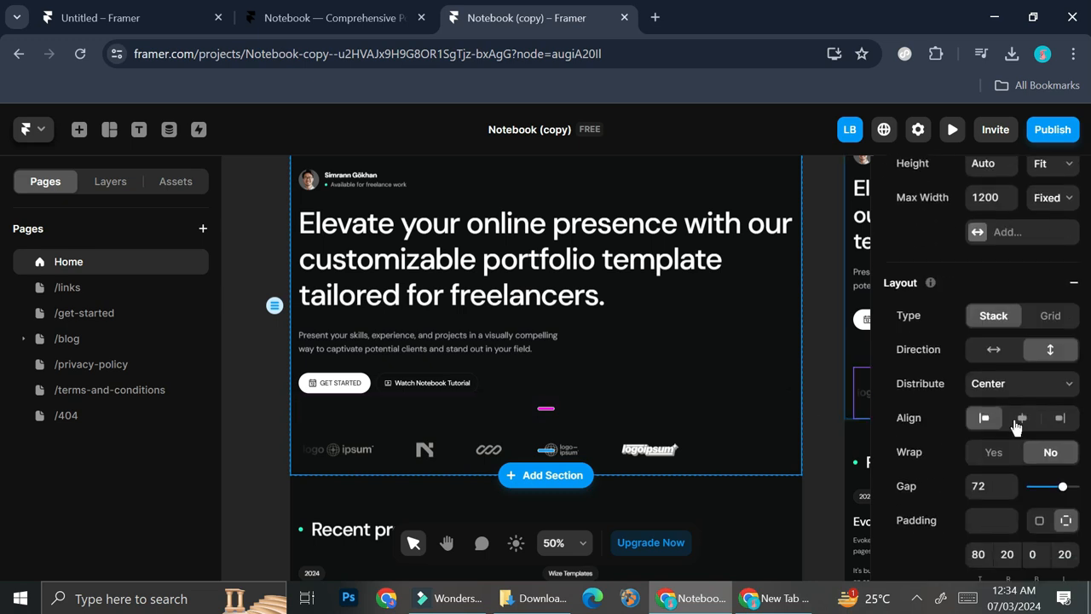
scroll(1016, 426, "down", 4)
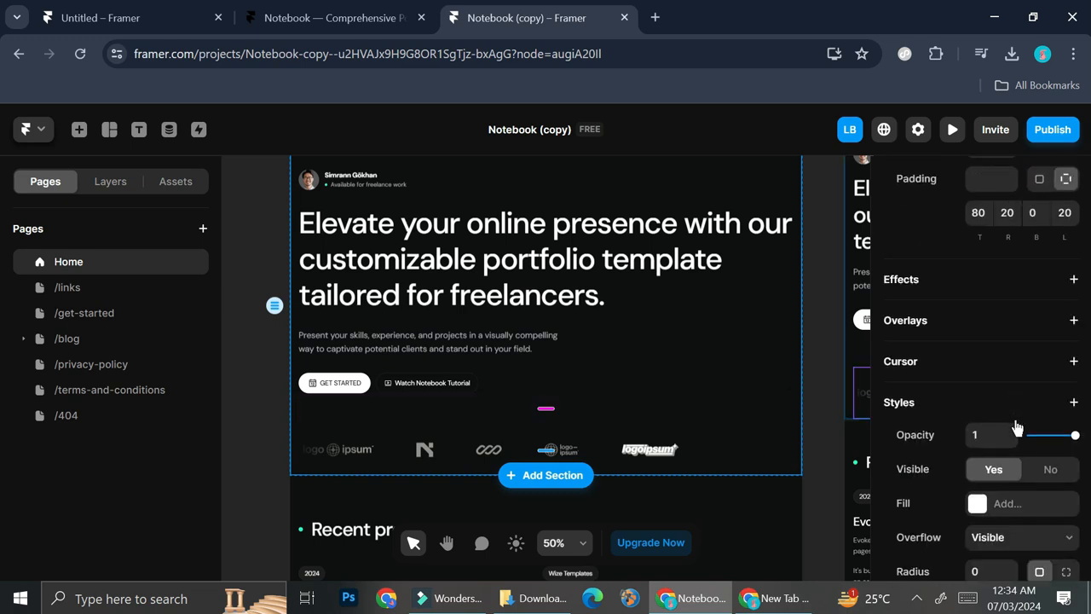
left_click(950, 281)
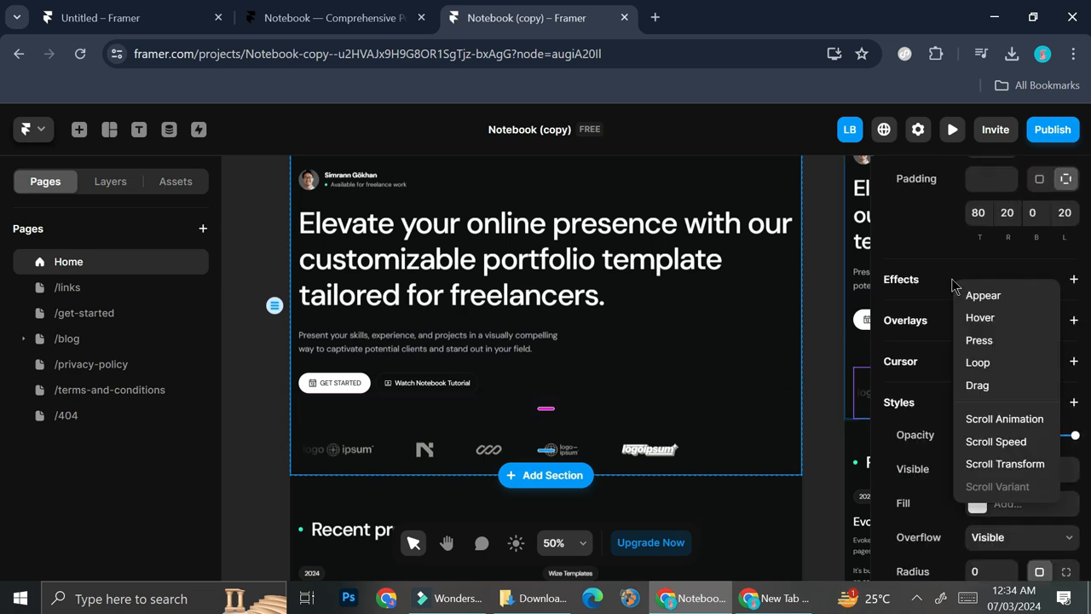
left_click(995, 418)
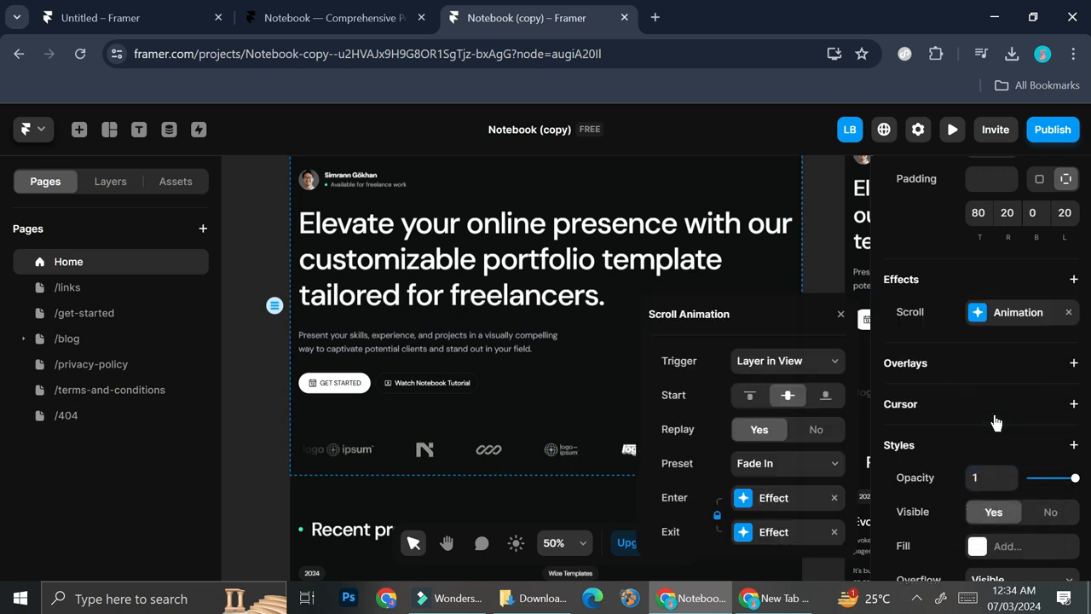
left_click(805, 366)
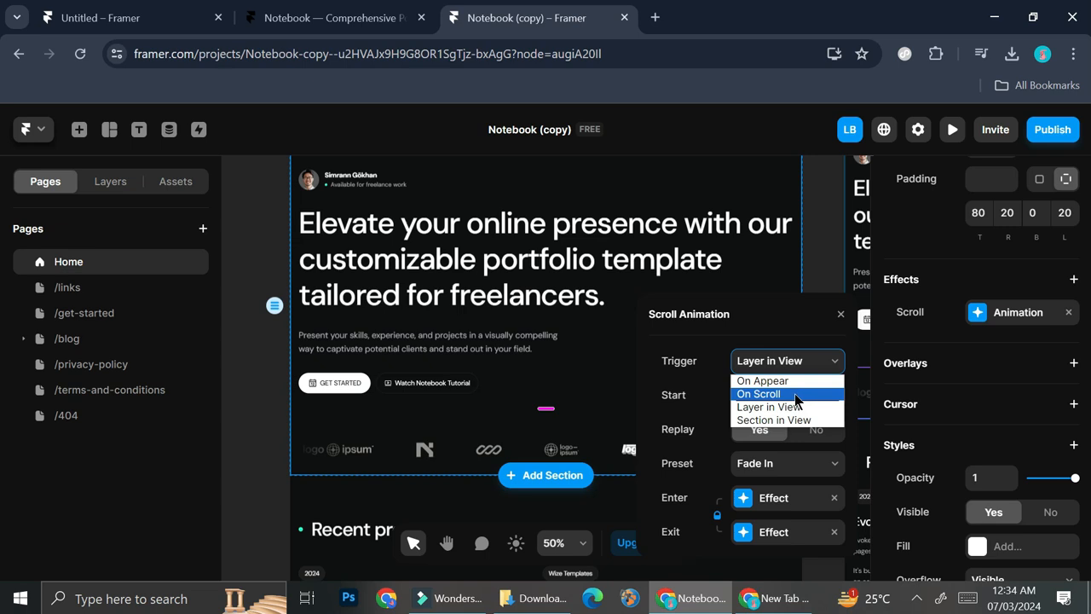
left_click(803, 410)
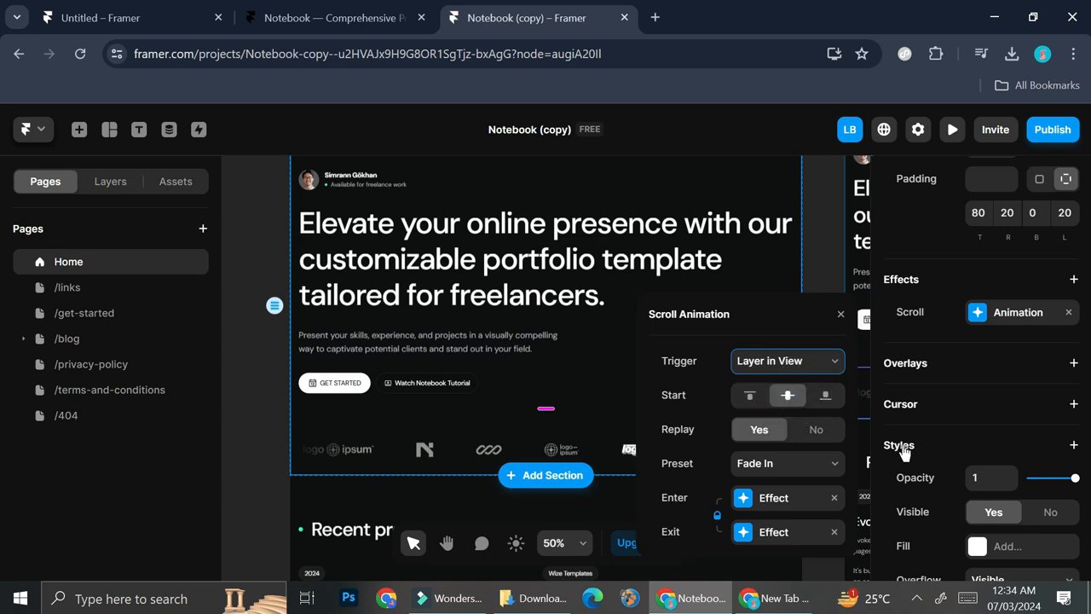
Set the hero section's scroll animation to start at the top and use the Flip Horizontal preset
left_click(749, 396)
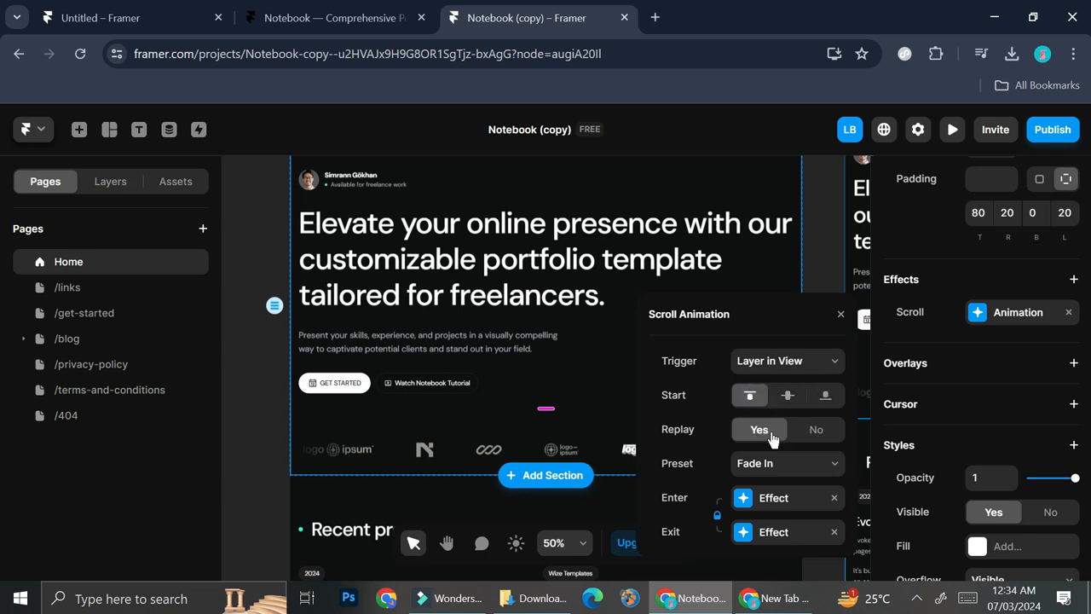
left_click(809, 463)
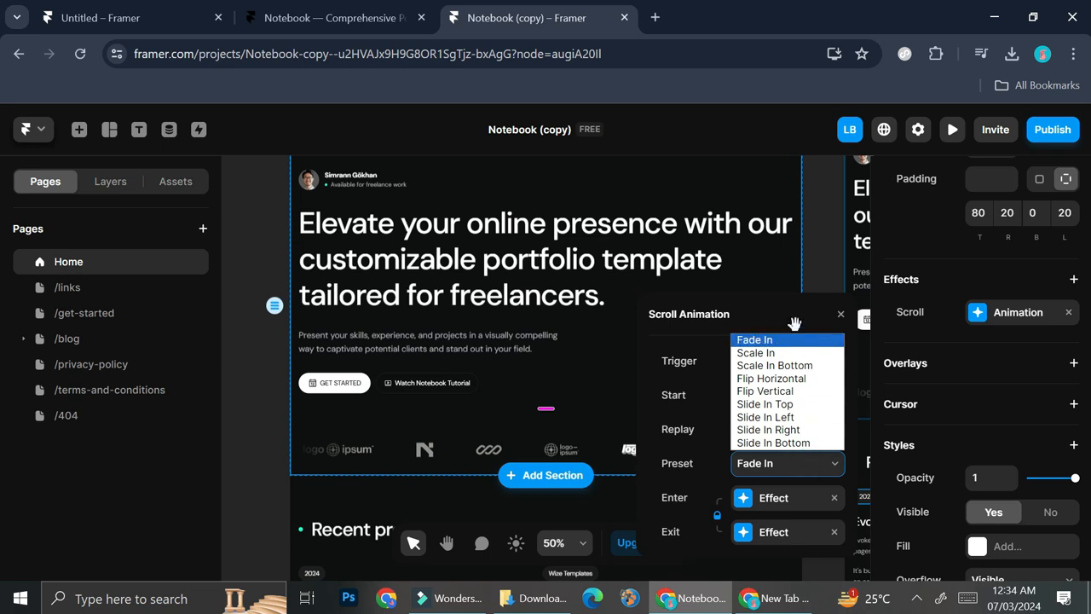
left_click(801, 379)
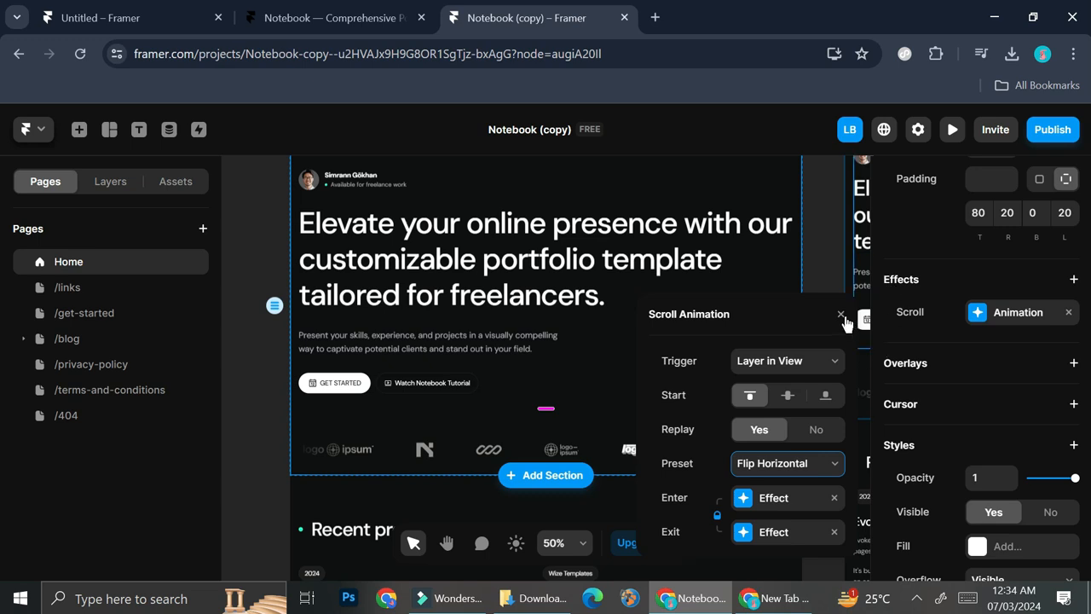
Preview the desktop site to check the hero section's flip animation, and return to the editor
left_click(964, 270)
left_click(949, 273)
scroll(774, 272, "up", 5)
left_click(775, 238)
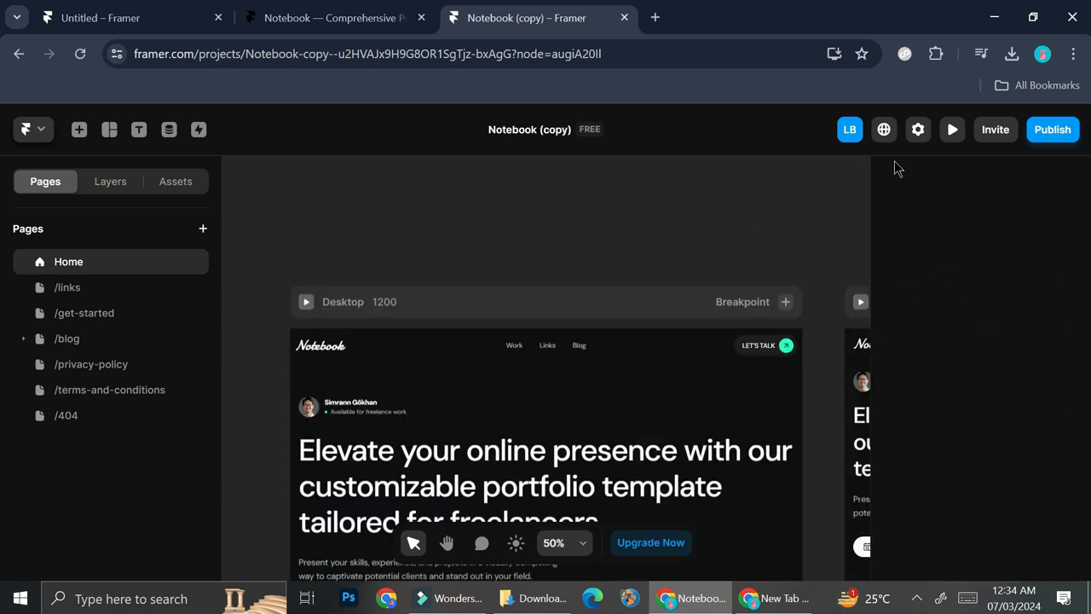
left_click(952, 129)
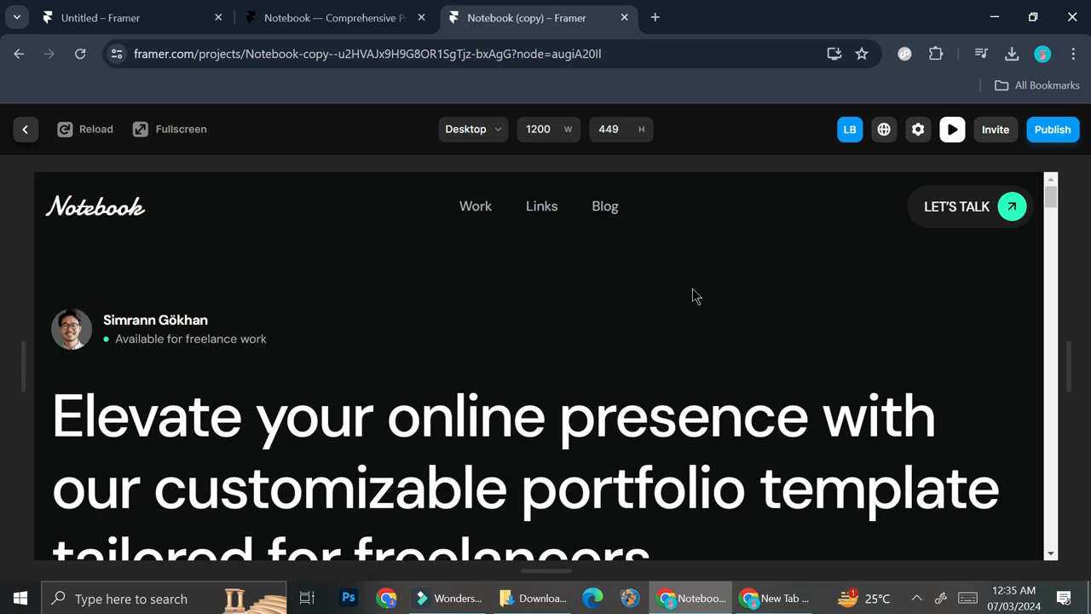
left_click(21, 133)
Increase the delay of the spring transition in the hero section's scroll animation
left_click(569, 448)
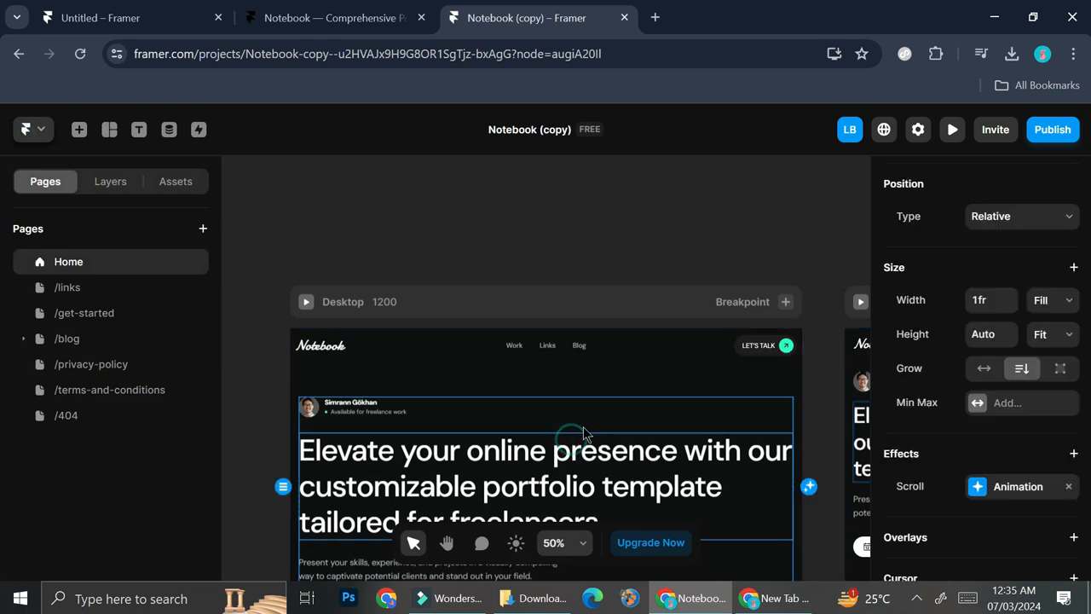
left_click(652, 383)
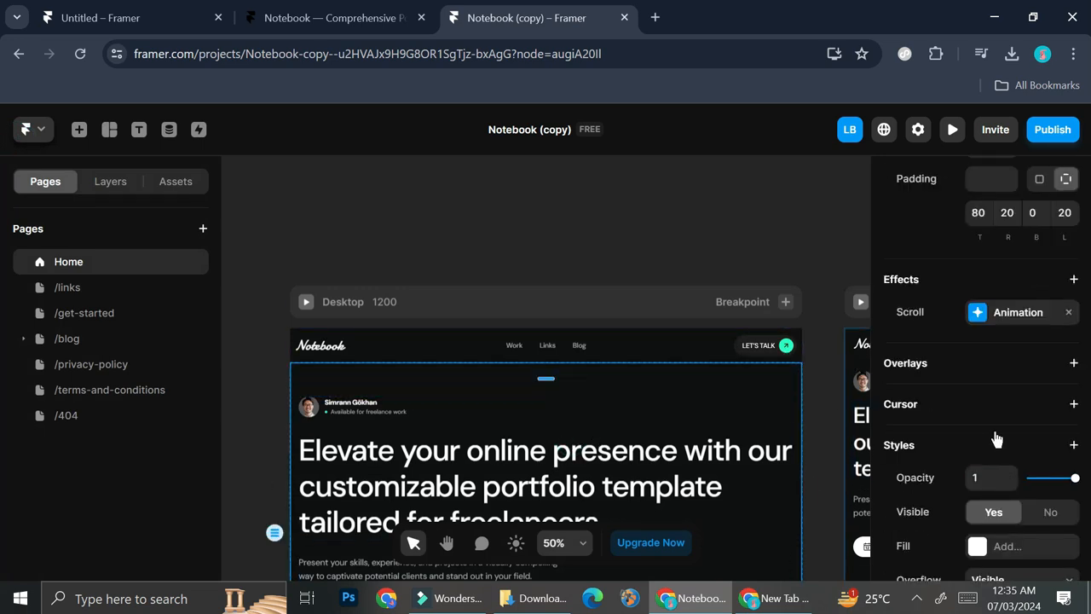
left_click(999, 312)
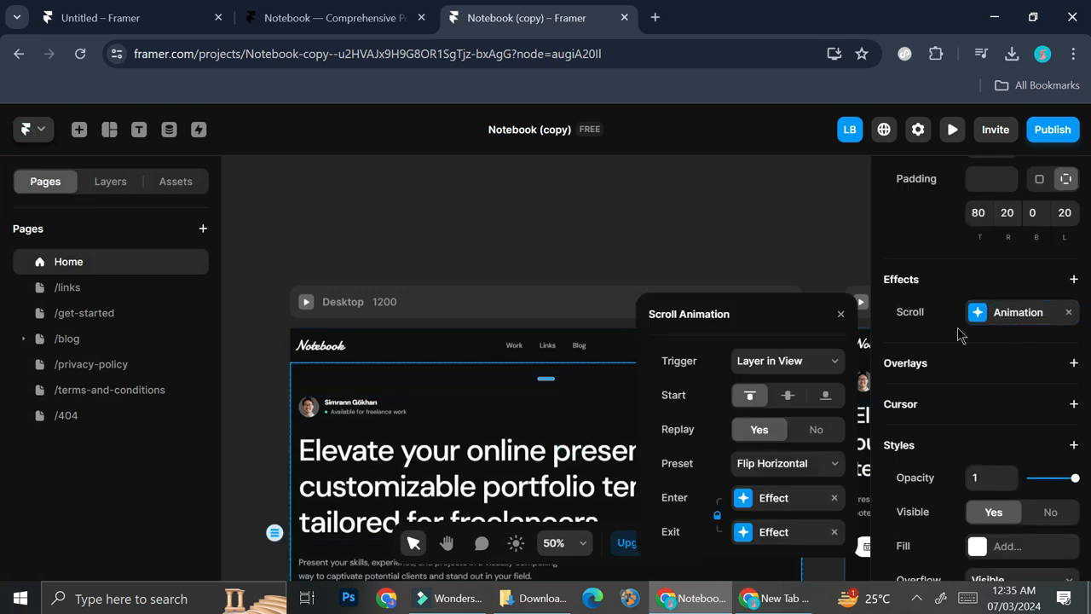
left_click(777, 521)
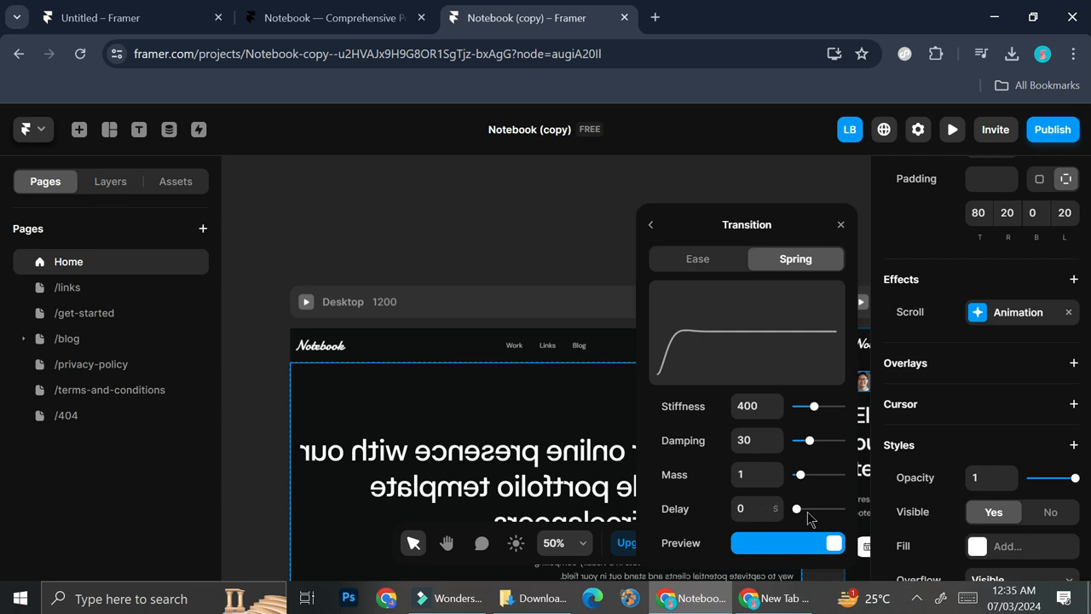
left_click_drag(797, 509, 808, 511)
left_click(839, 225)
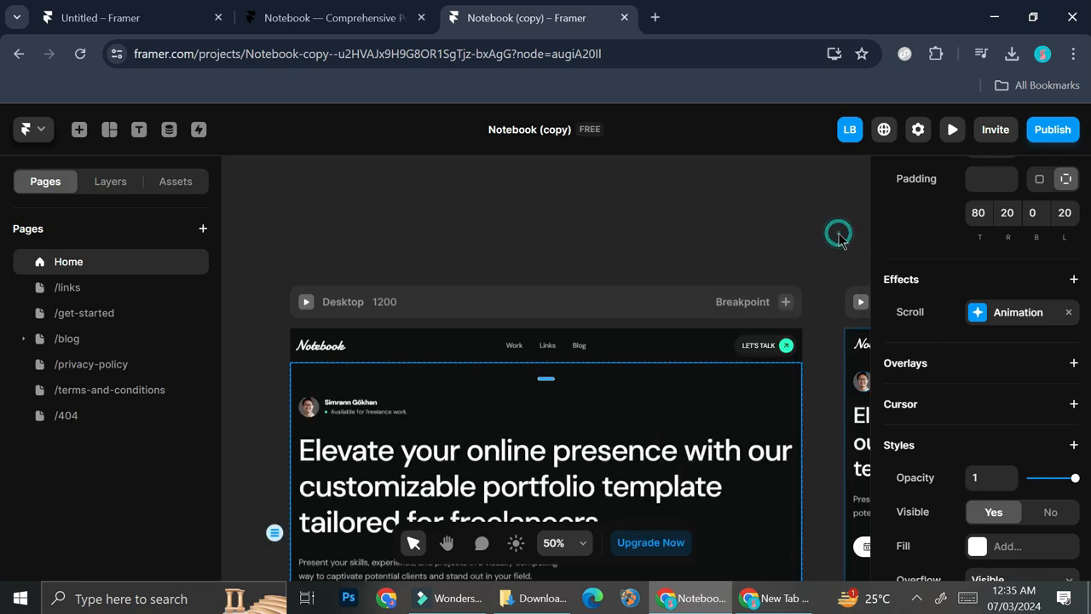
Preview the site with the delayed hero flip, scroll back and forth through the hero section, and return to the editor
left_click(953, 128)
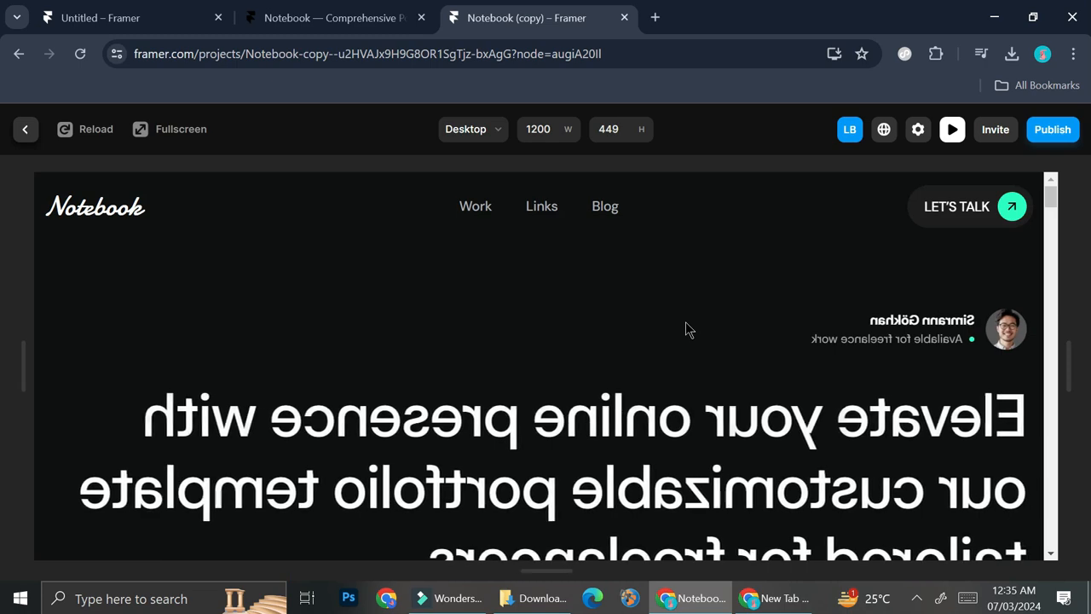
scroll(894, 429, "down", 3)
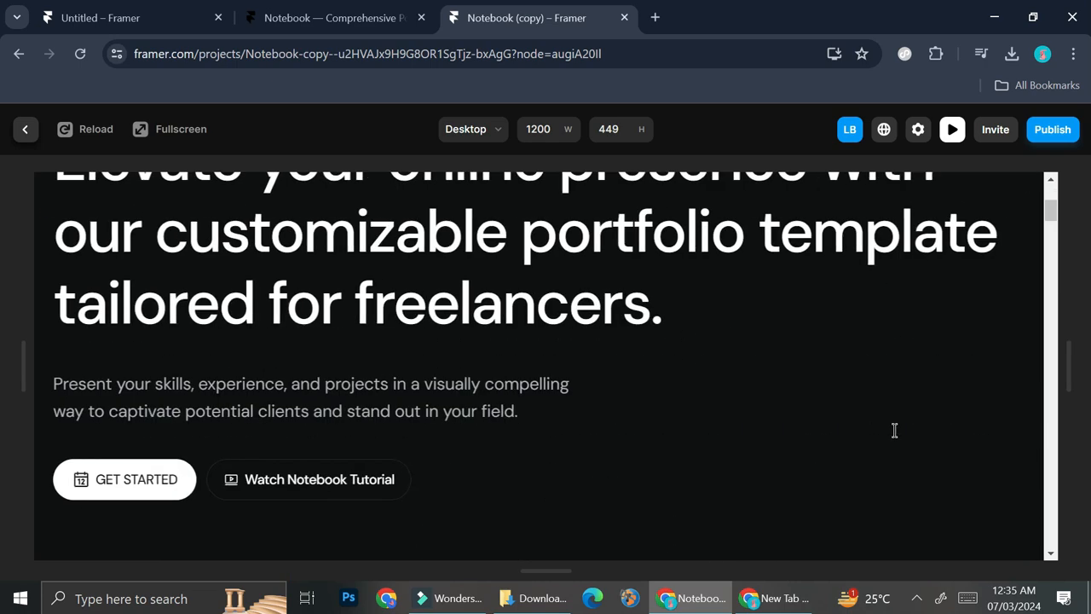
scroll(894, 429, "up", 2)
scroll(443, 299, "down", 2)
scroll(441, 303, "up", 3)
scroll(440, 302, "down", 1)
scroll(441, 309, "down", 1)
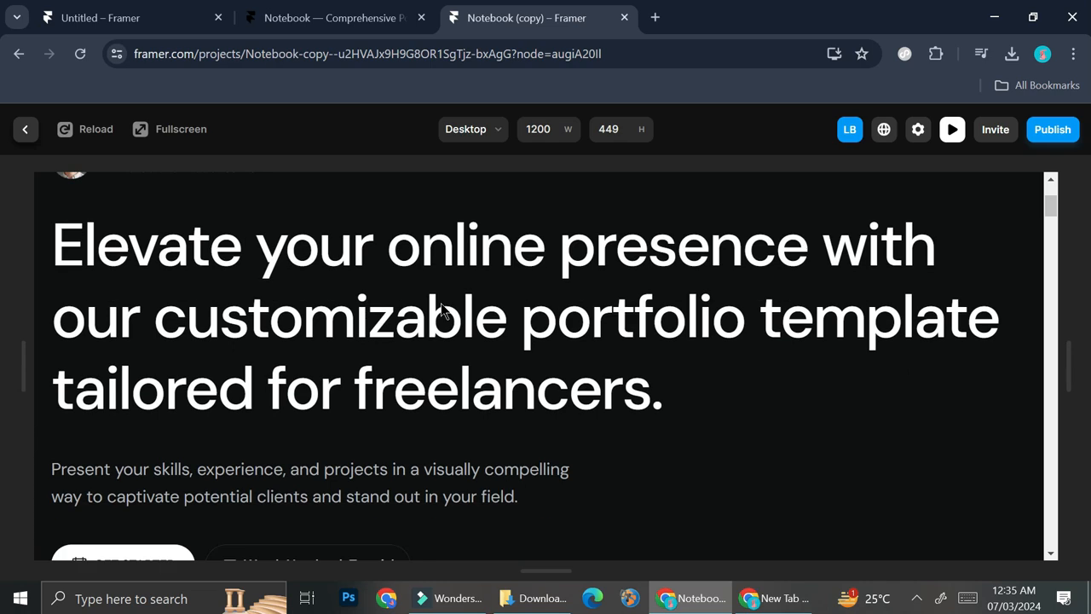
scroll(440, 298, "up", 2)
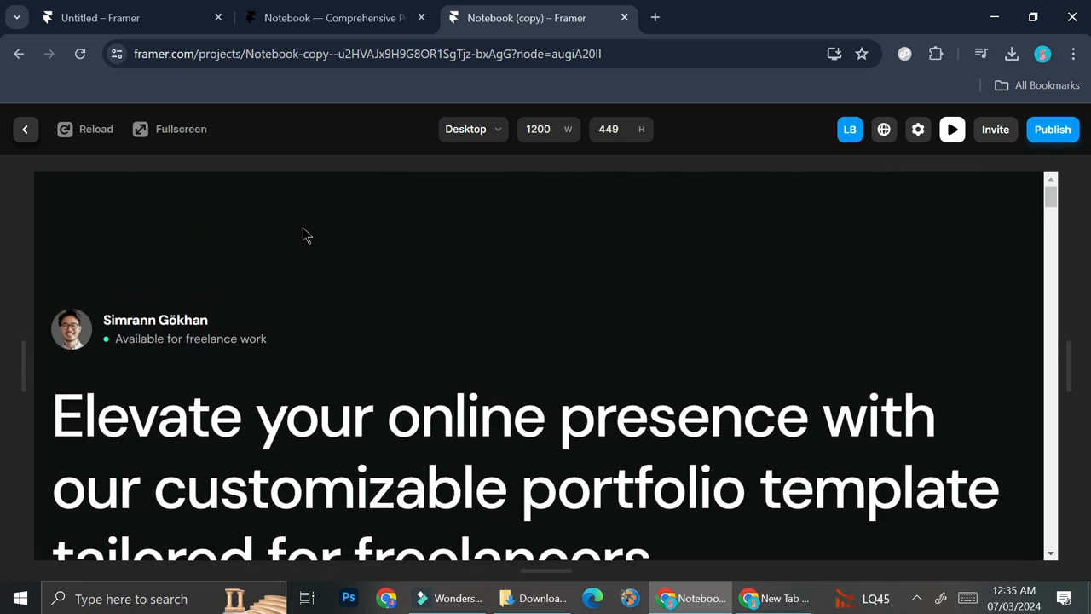
left_click(26, 130)
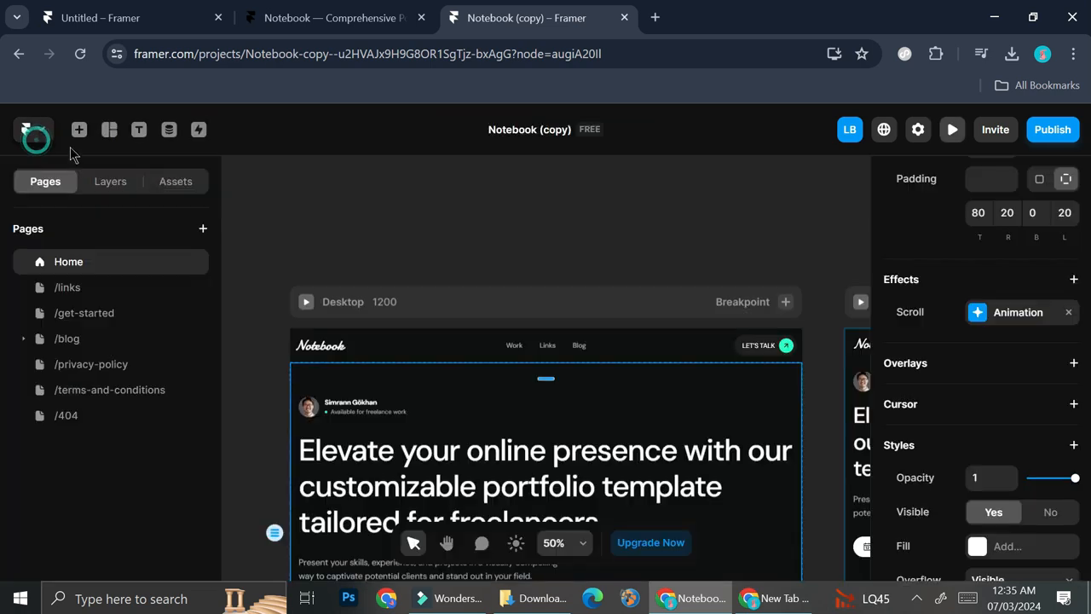
Set the spring transition delay of the hero section's enter effect to 1.3 s
left_click(1012, 316)
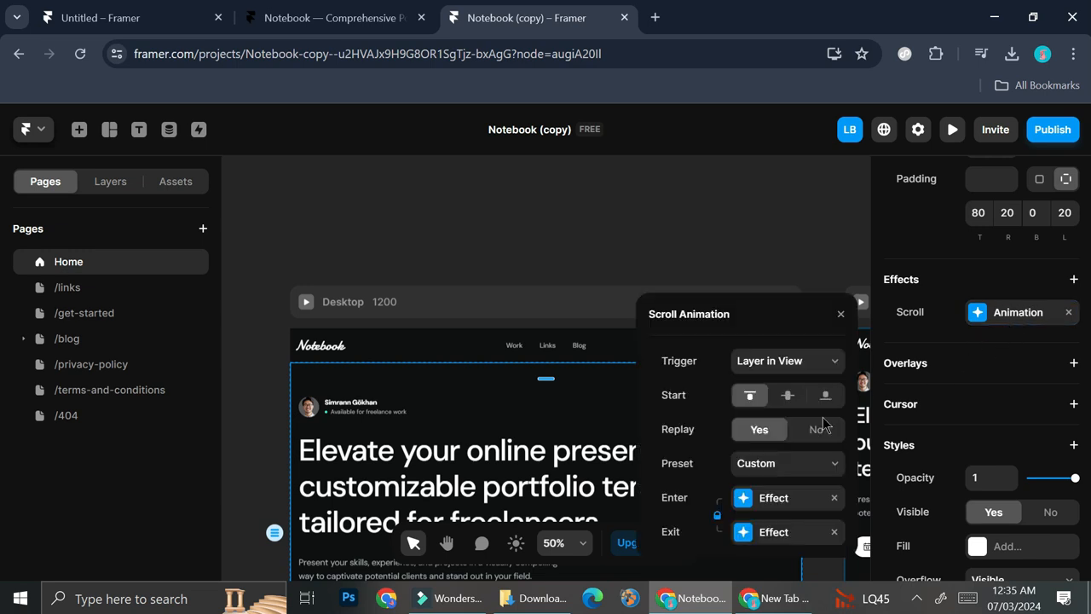
left_click(776, 498)
left_click(767, 540)
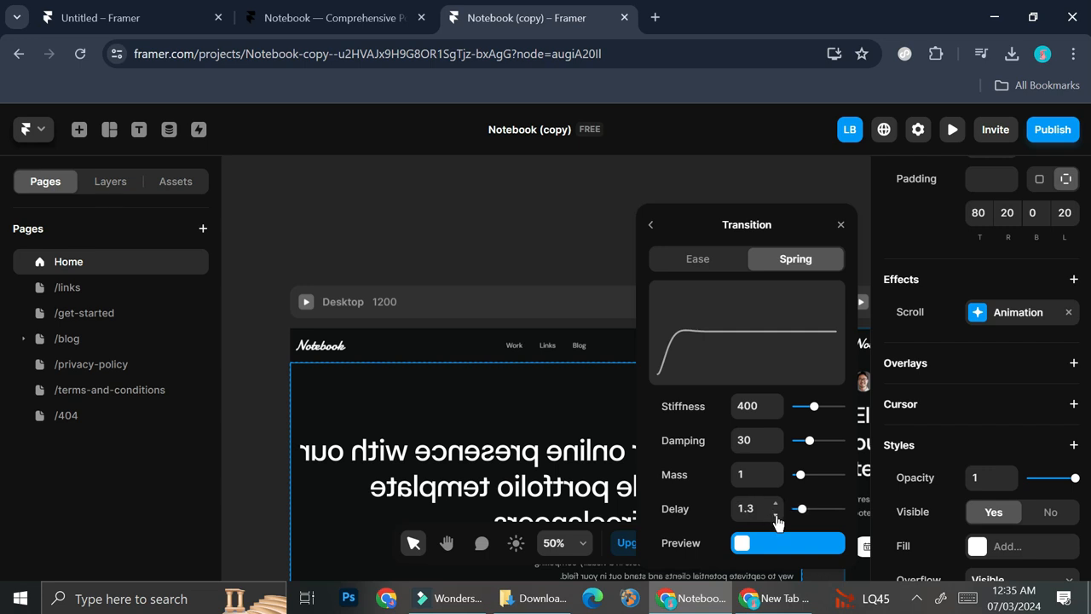
left_click(847, 231)
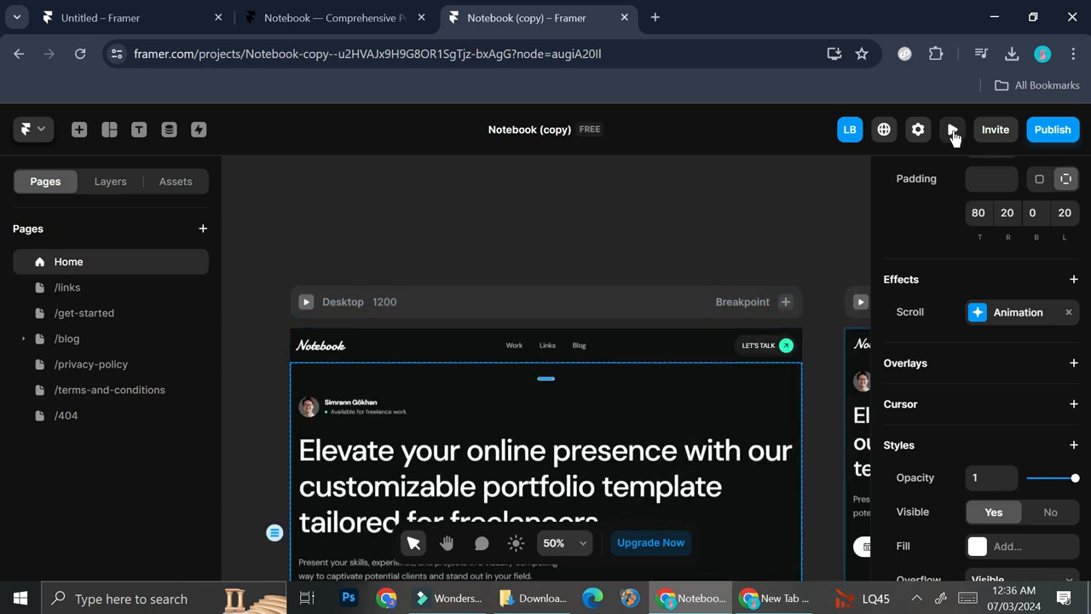
Preview the hero section with the adjusted delay while scrolling, and return to the editor
left_click(952, 130)
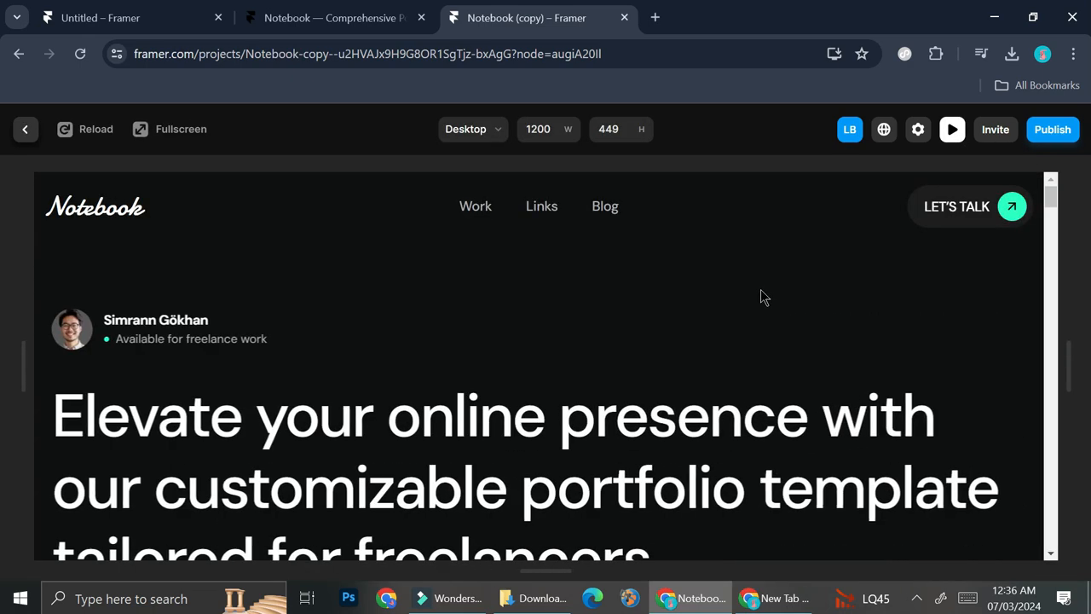
scroll(686, 319, "down", 1)
scroll(689, 318, "up", 1)
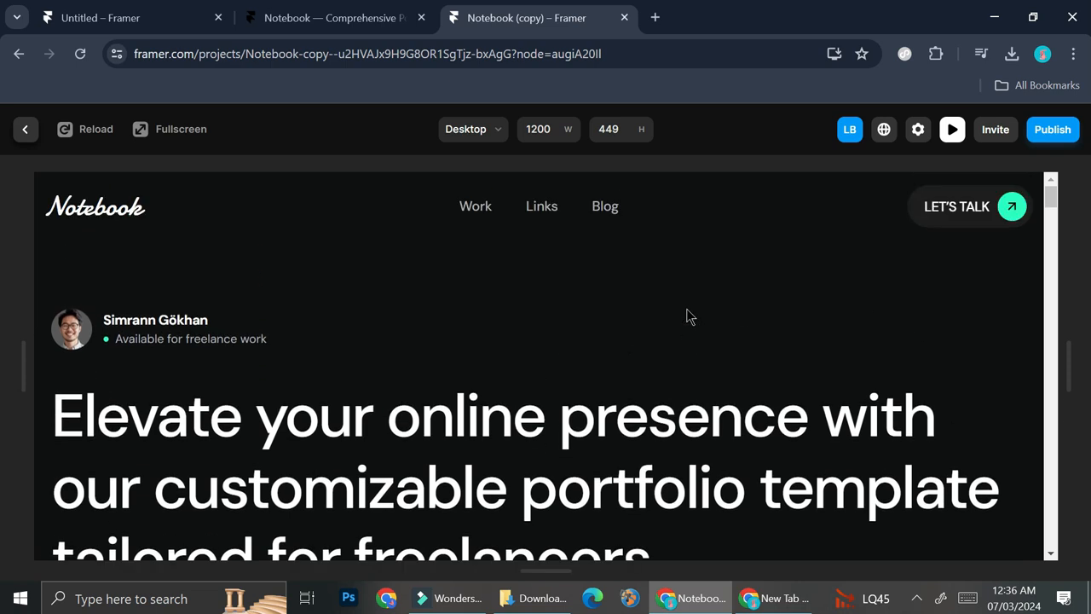
scroll(689, 309, "down", 2)
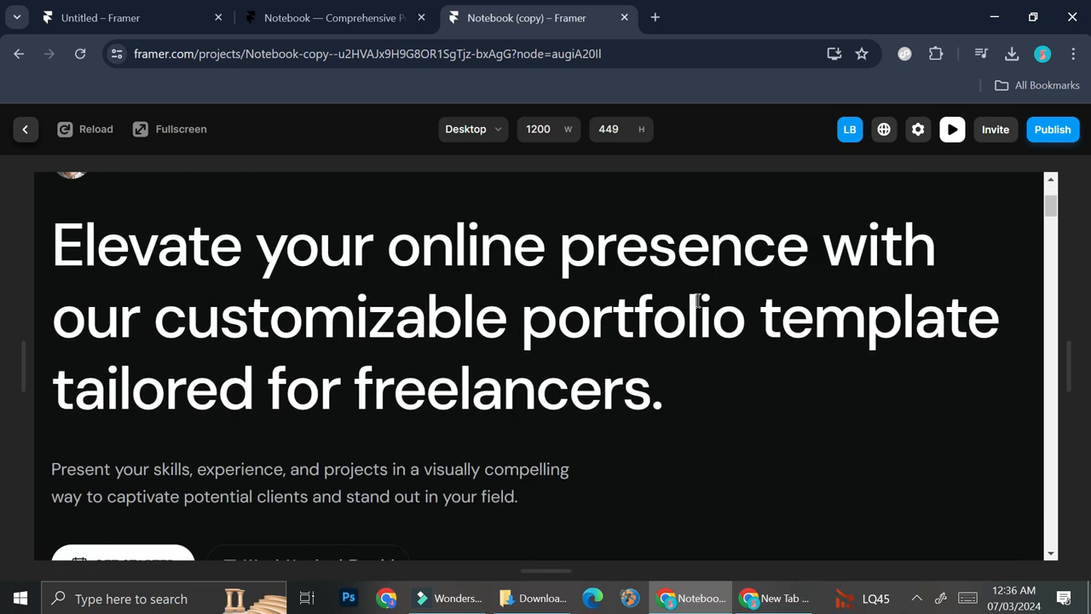
left_click(25, 129)
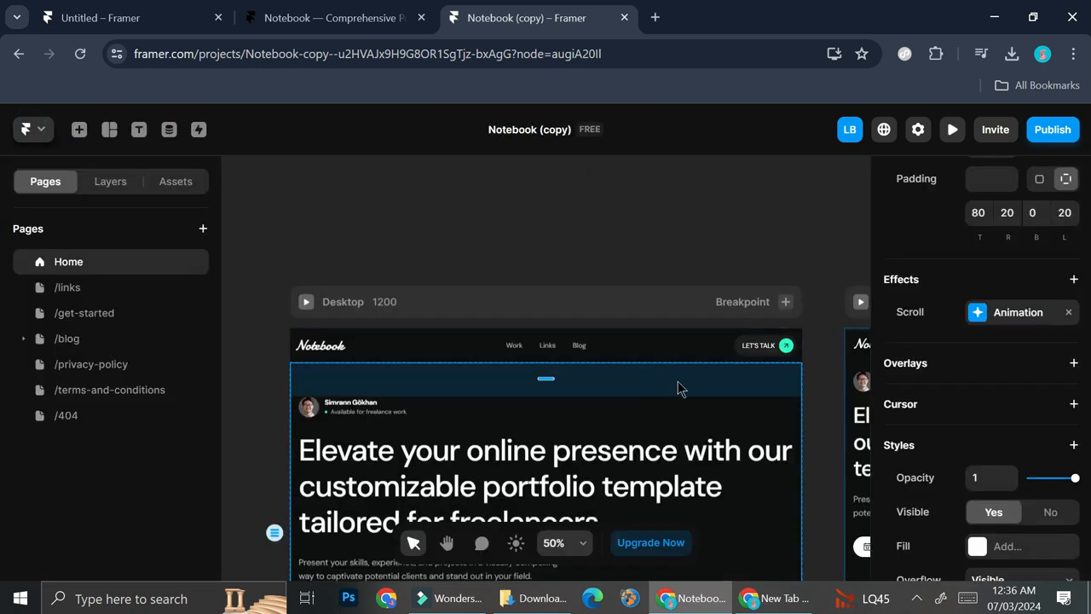
Add a Scroll Animation effect to the project image column in the desktop Recent projects section
scroll(679, 389, "down", 9)
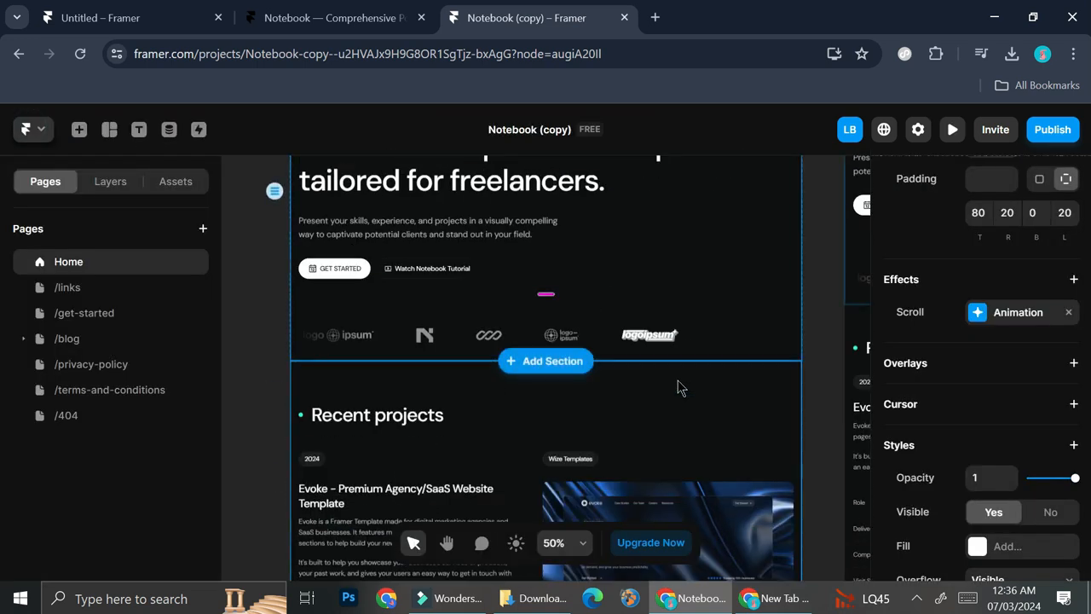
scroll(676, 388, "down", 2)
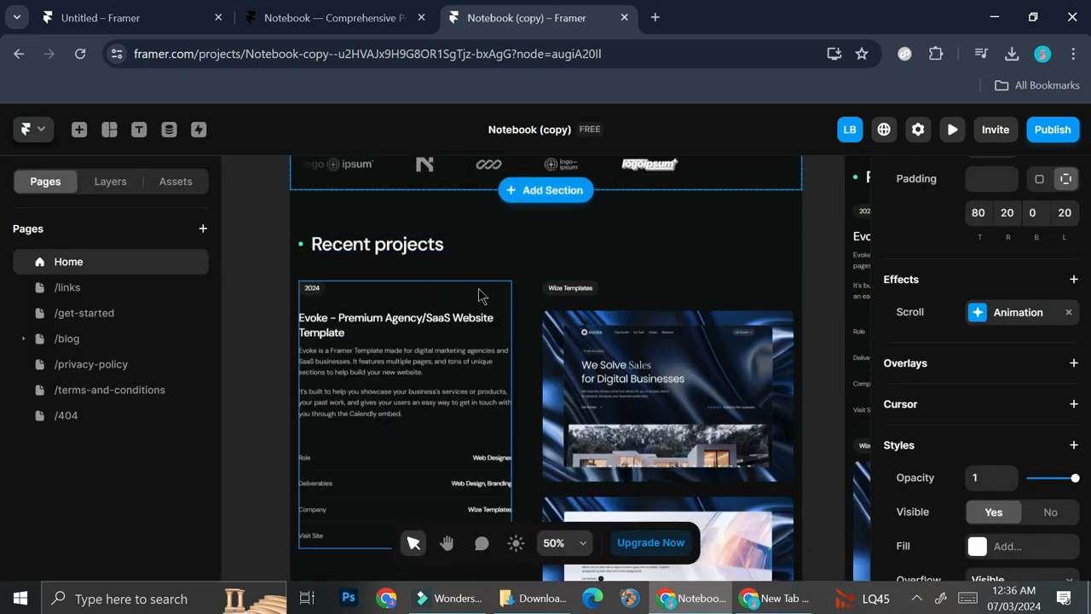
left_click(631, 363)
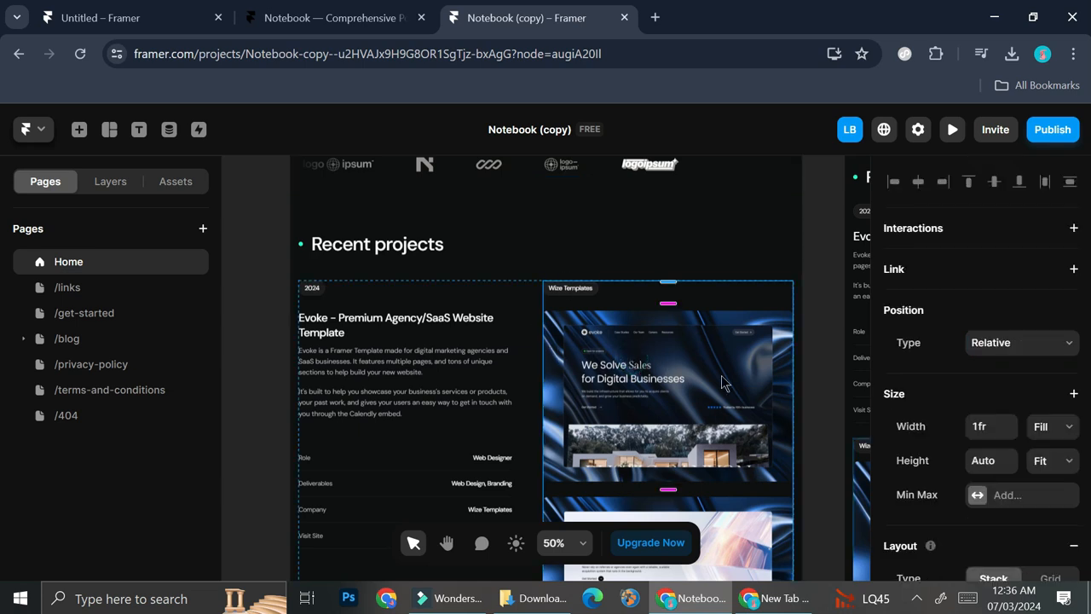
scroll(697, 393, "down", 2)
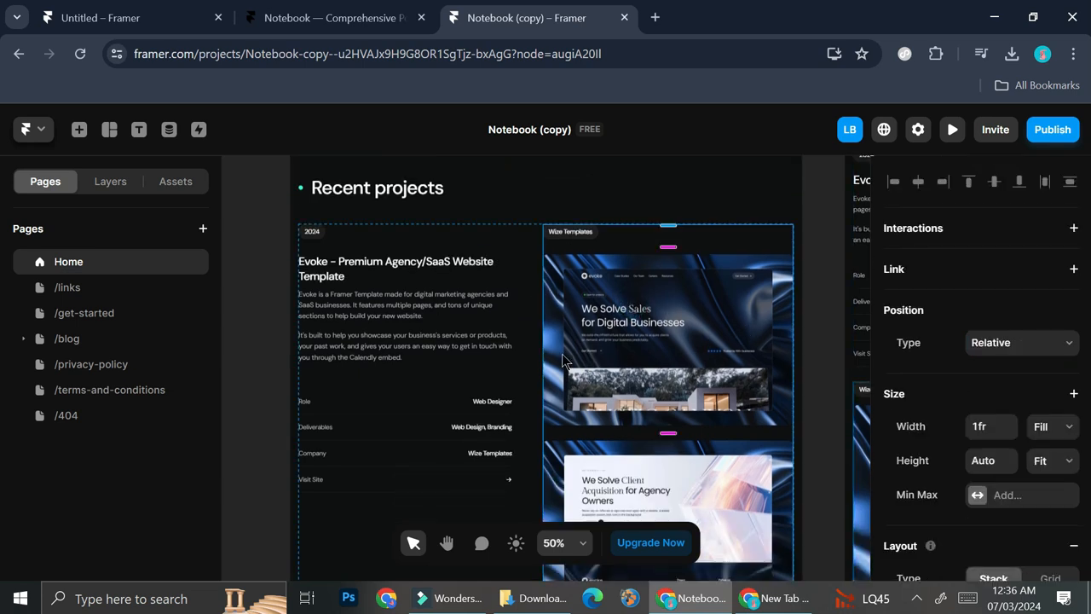
scroll(558, 350, "down", 1)
scroll(558, 349, "down", 5)
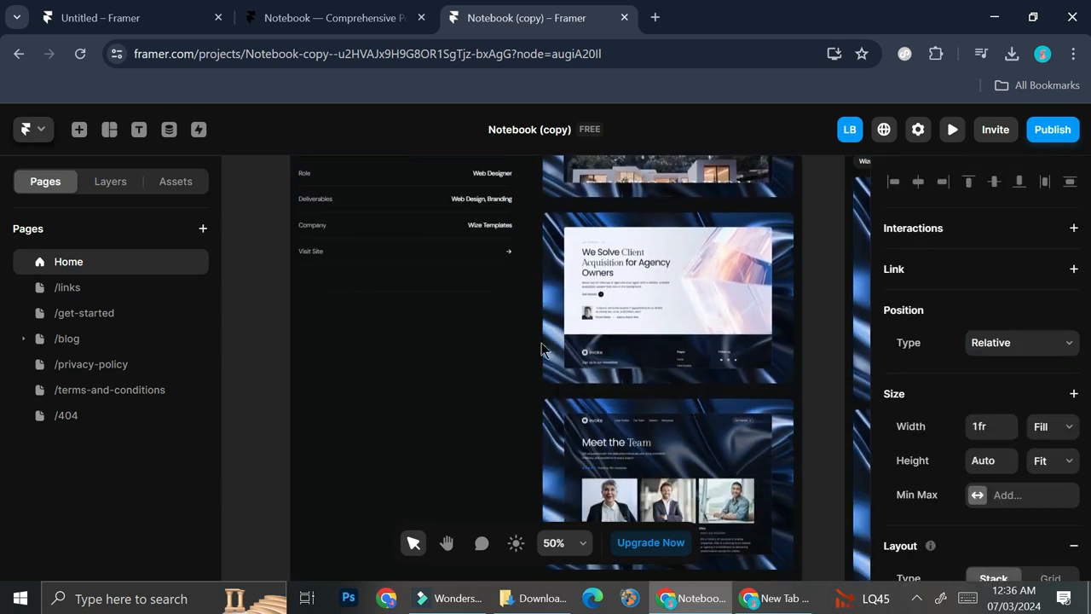
scroll(548, 341, "up", 2)
scroll(1008, 398, "down", 5)
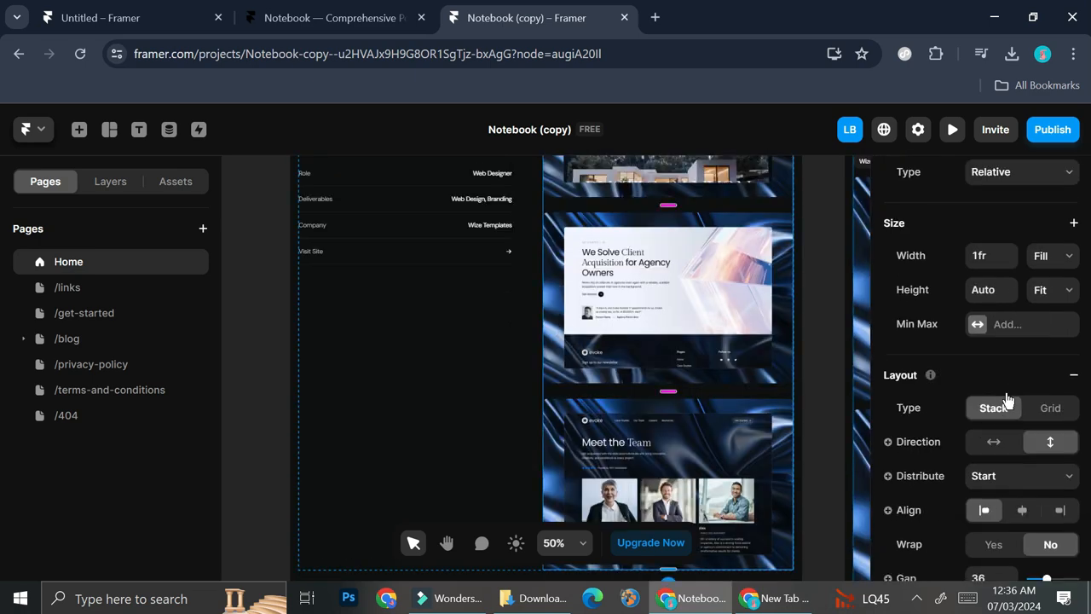
scroll(526, 216, "up", 3)
scroll(526, 216, "up", 1)
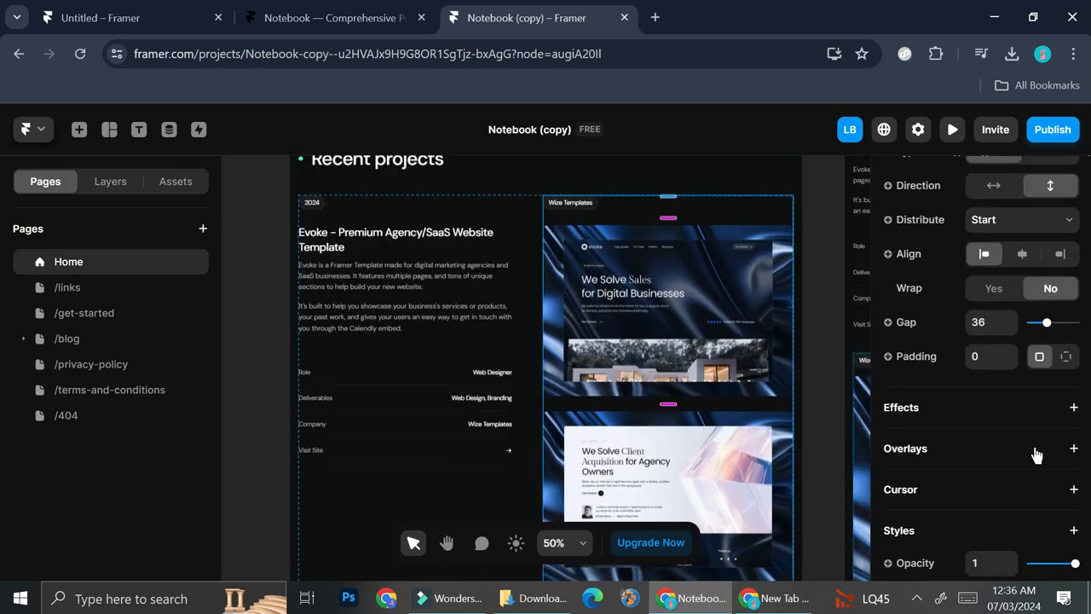
left_click(973, 416)
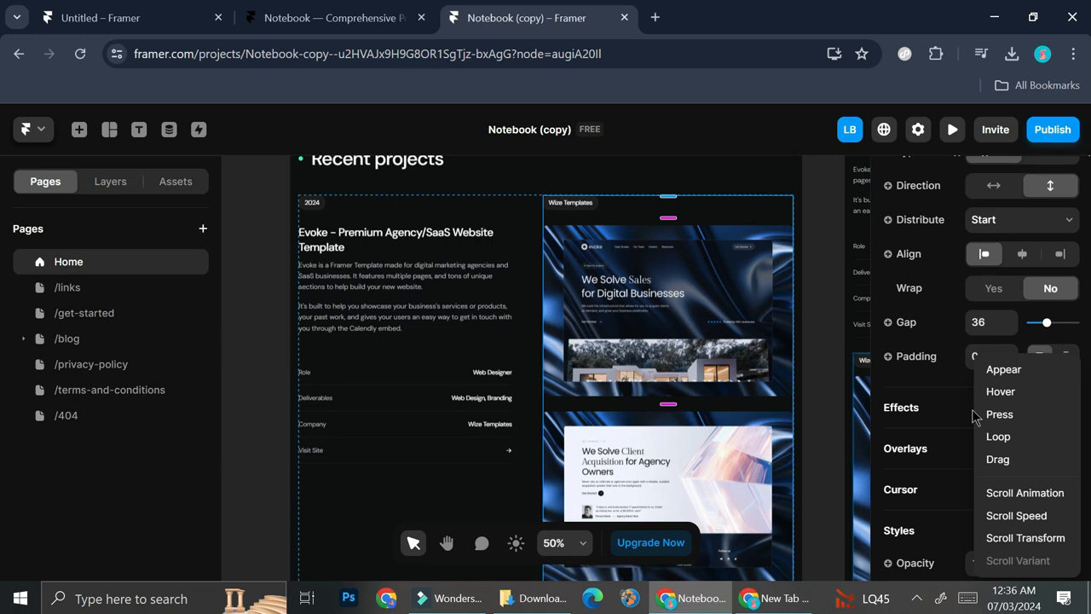
left_click(1025, 493)
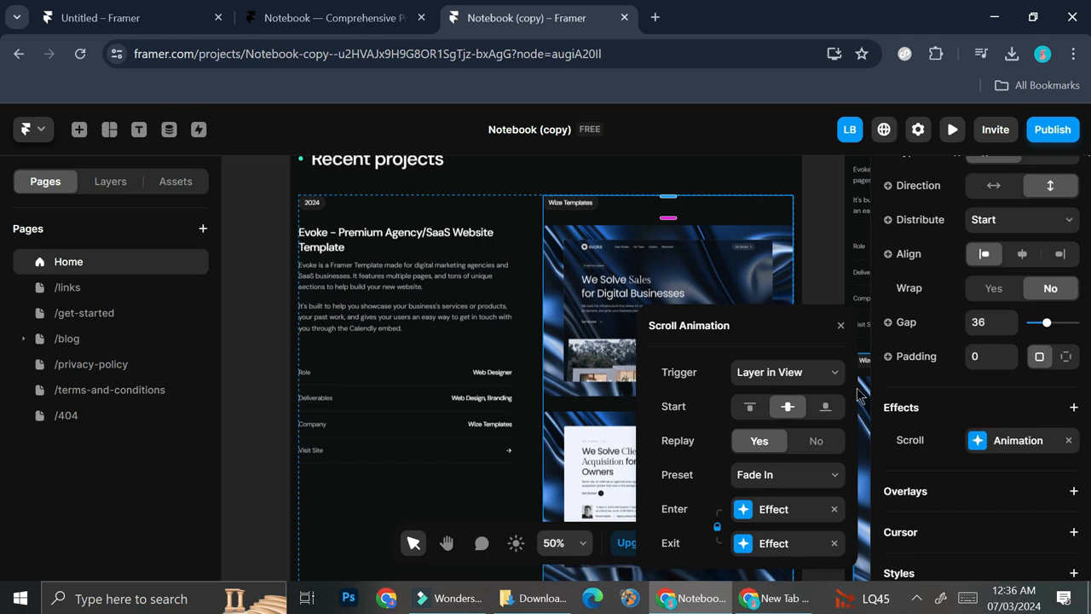
Examine the trigger and preset options for the image column's scroll animation, keeping Layer in View and Fade In
left_click(788, 375)
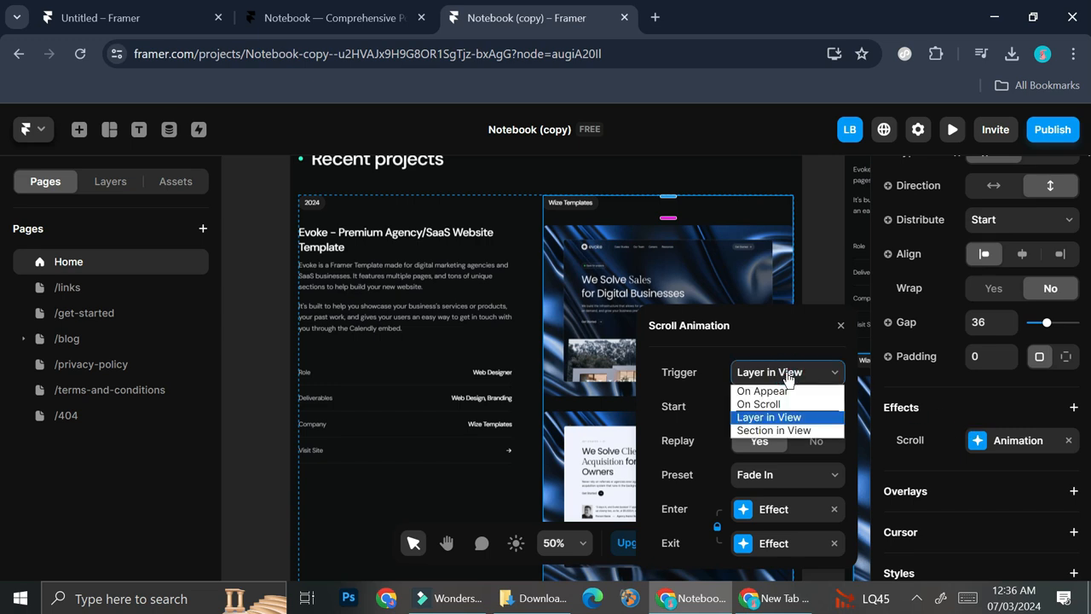
left_click(789, 375)
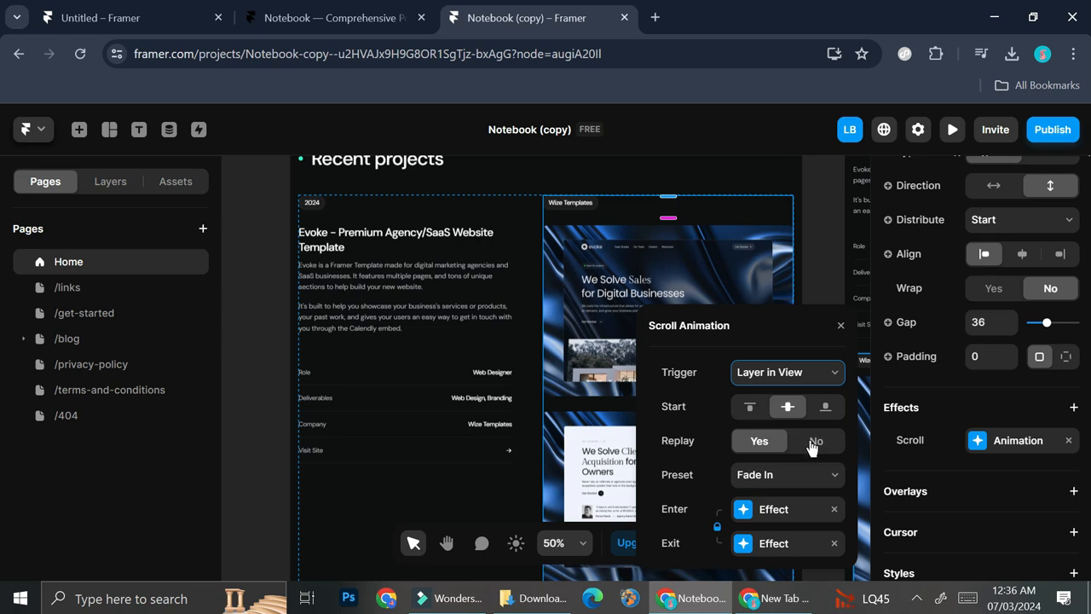
left_click(783, 471)
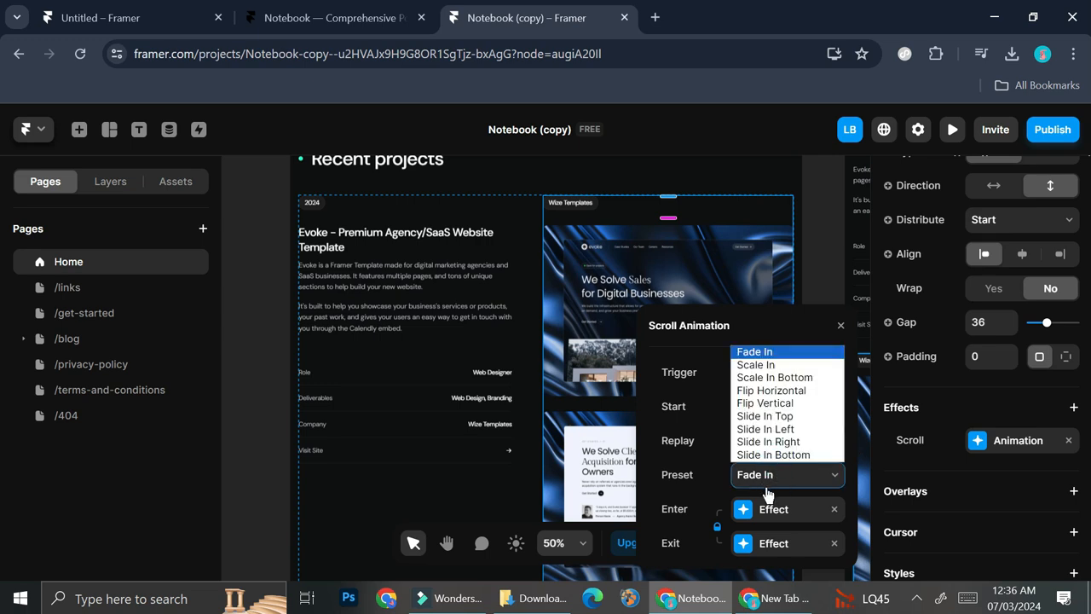
left_click(772, 492)
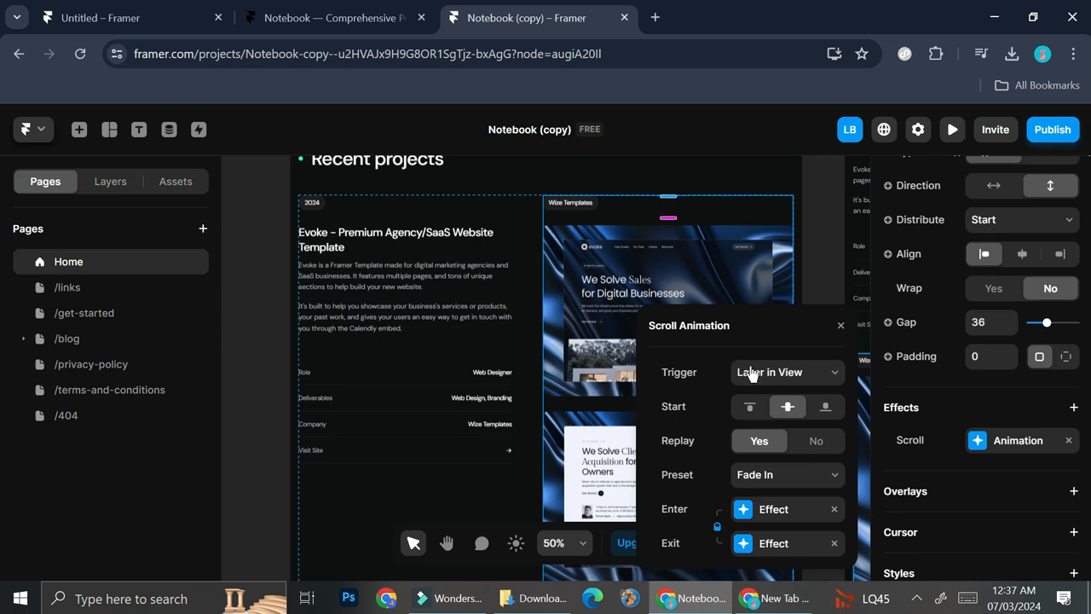
Set the image column's scroll animation to start at the bottom alignment and use the Slide In Bottom preset
left_click(825, 414)
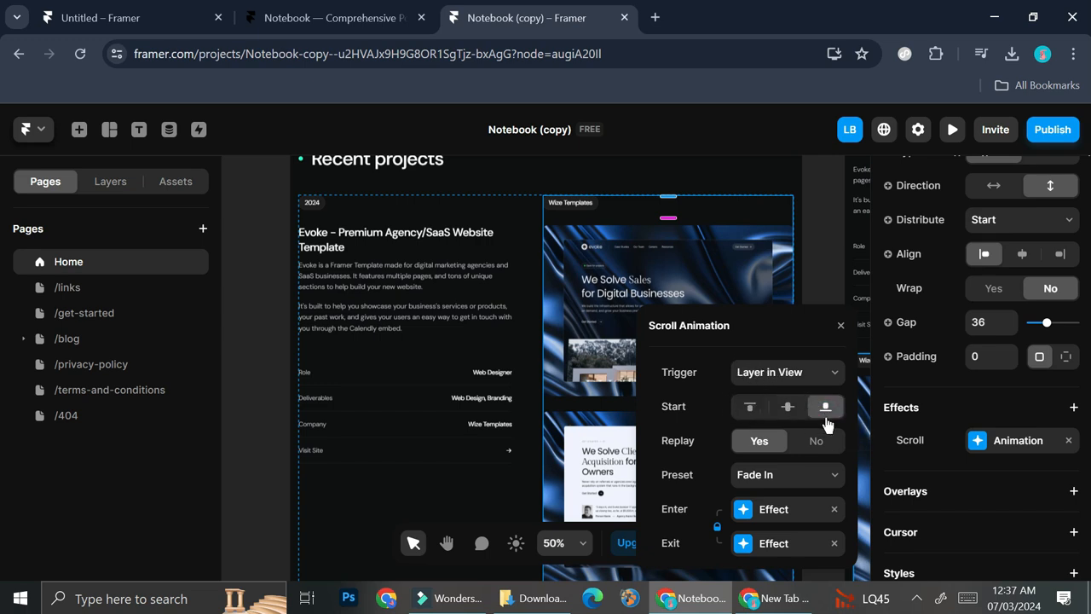
left_click(792, 487)
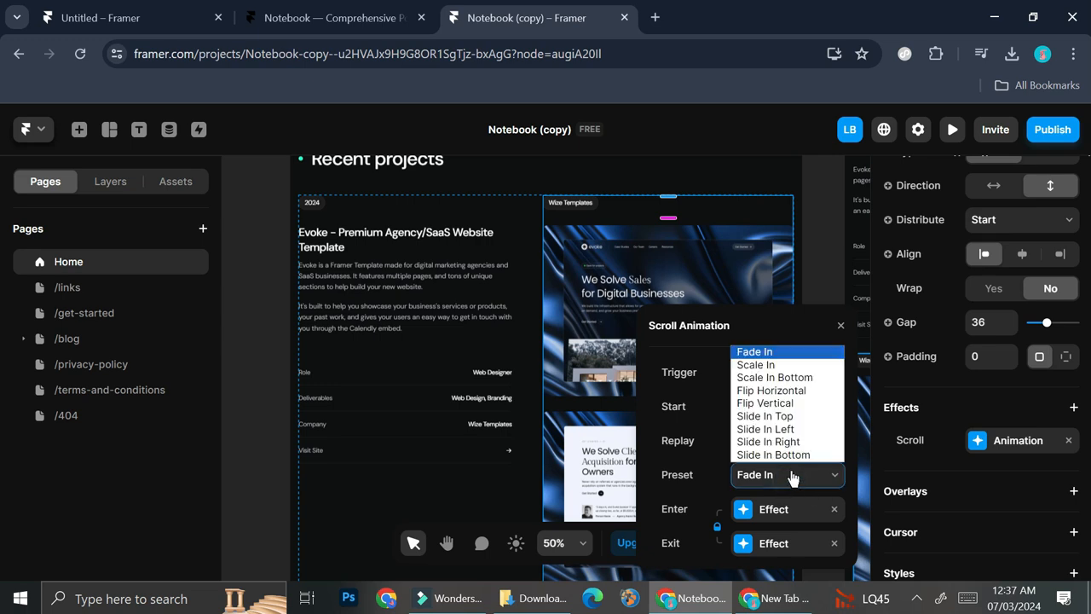
left_click(787, 454)
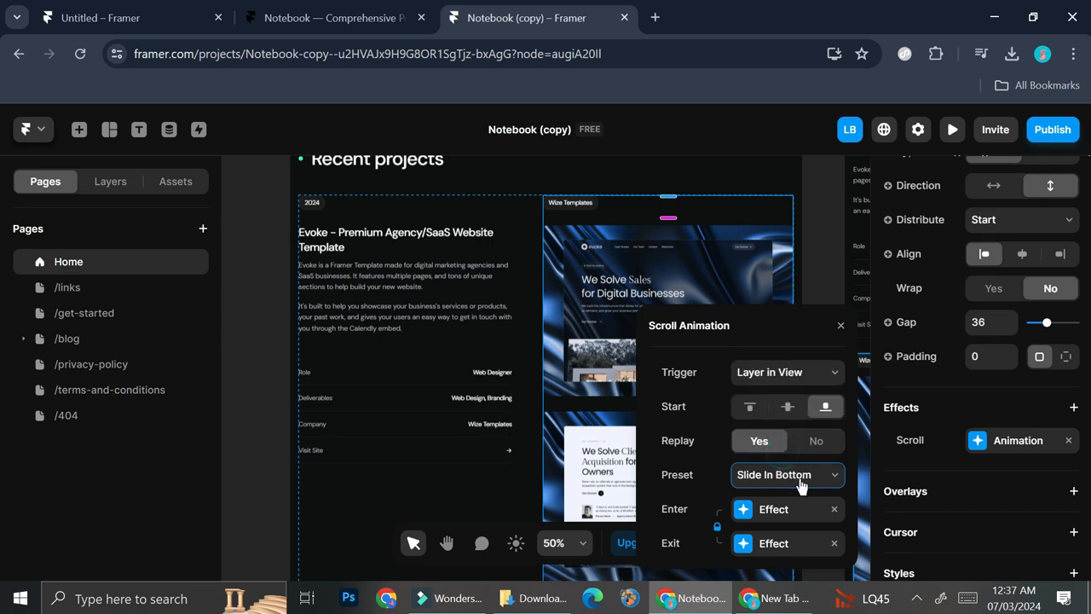
Increase the spring transition delay of the image column's enter and exit effect, and close the animation settings
left_click(802, 515)
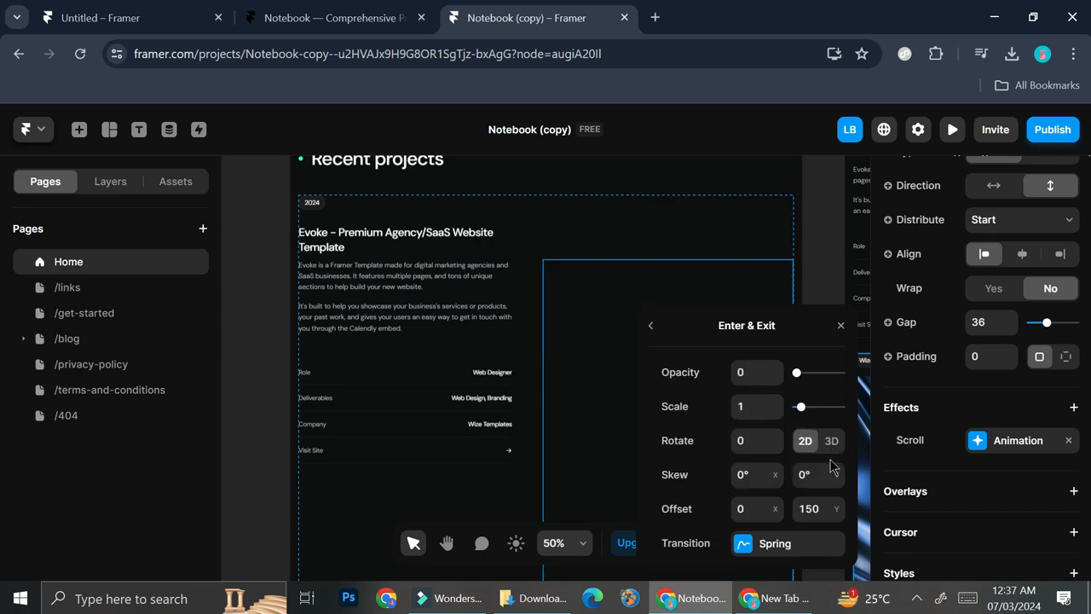
left_click(777, 545)
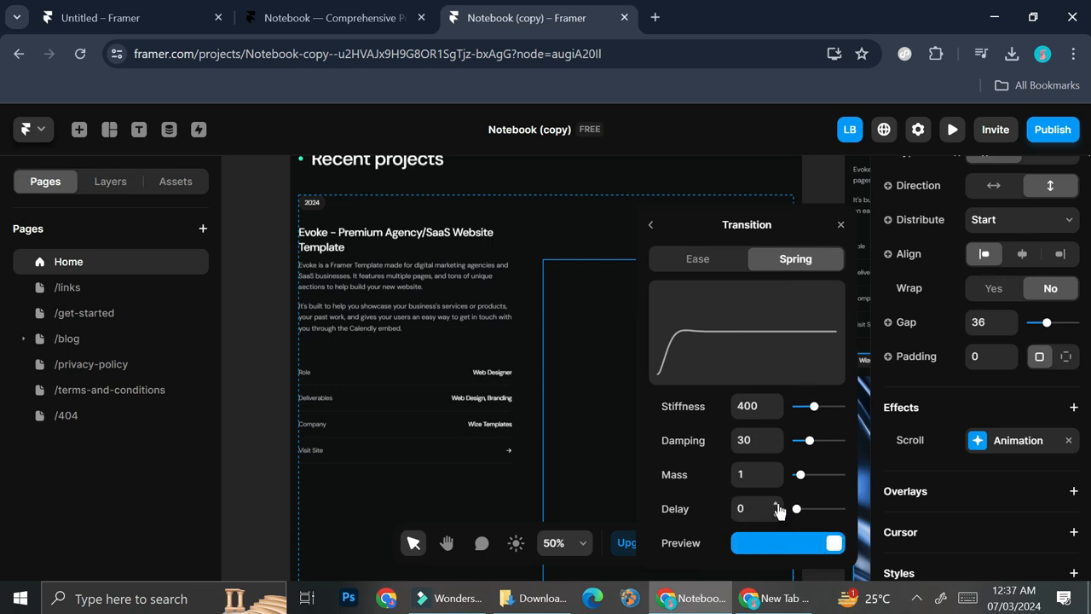
left_click(776, 503)
left_click(656, 225)
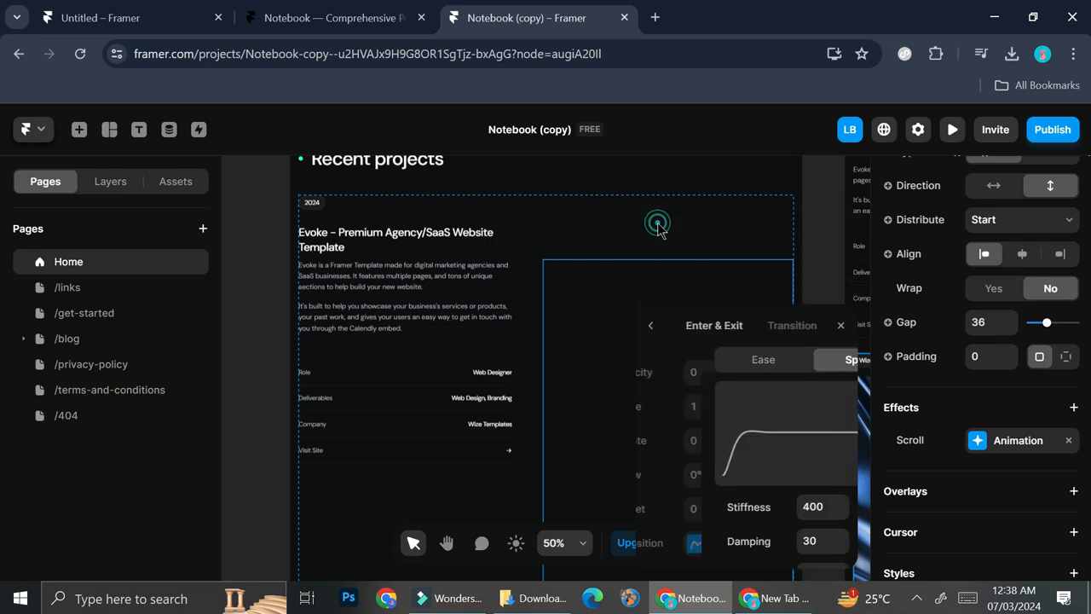
left_click(654, 325)
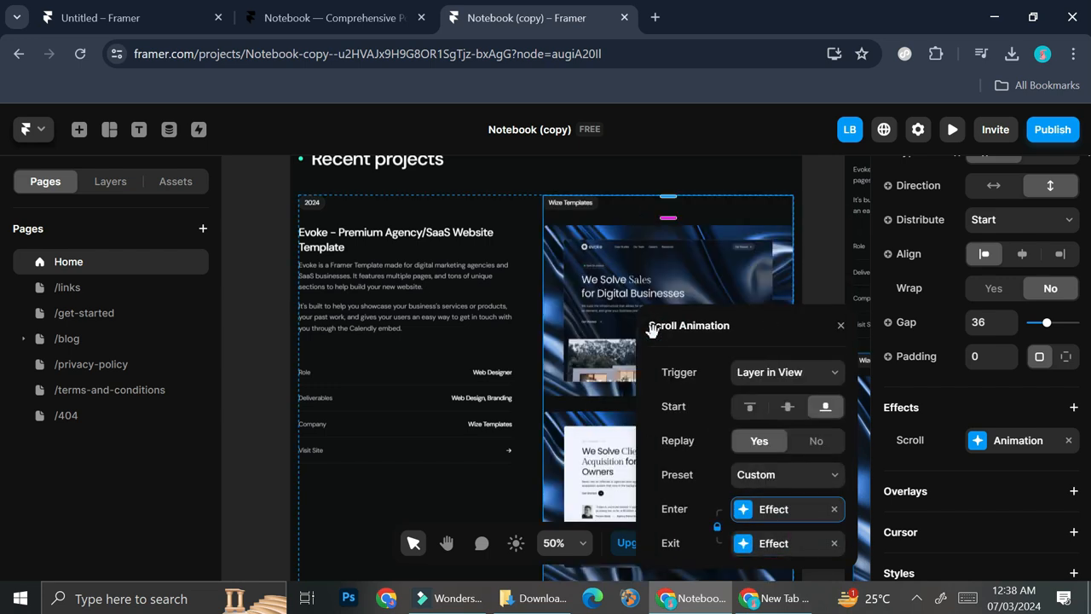
left_click(777, 170)
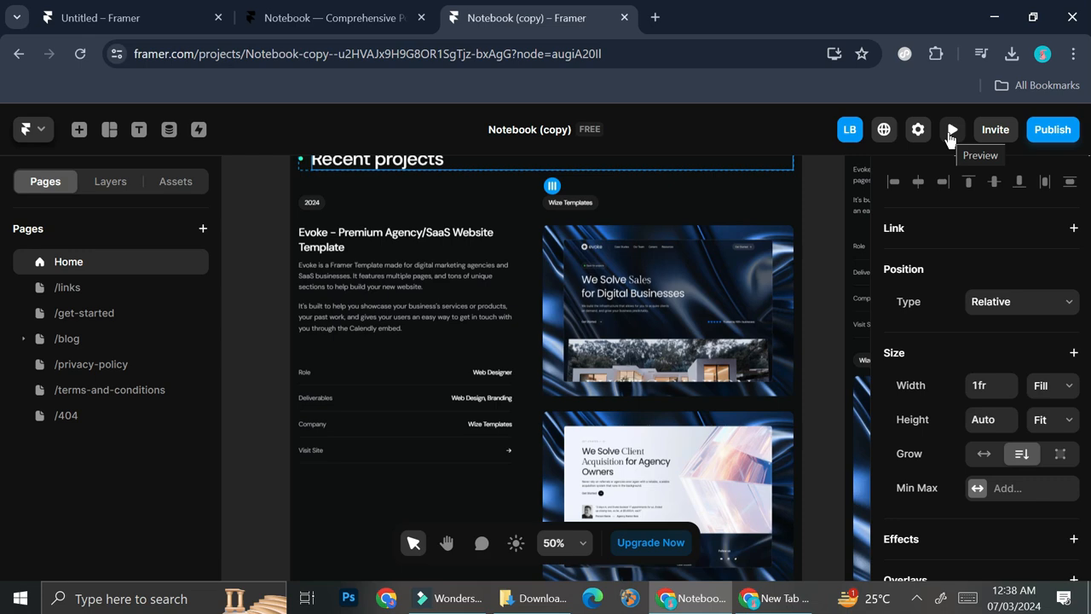
Preview the desktop page from the hero section down to the testimonials to check the image column's scroll animation
left_click(950, 132)
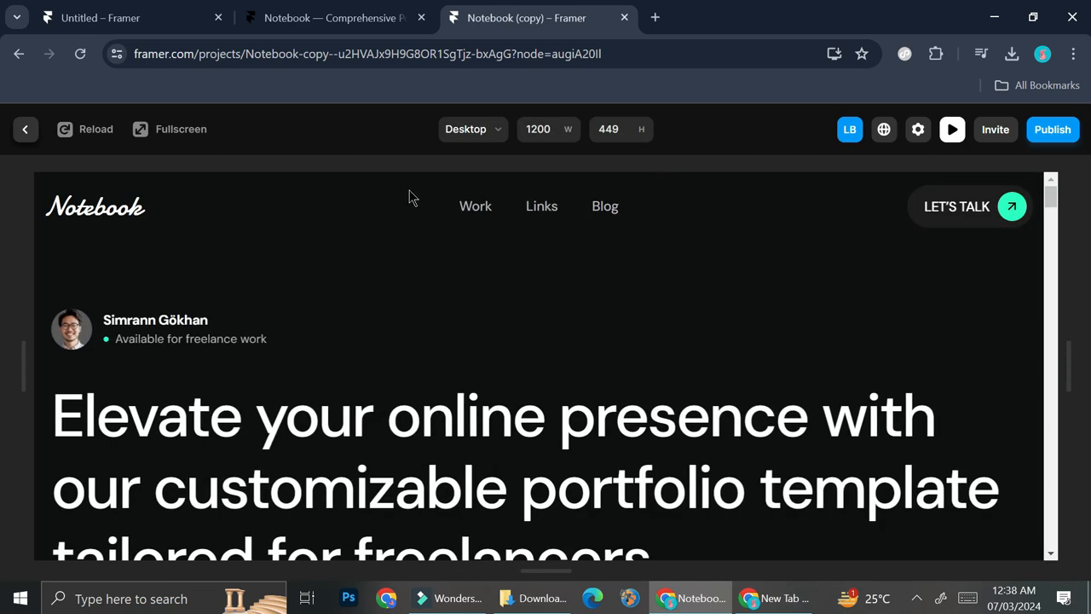
scroll(409, 191, "down", 1)
scroll(414, 214, "up", 1)
scroll(424, 269, "down", 2)
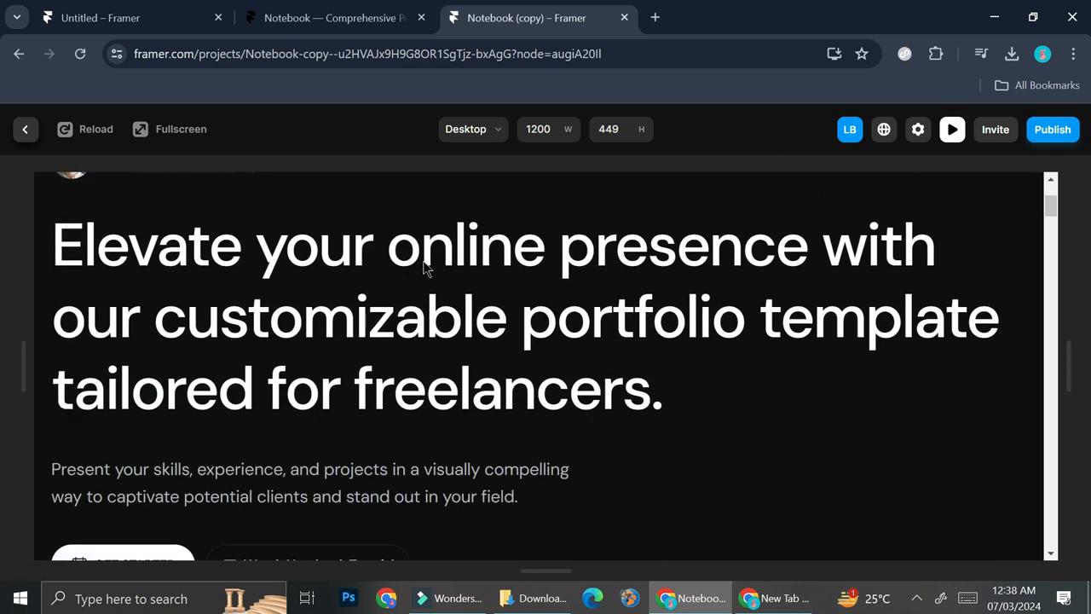
scroll(414, 219, "up", 2)
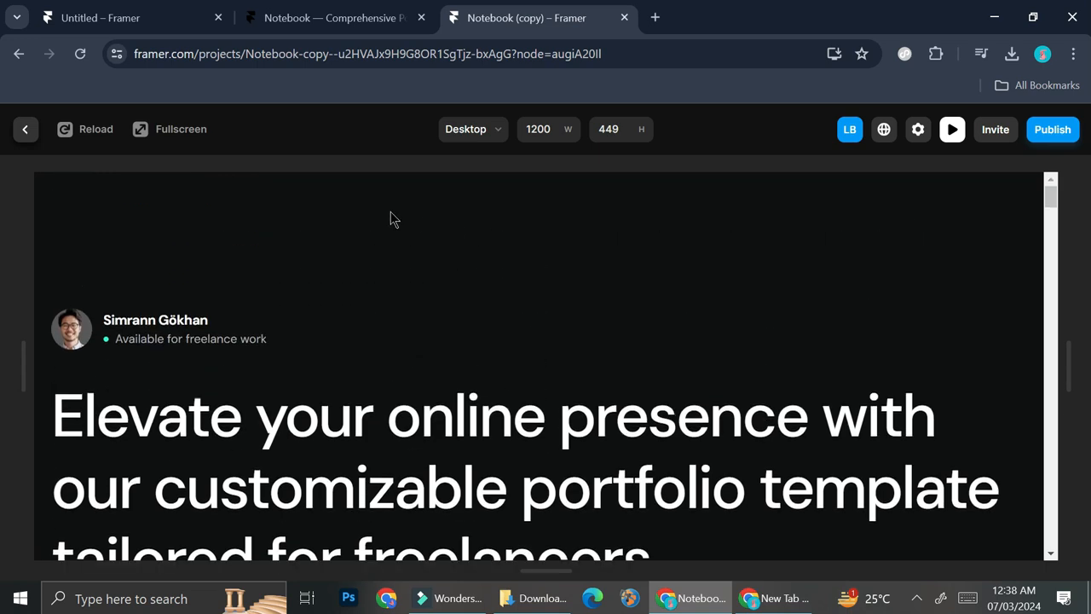
scroll(588, 349, "down", 5)
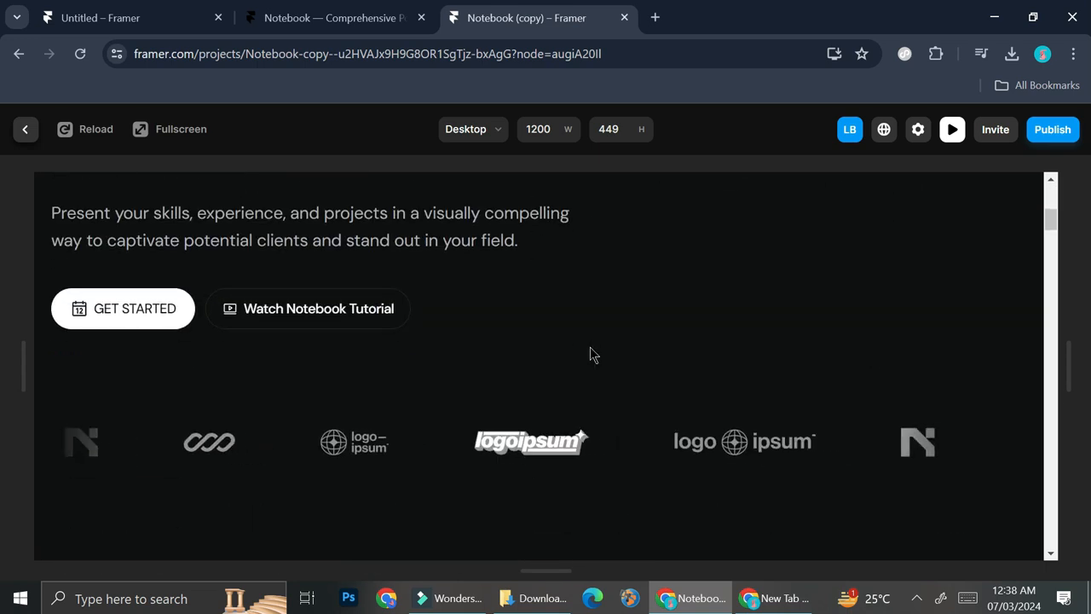
scroll(593, 354, "down", 3)
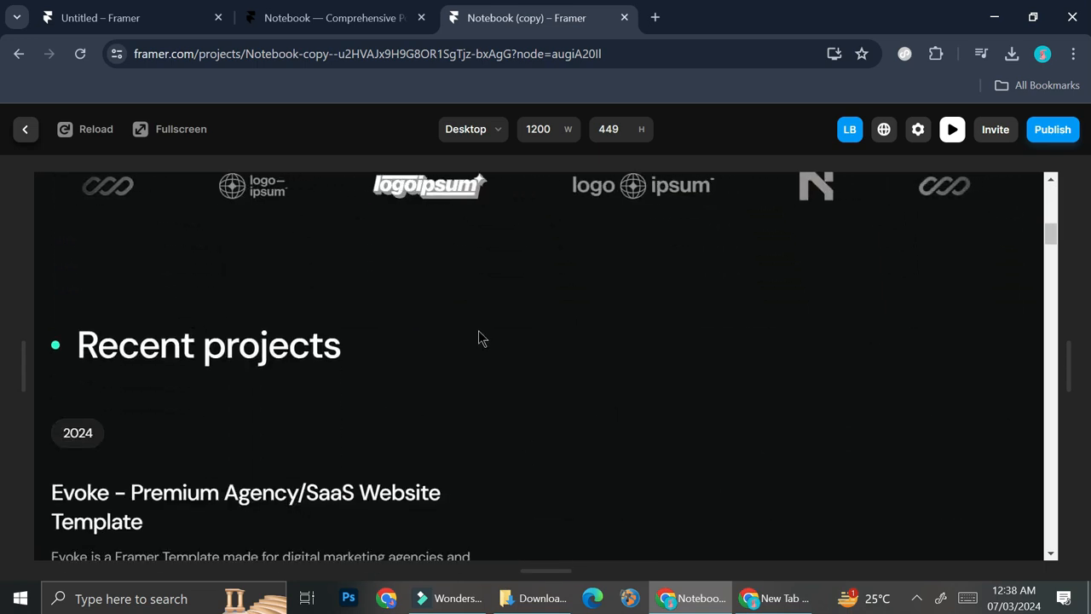
scroll(500, 333, "down", 2)
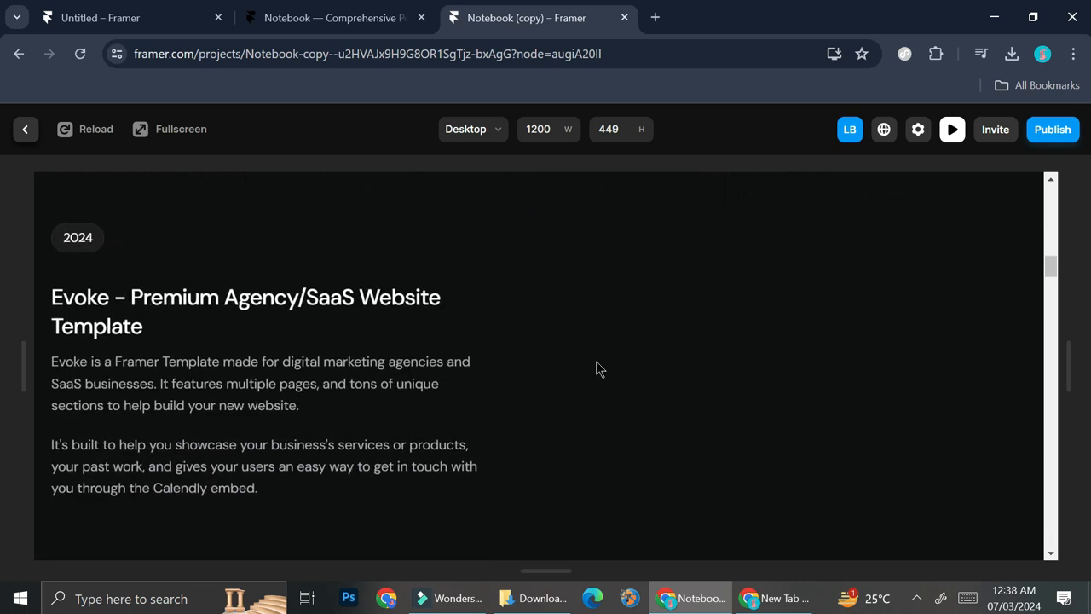
scroll(672, 362, "down", 1)
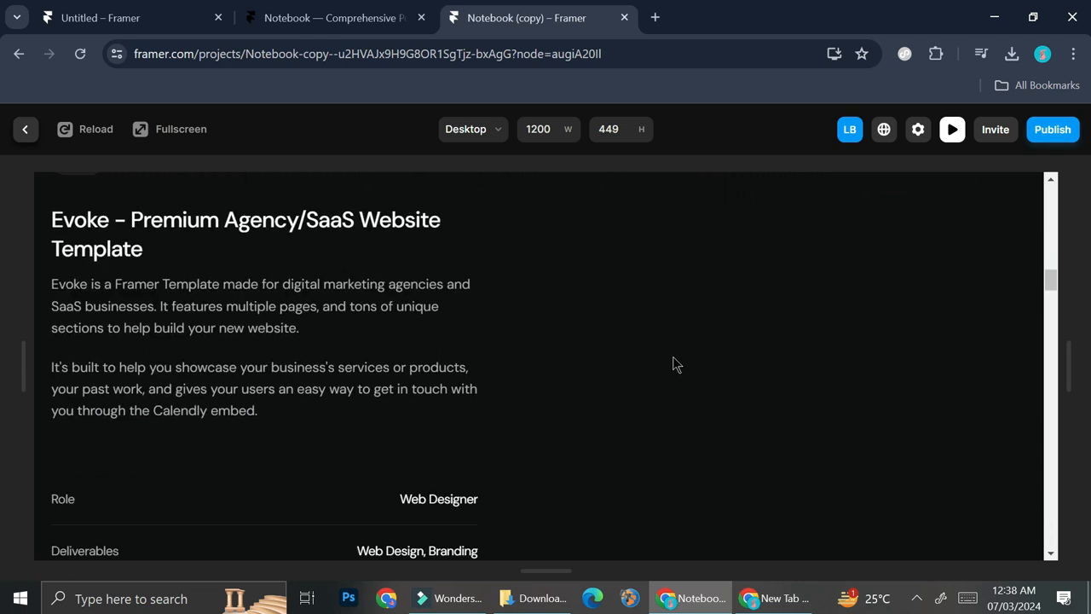
scroll(672, 365, "down", 5)
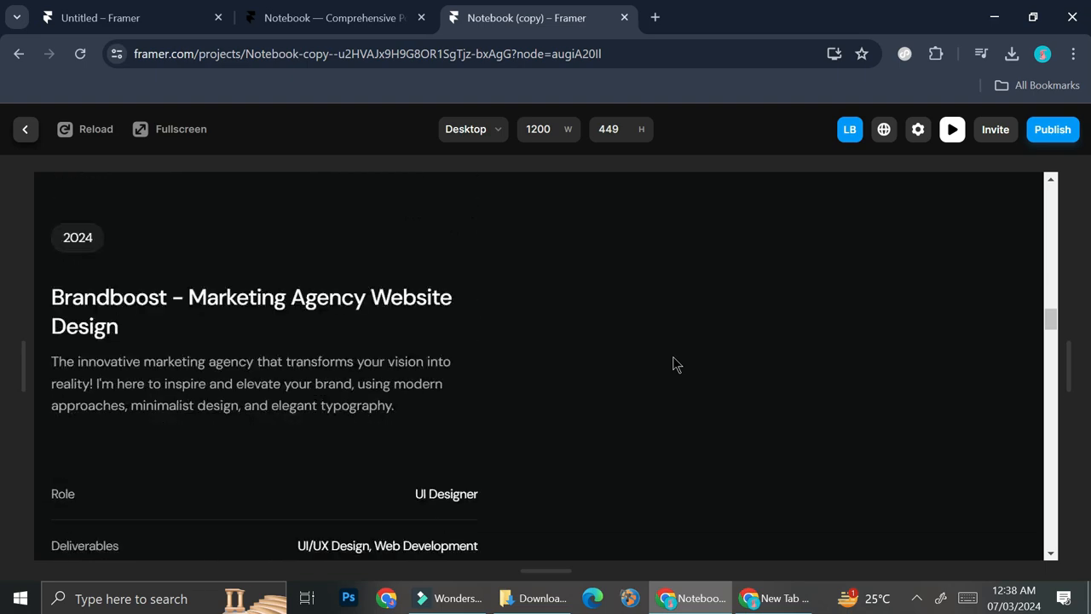
scroll(673, 364, "down", 8)
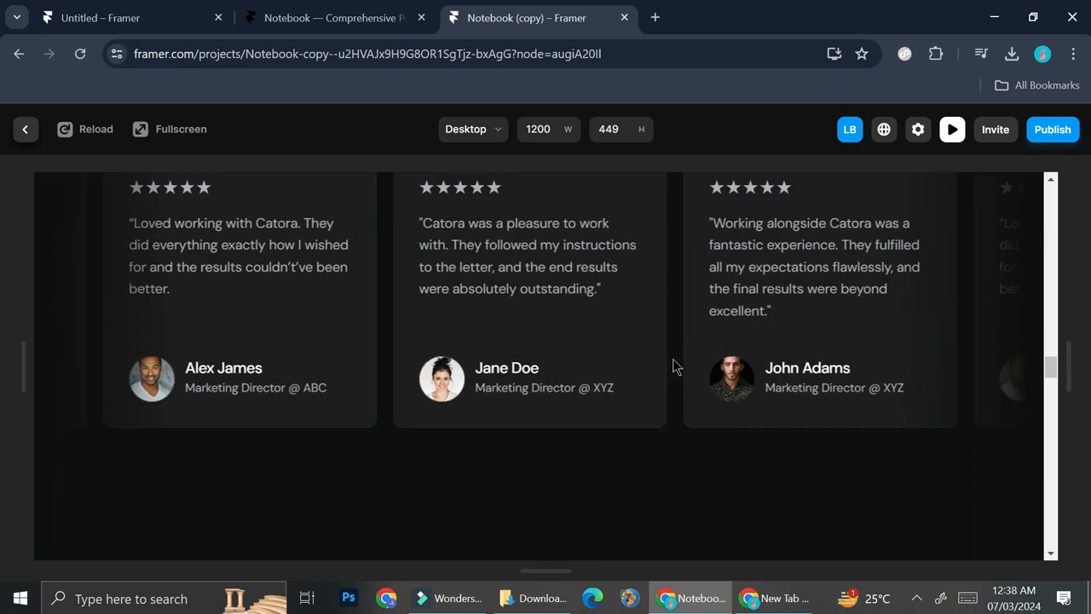
scroll(672, 365, "up", 12)
Recheck the logo strip and Recent projects animations in the preview, and return to the editor
scroll(681, 328, "down", 6)
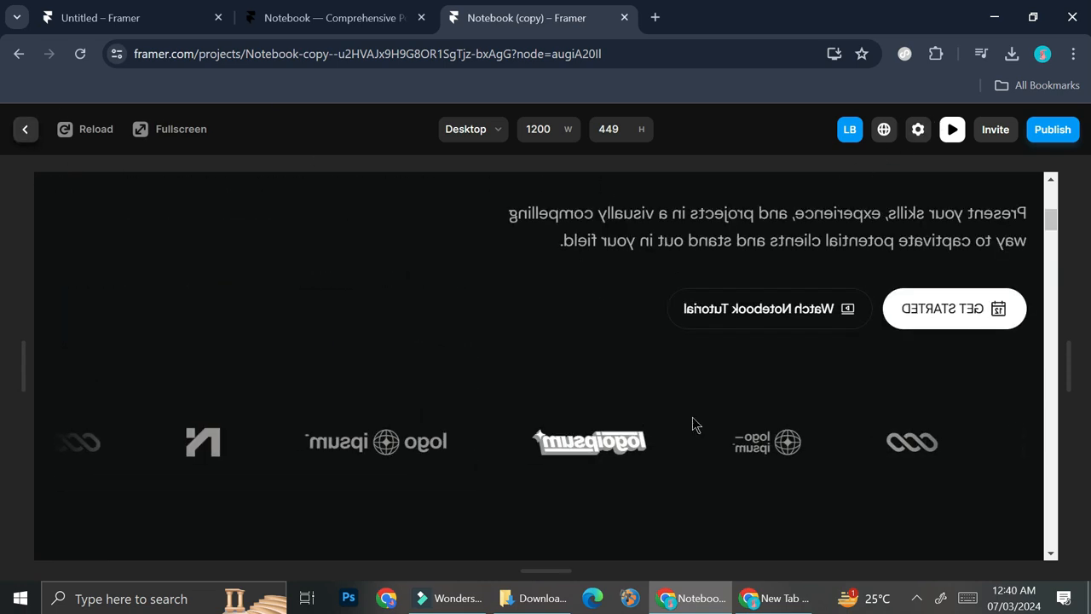
scroll(693, 418, "down", 3)
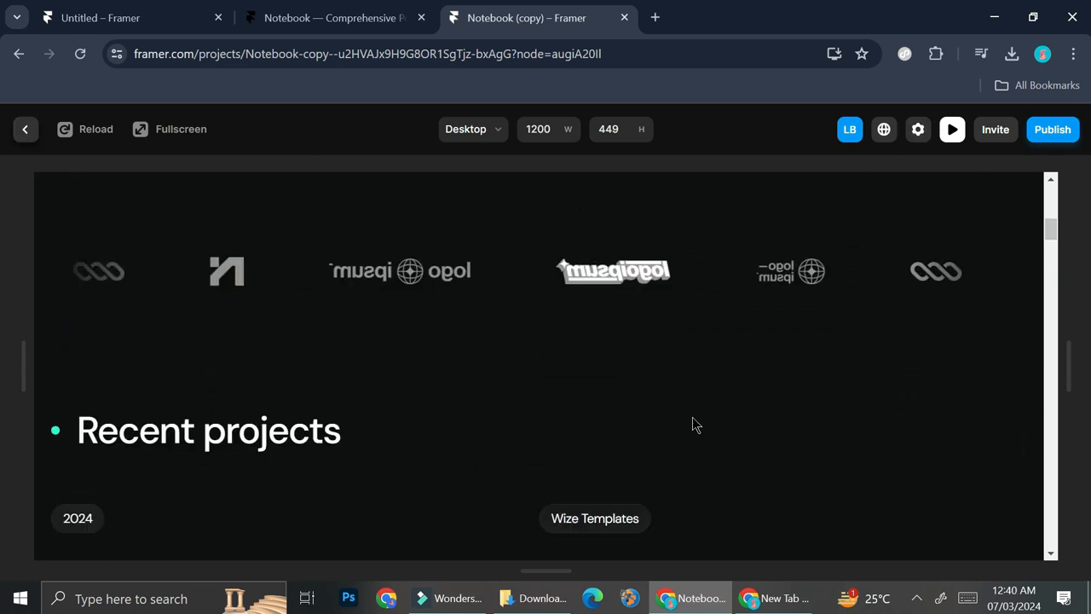
scroll(693, 425, "down", 3)
scroll(691, 421, "up", 4)
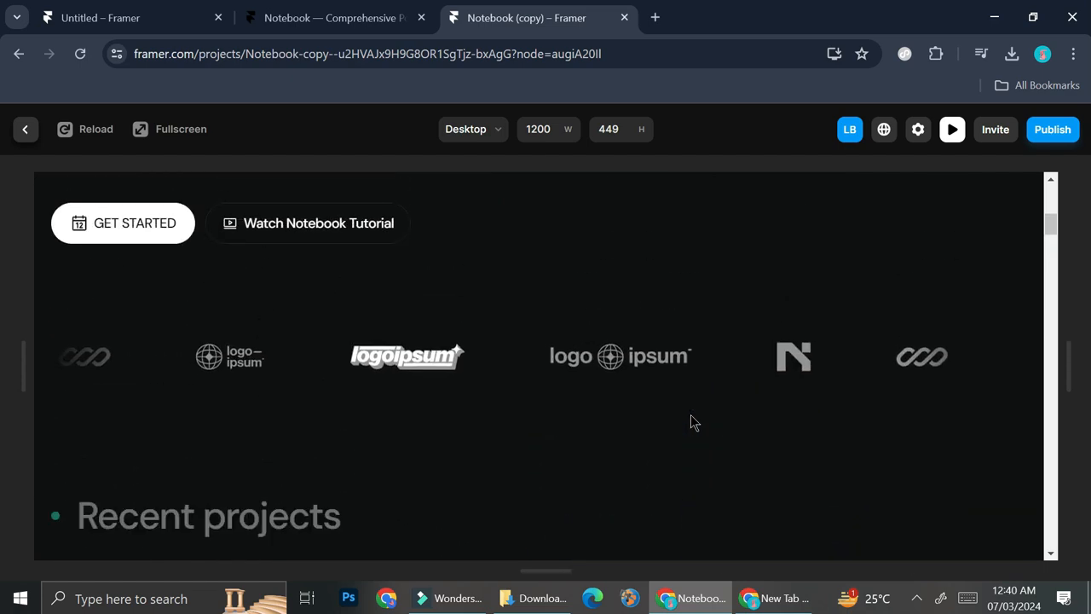
scroll(691, 421, "down", 1)
scroll(692, 422, "down", 2)
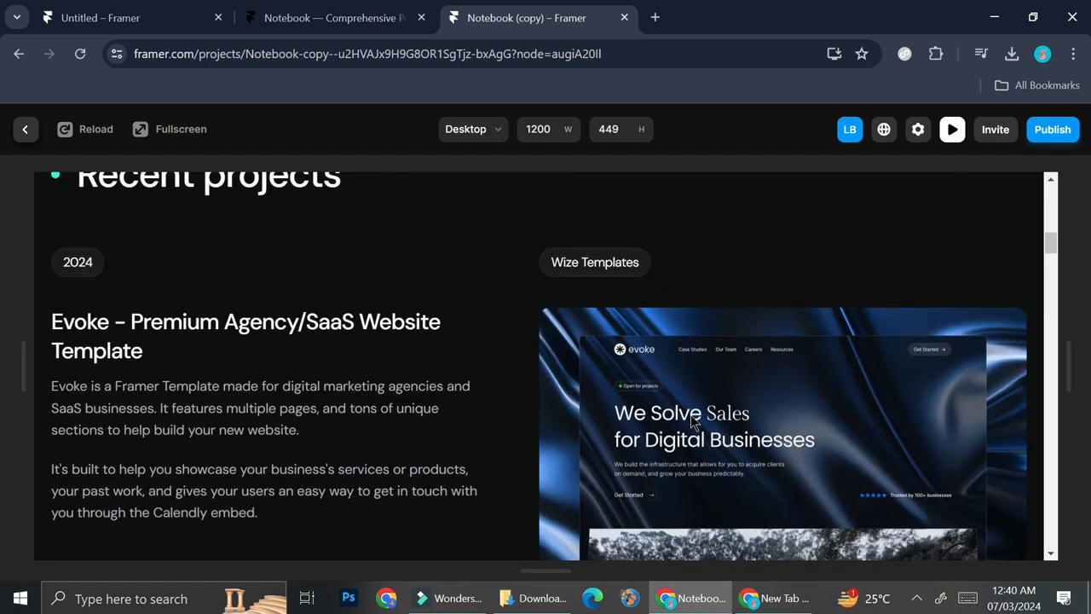
scroll(548, 325, "down", 5)
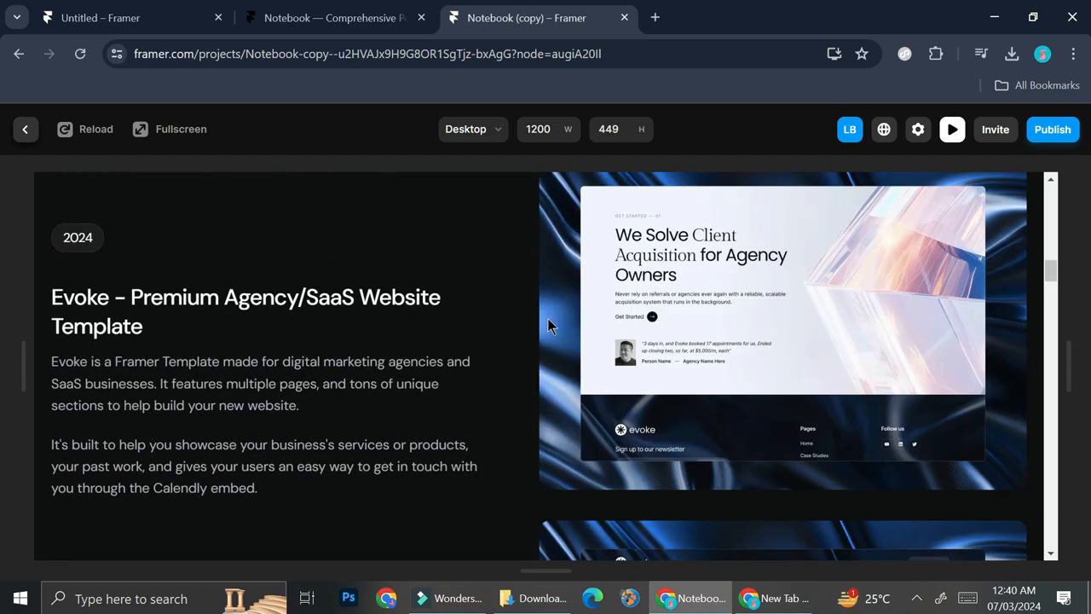
left_click(26, 131)
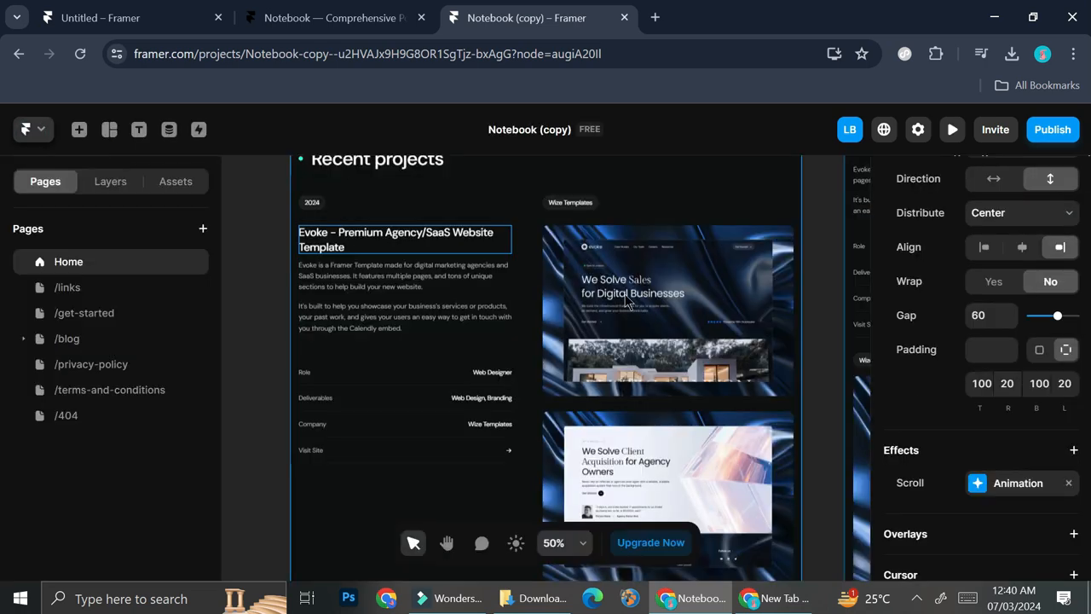
Set the spring transition delay of the Recent projects section's Fade In scroll animation to 1.5 s
left_click(1022, 494)
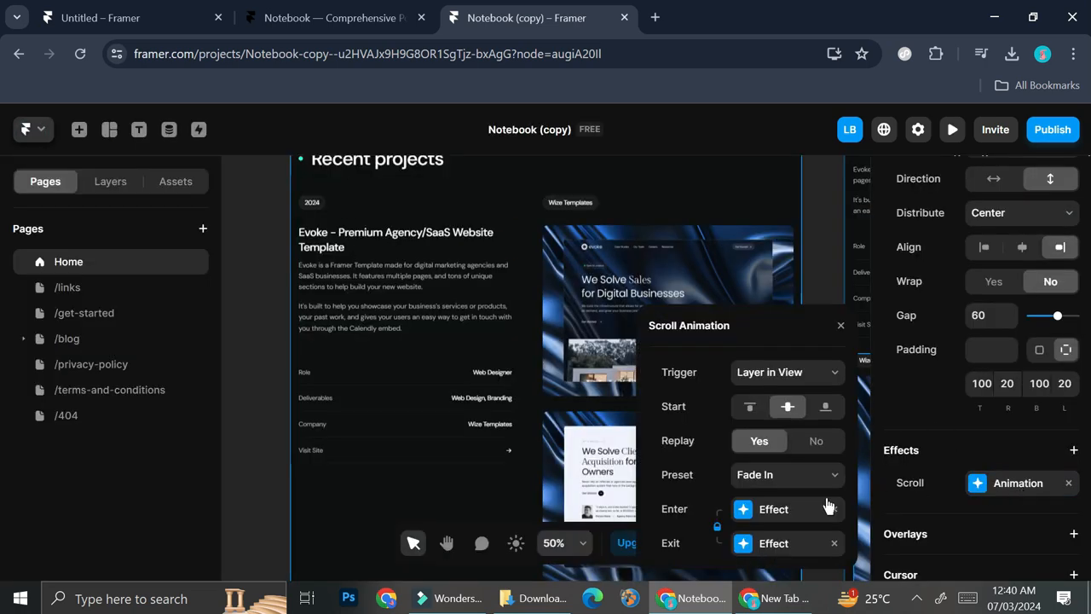
left_click(789, 511)
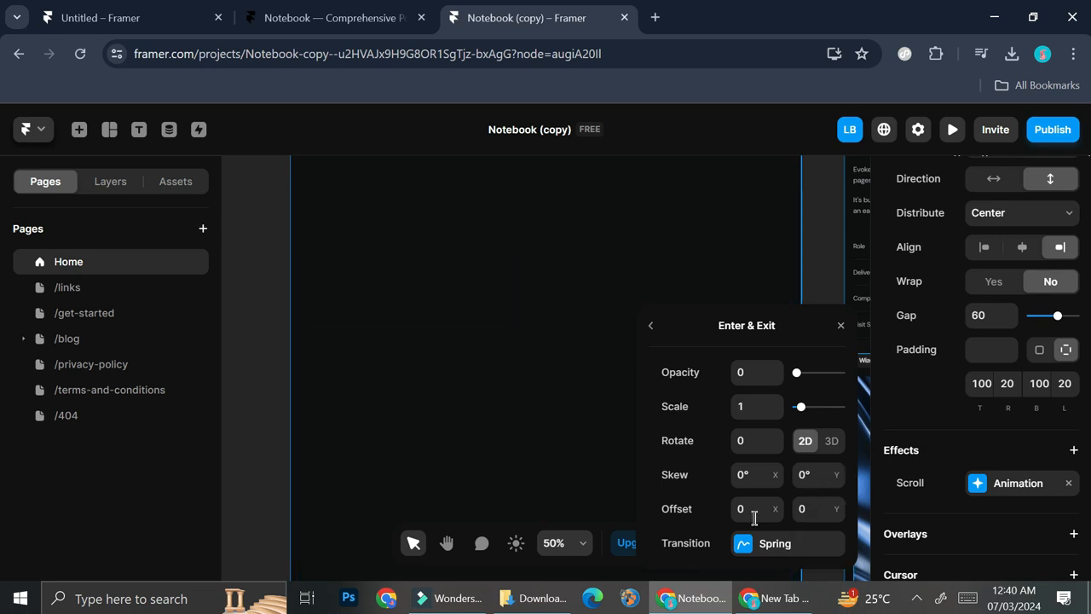
left_click(770, 543)
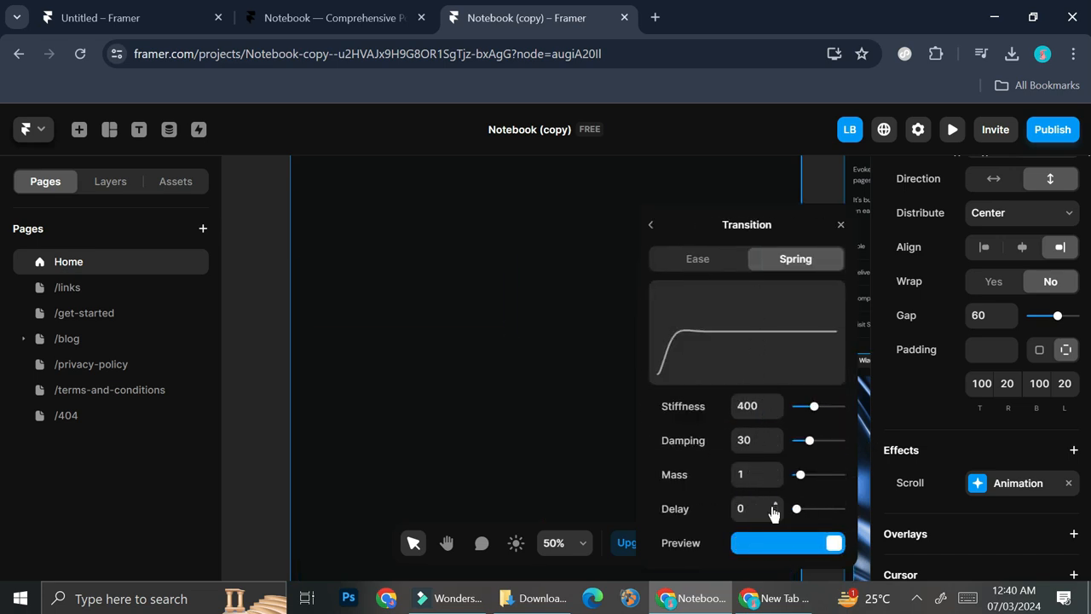
left_click(774, 505)
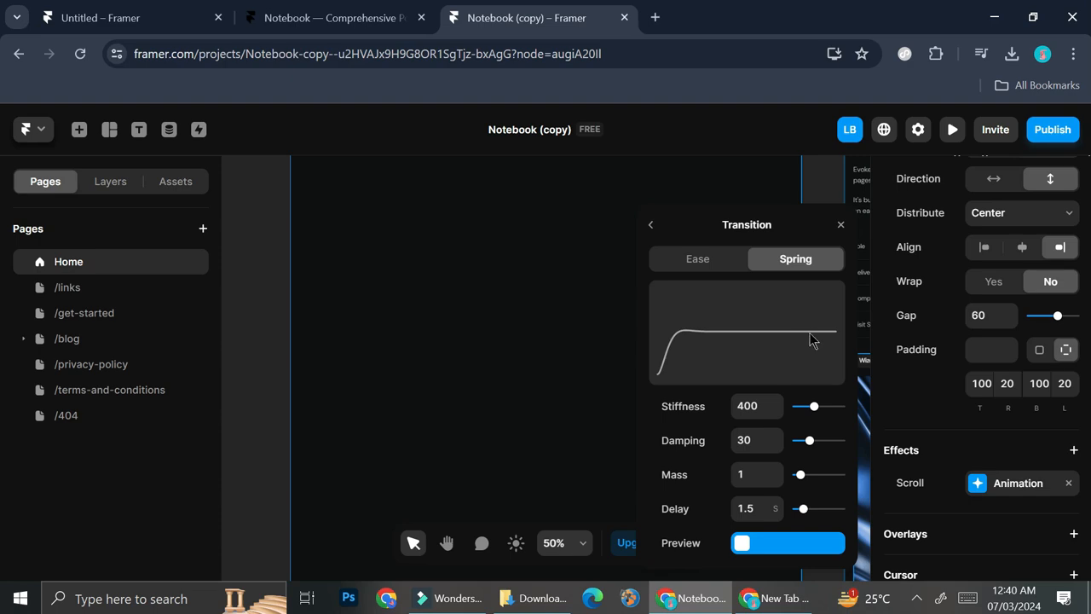
left_click(841, 225)
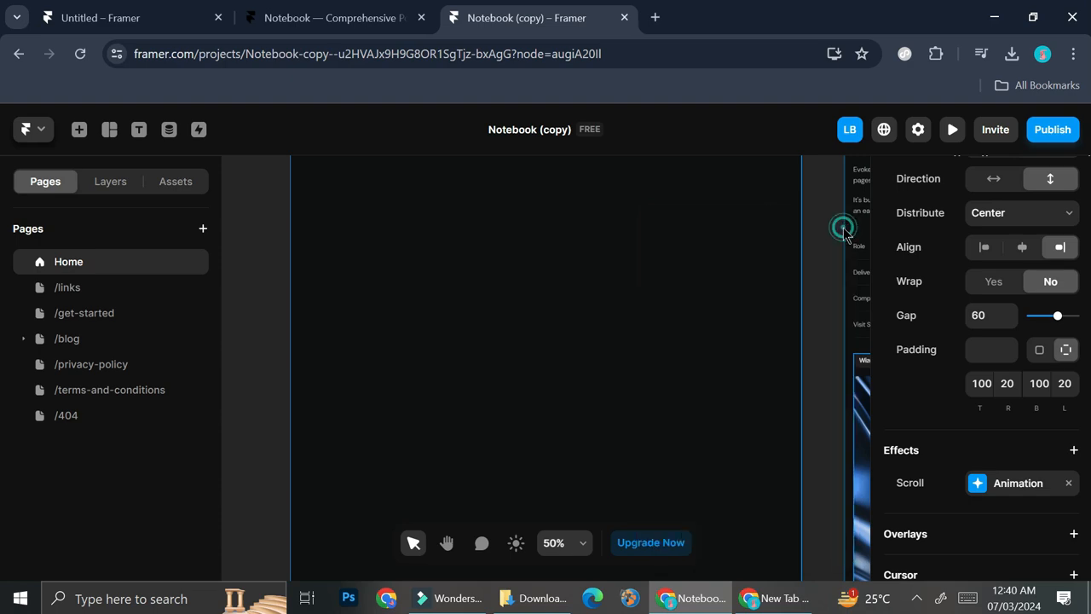
Preview the page with the delayed Recent projects animation, scrolling back and forth and down to the testimonials
left_click(952, 128)
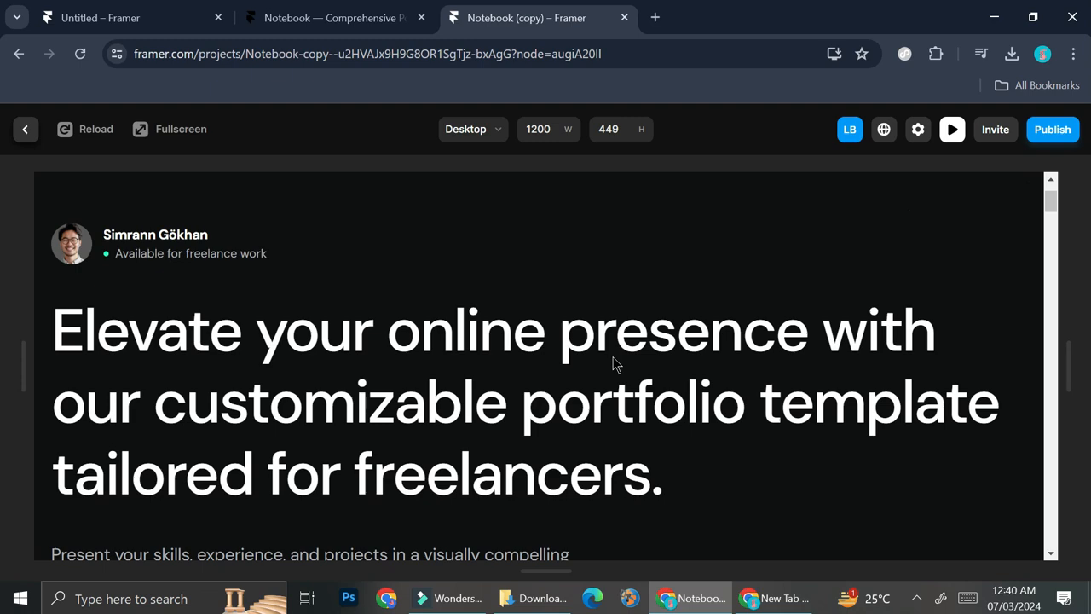
scroll(614, 356, "down", 10)
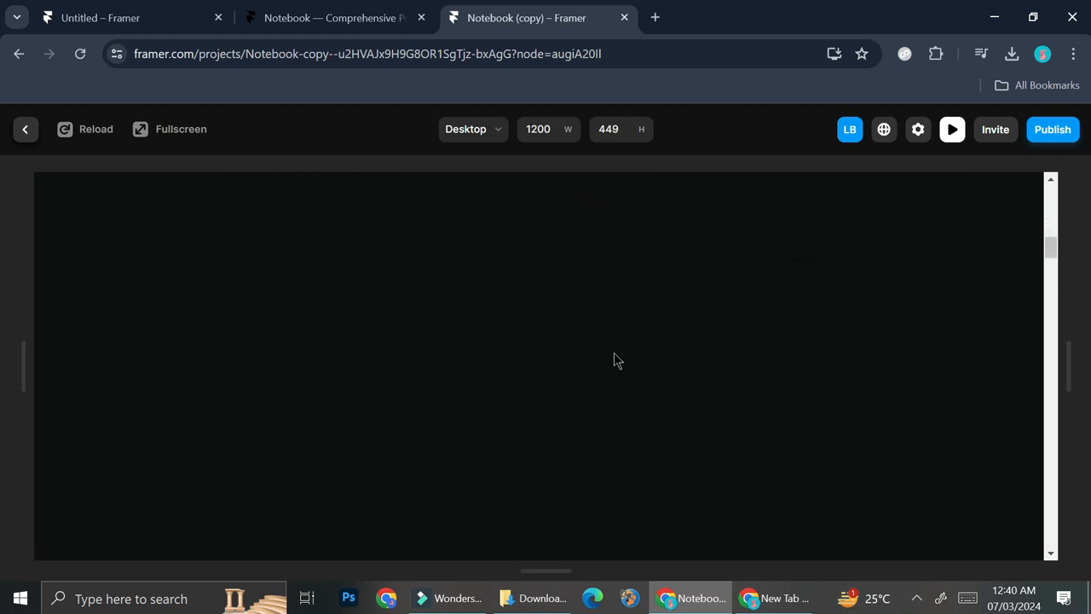
scroll(614, 352, "down", 5)
scroll(614, 348, "up", 2)
scroll(615, 348, "up", 5)
scroll(614, 348, "down", 3)
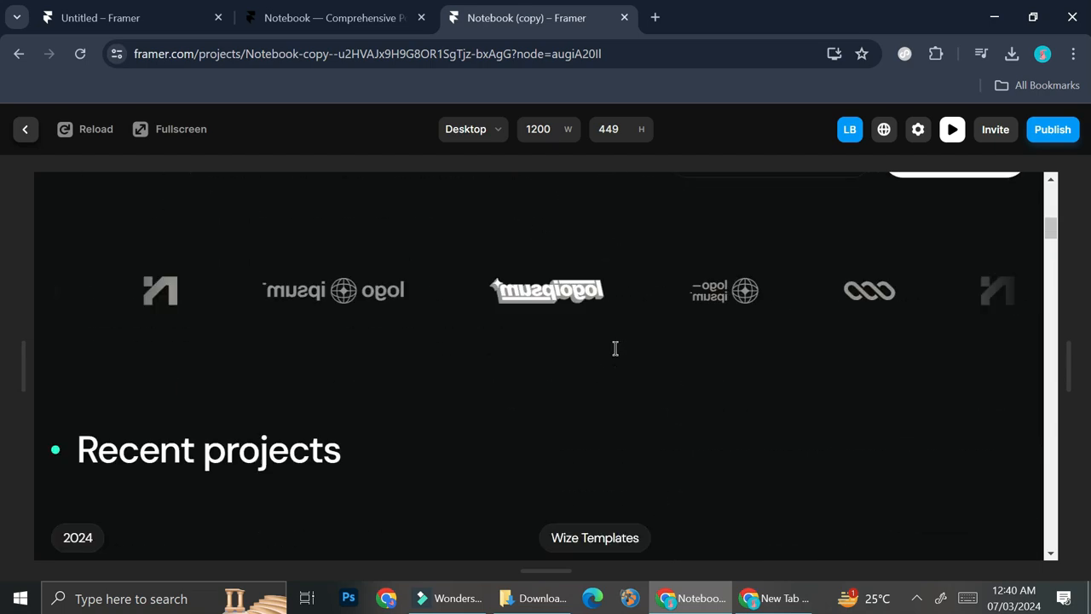
scroll(615, 349, "down", 3)
scroll(618, 344, "down", 3)
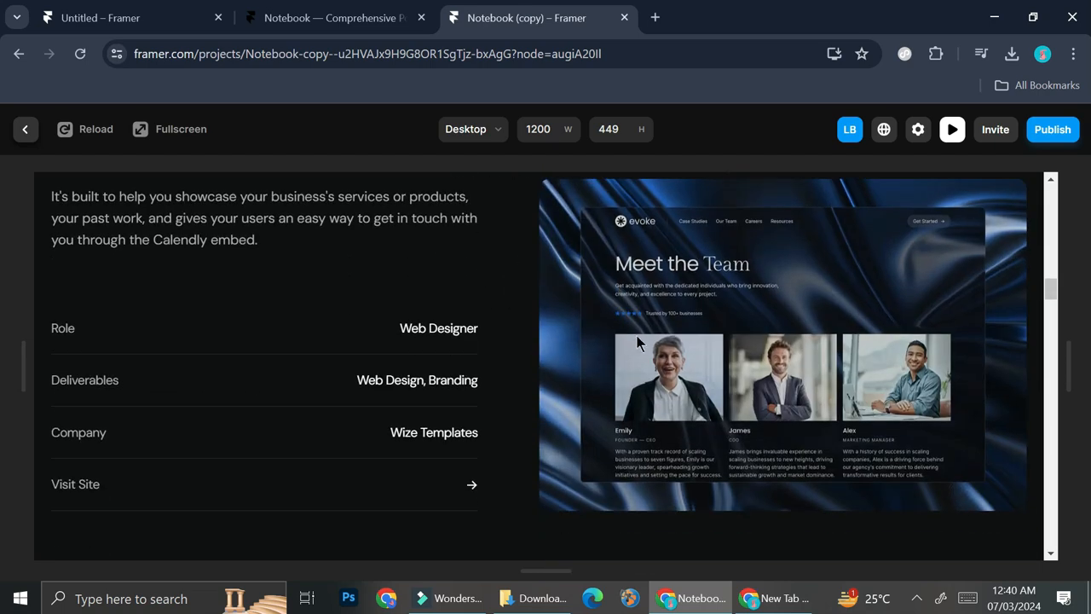
scroll(637, 335, "up", 15)
scroll(638, 336, "down", 10)
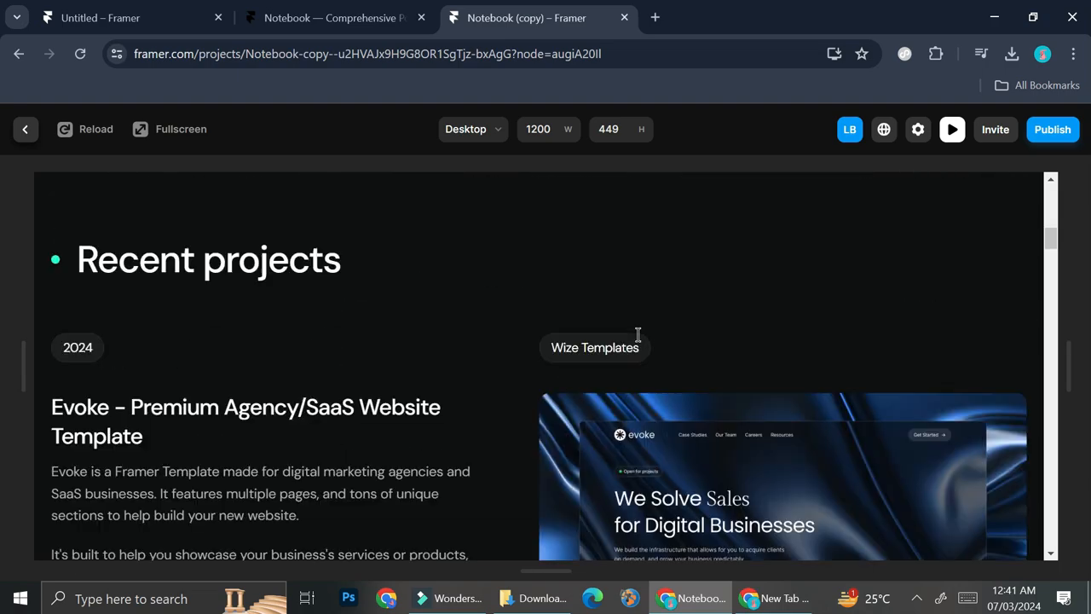
scroll(641, 343, "down", 3)
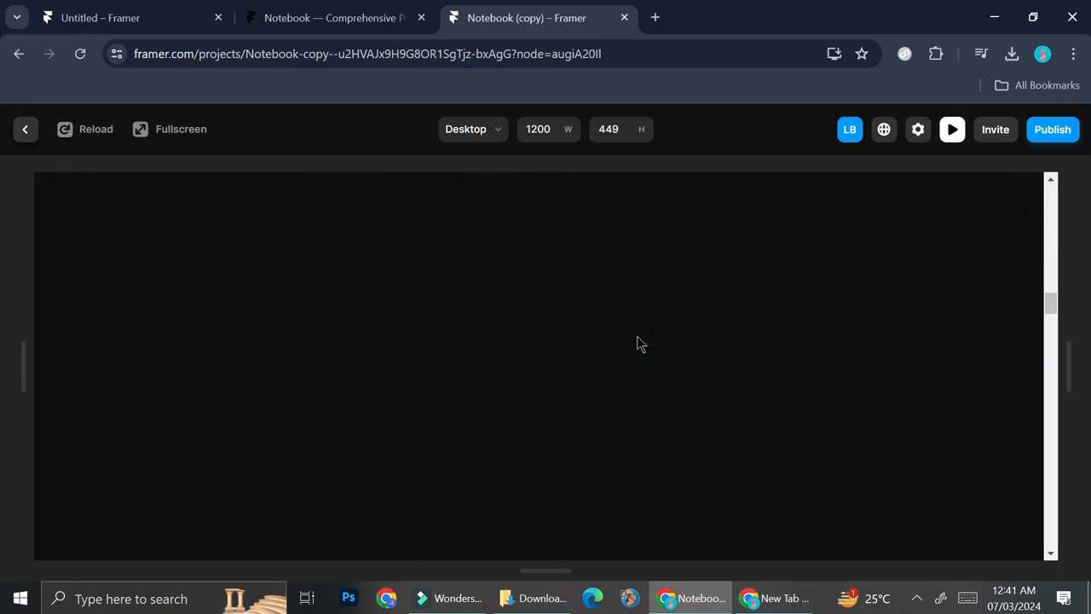
scroll(641, 343, "down", 8)
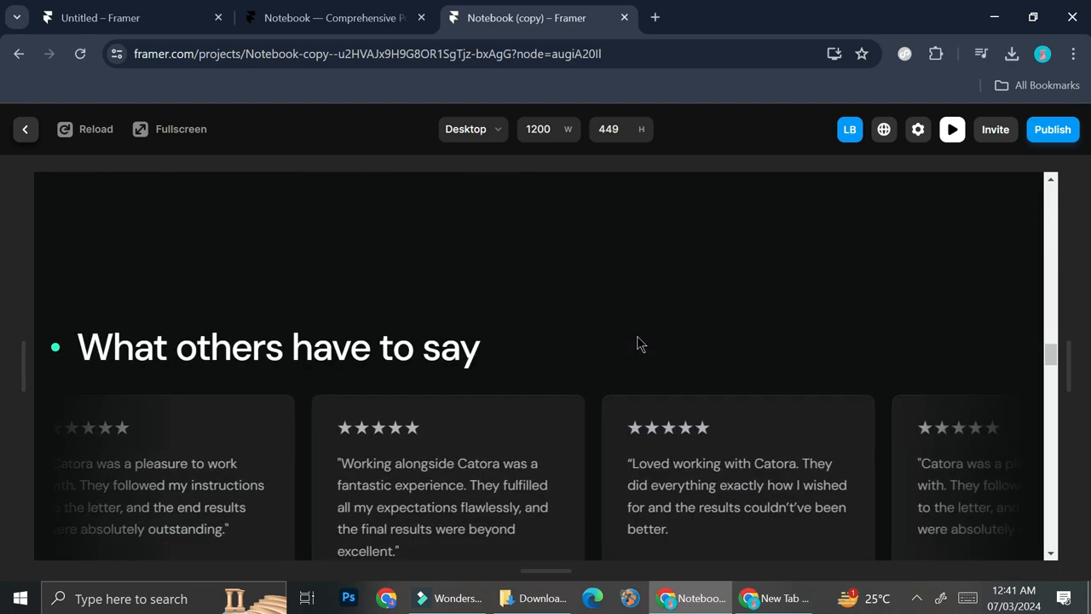
Preview the page down to the About section, and go back to the testimonials section in the editor
scroll(641, 344, "down", 3)
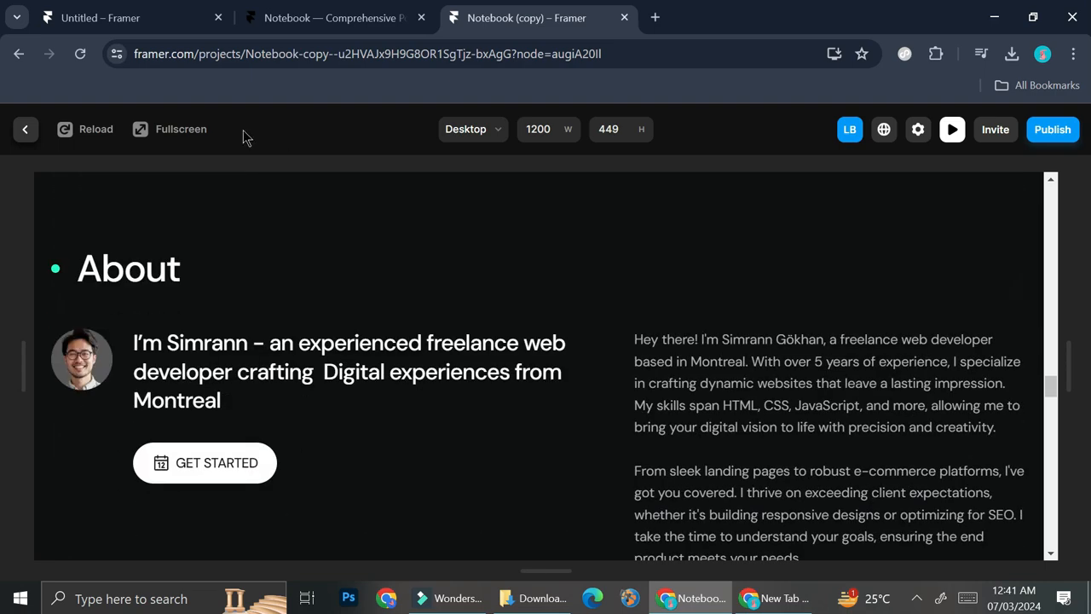
left_click(25, 128)
scroll(595, 317, "down", 5)
scroll(595, 317, "down", 6)
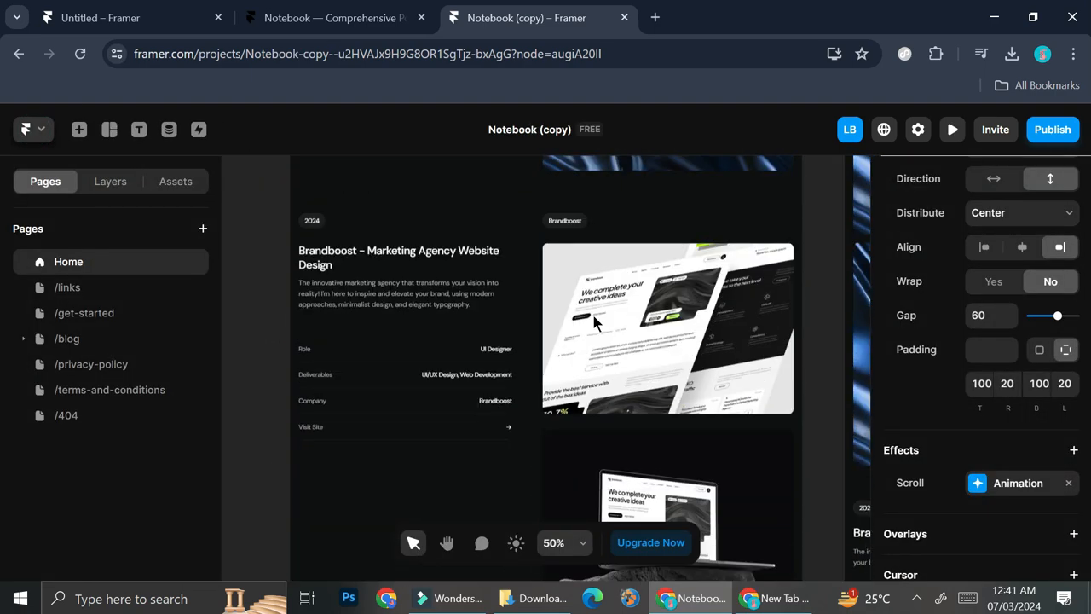
left_click(432, 303)
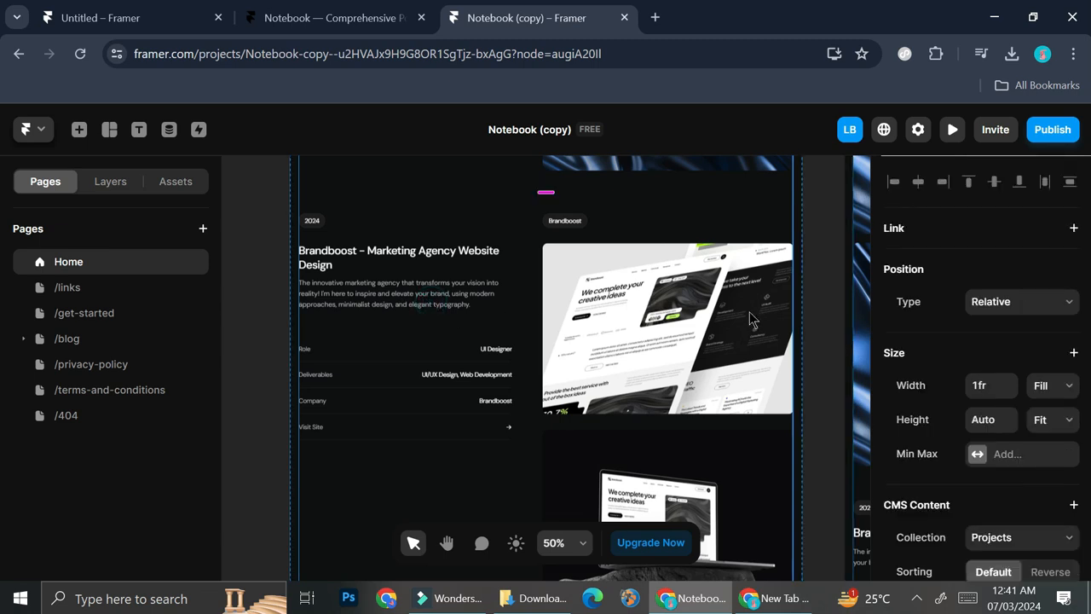
scroll(451, 385, "down", 5)
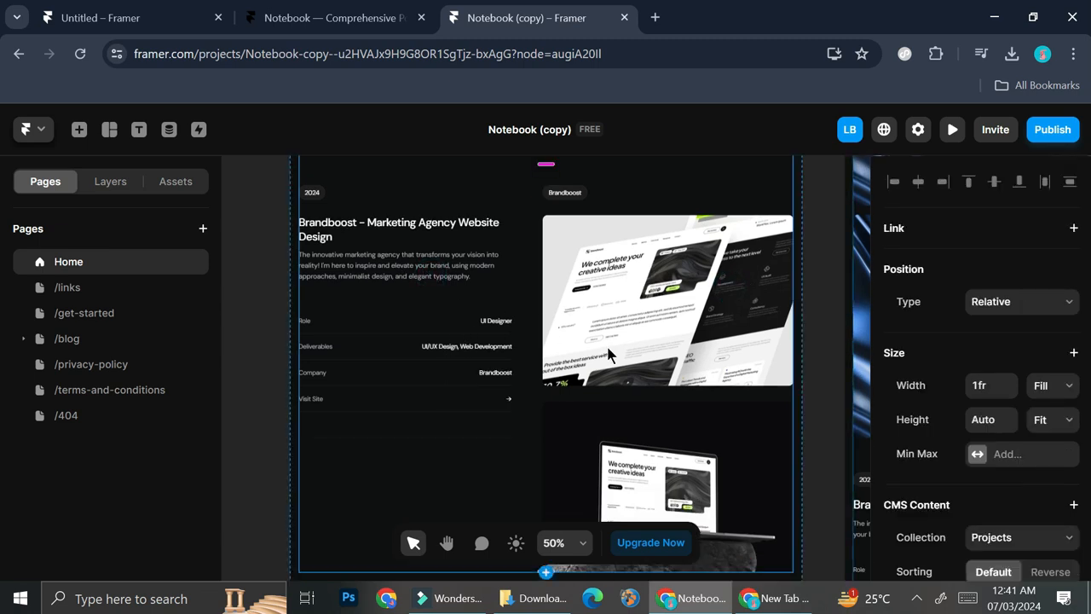
scroll(617, 350, "down", 1)
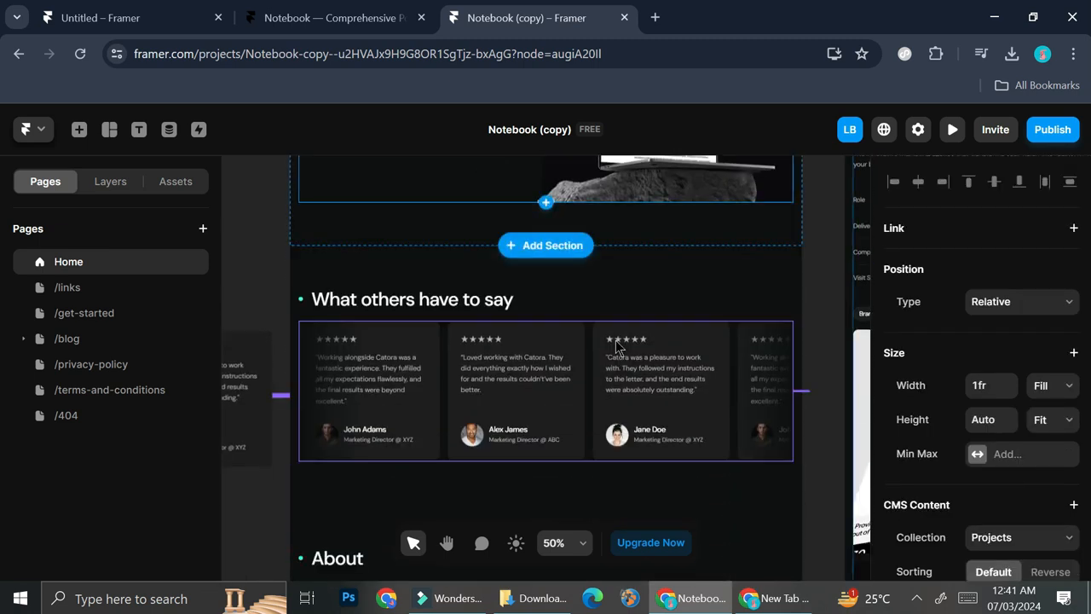
Add a Press effect to the "What others have to say" heading
left_click(388, 379)
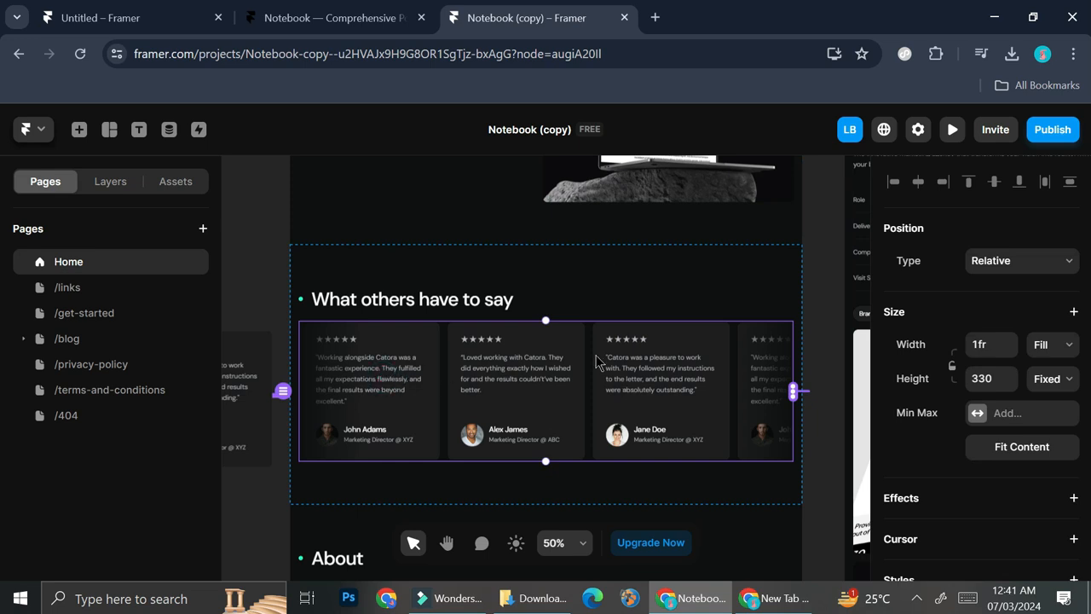
left_click(477, 296)
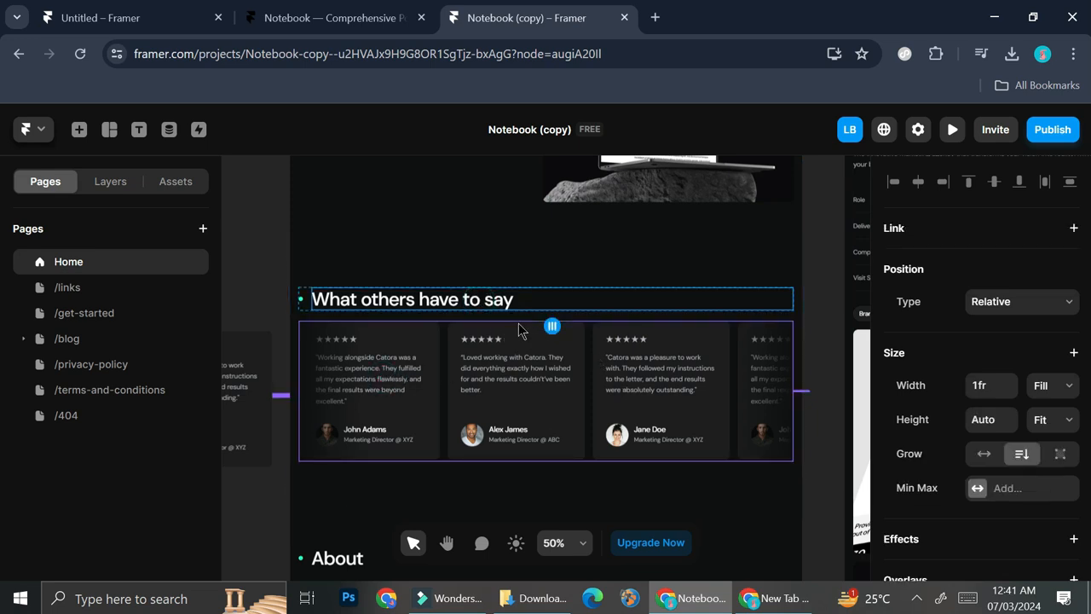
scroll(1009, 328, "down", 3)
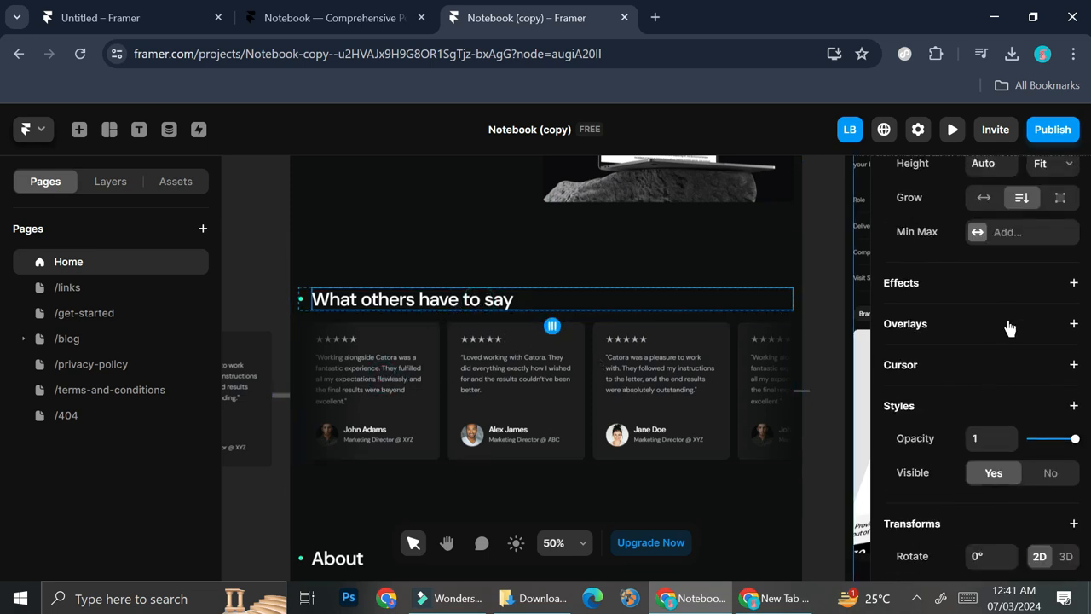
left_click(1012, 287)
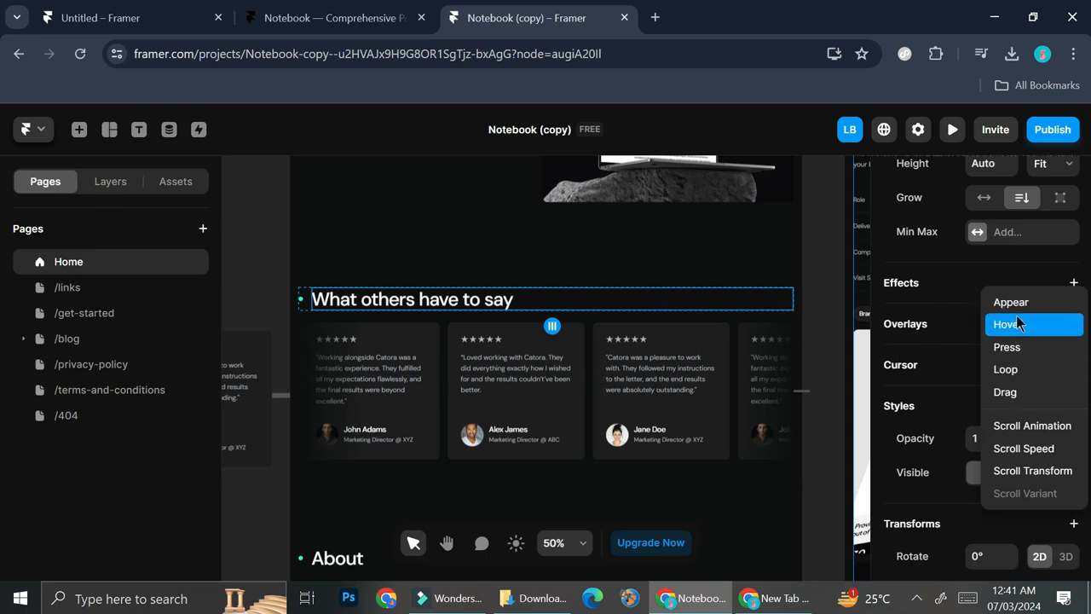
left_click(1017, 349)
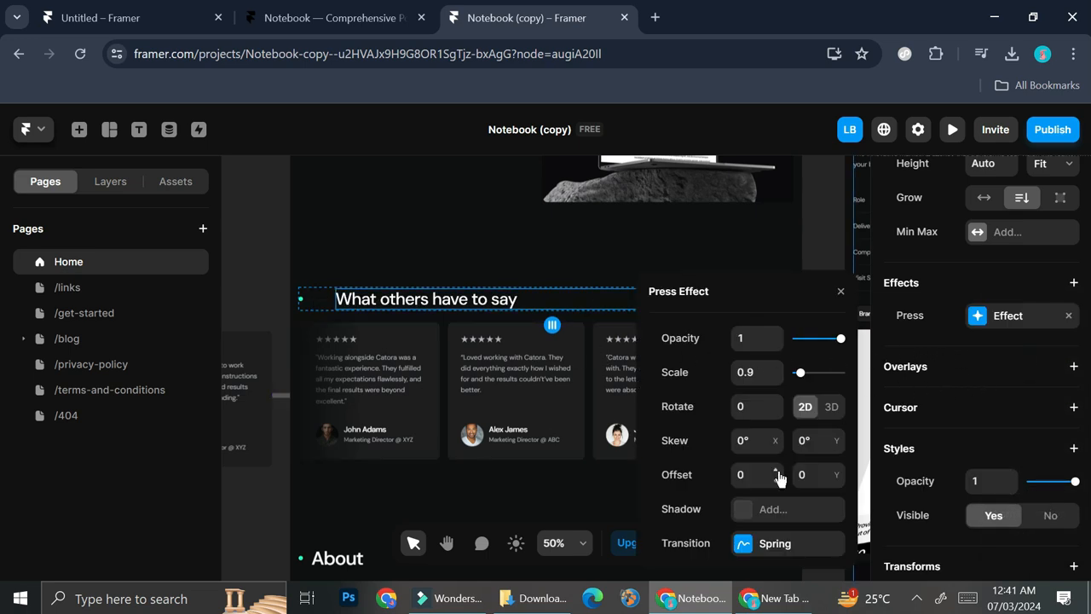
Increase the spring transition delay of the testimonials heading's Press effect
left_click(770, 542)
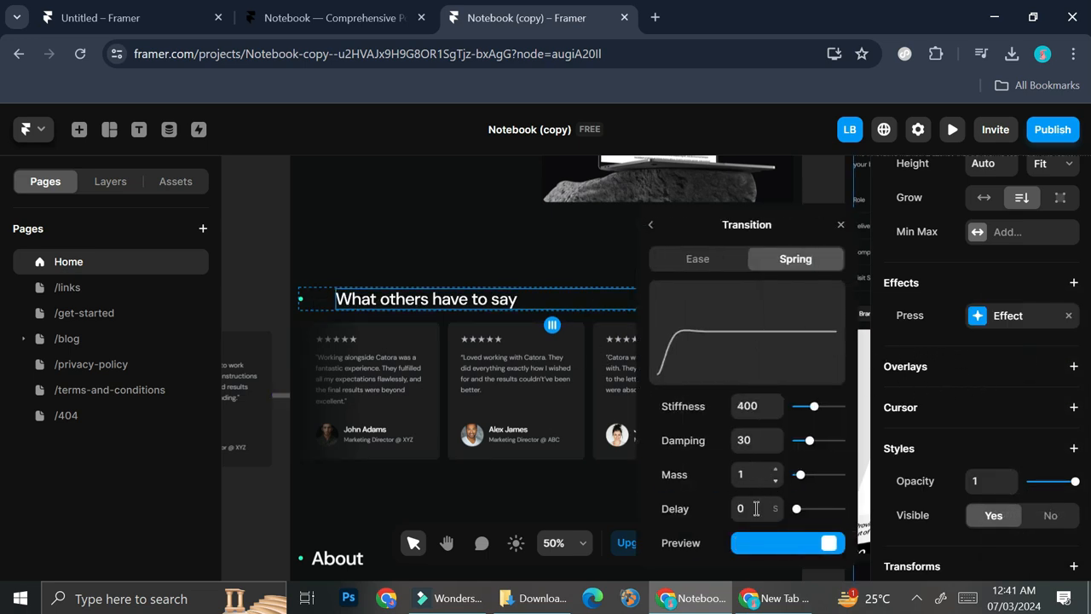
left_click(781, 504)
left_click(781, 503)
left_click(651, 225)
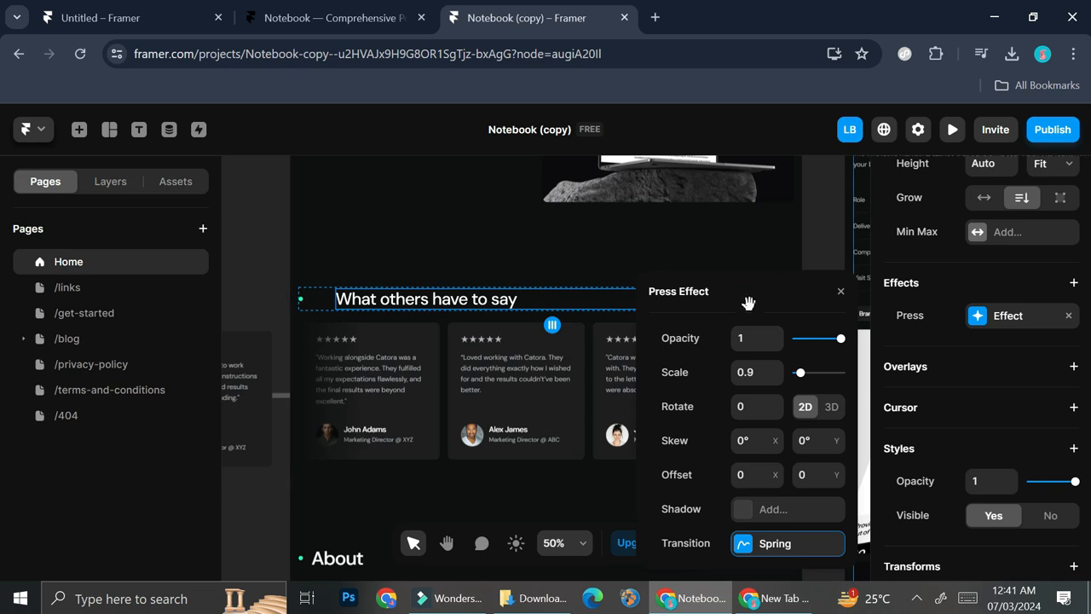
Add a Scroll Animation effect to the row of testimonial cards
left_click(484, 375)
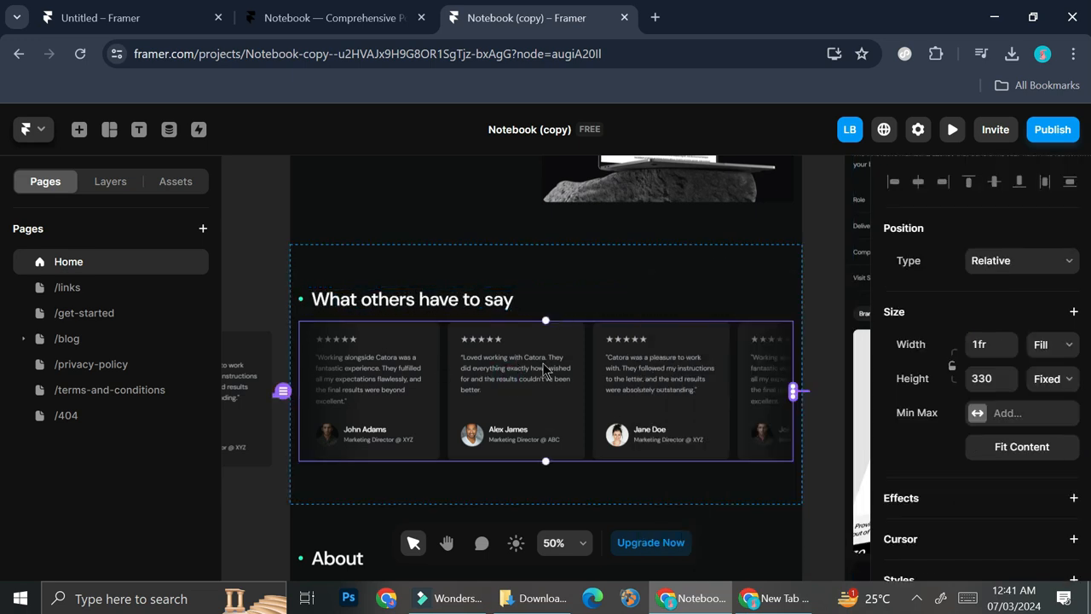
left_click(989, 499)
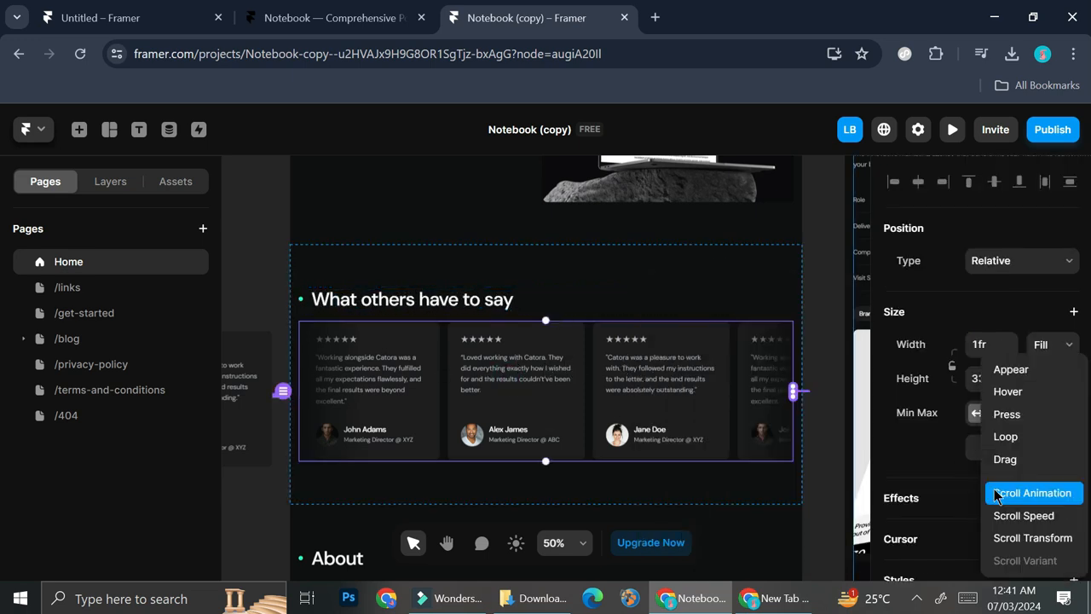
left_click(1031, 492)
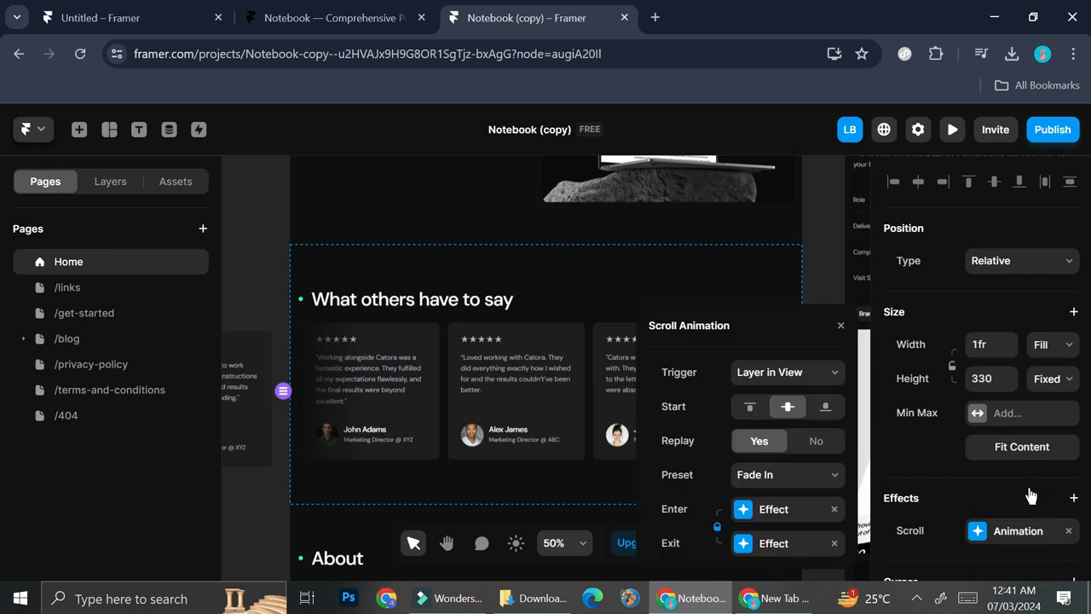
Set the enter effect transition of the testimonial cards' scroll animation to Ease with a 0.8 s delay
left_click(805, 512)
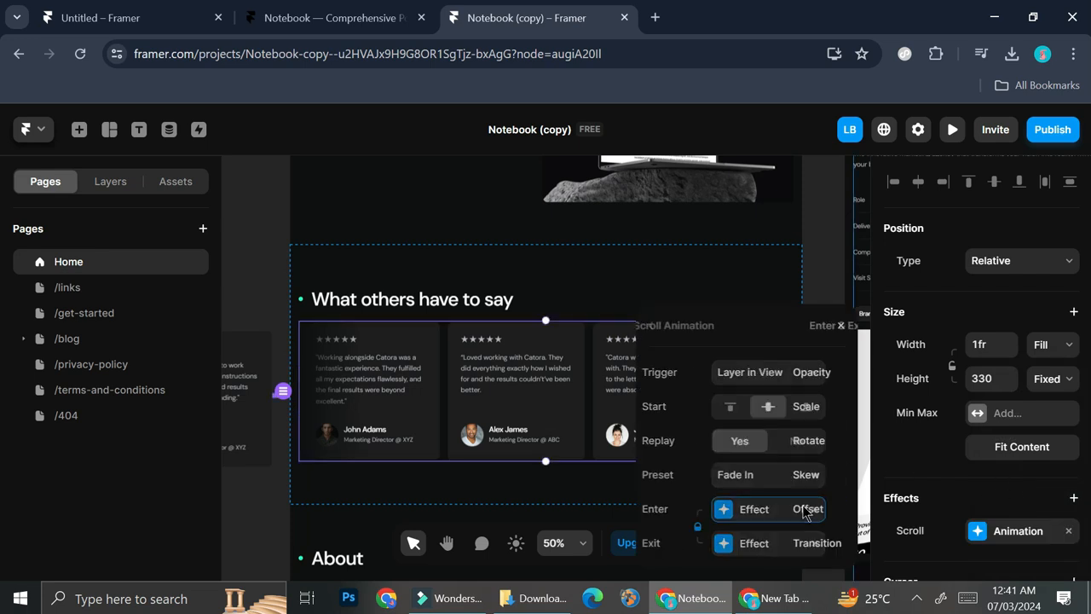
left_click(774, 543)
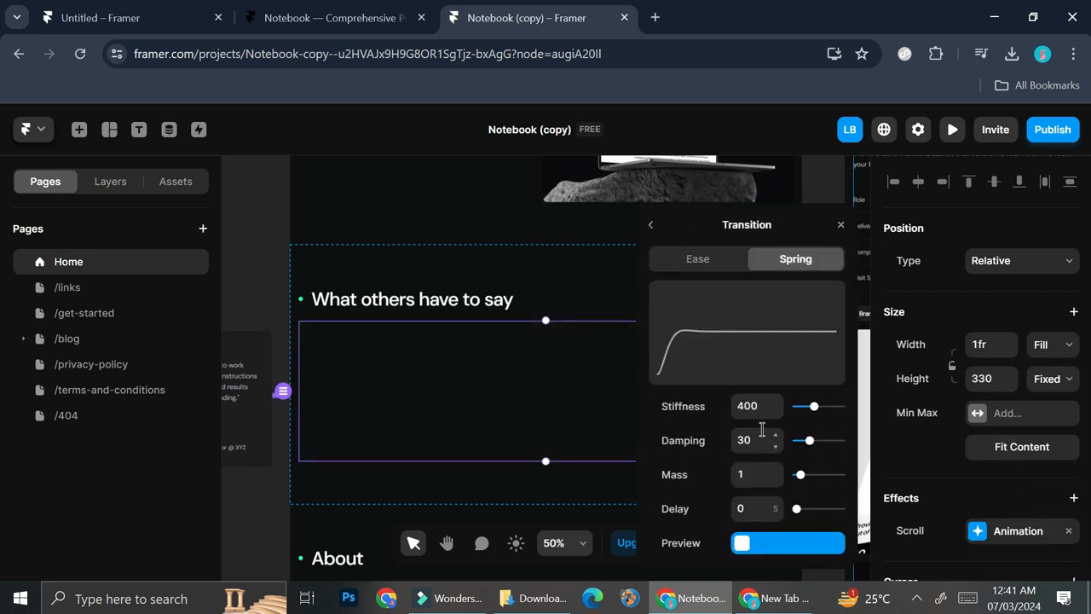
left_click(776, 505)
left_click(776, 504)
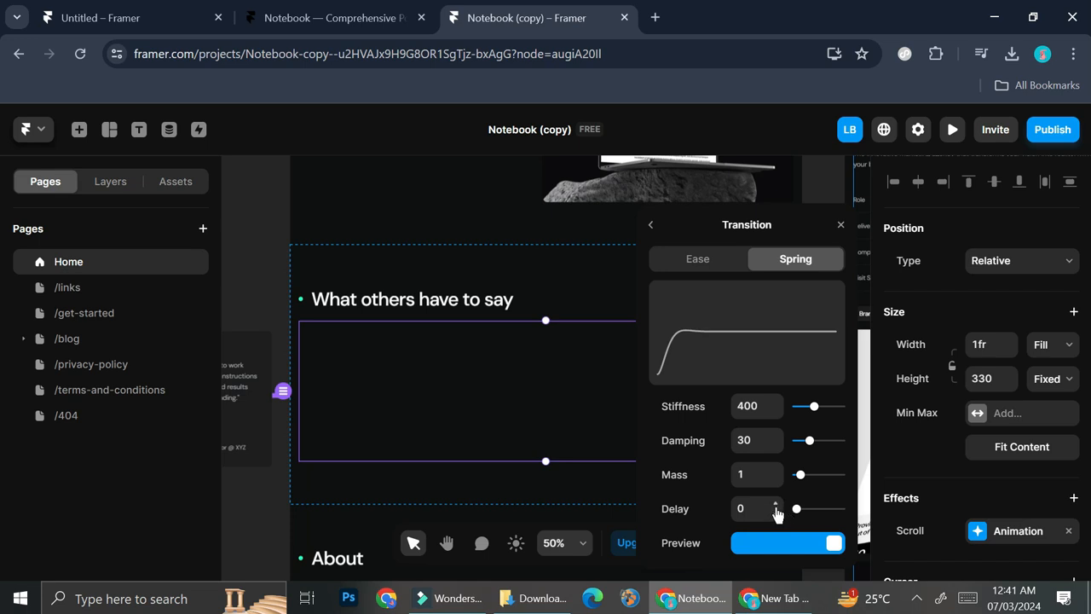
left_click(776, 504)
left_click(775, 505)
left_click(701, 258)
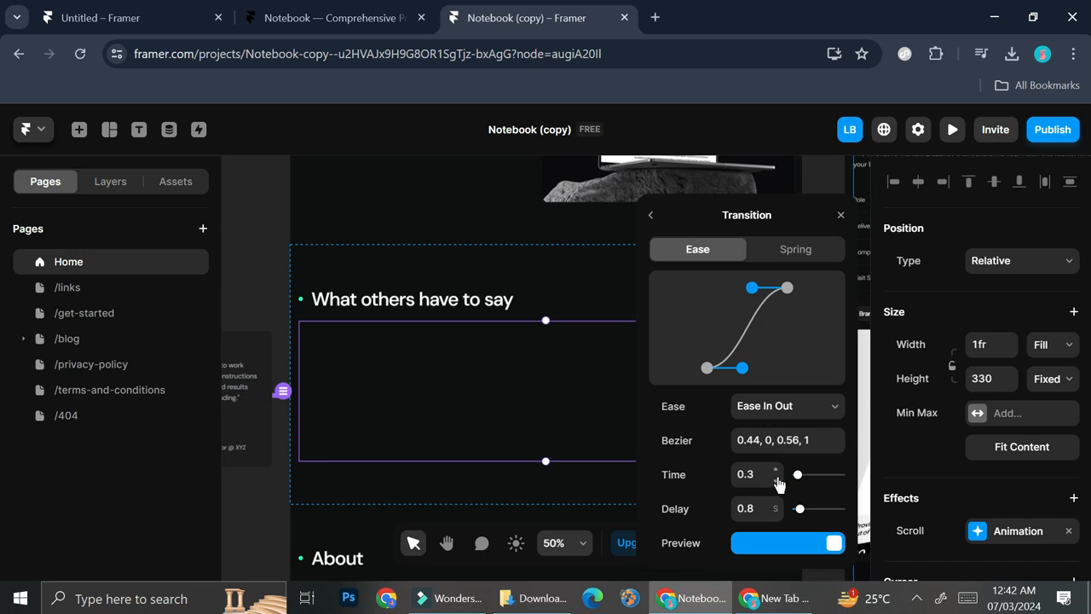
left_click(653, 218)
left_click(801, 259)
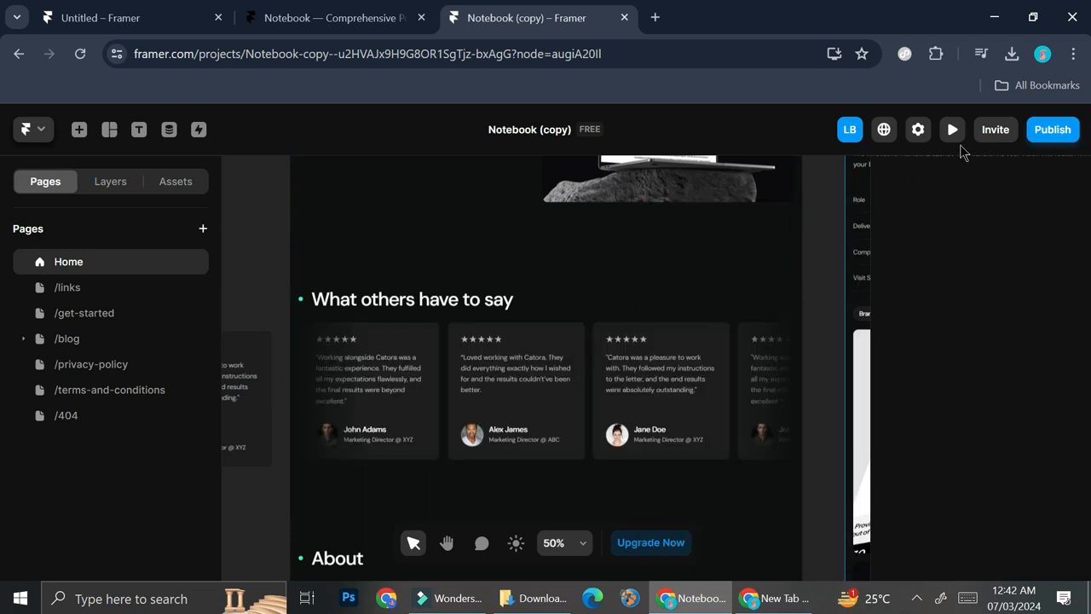
Preview the page down to the testimonials to check their scroll animation, and return to the editor
left_click(952, 130)
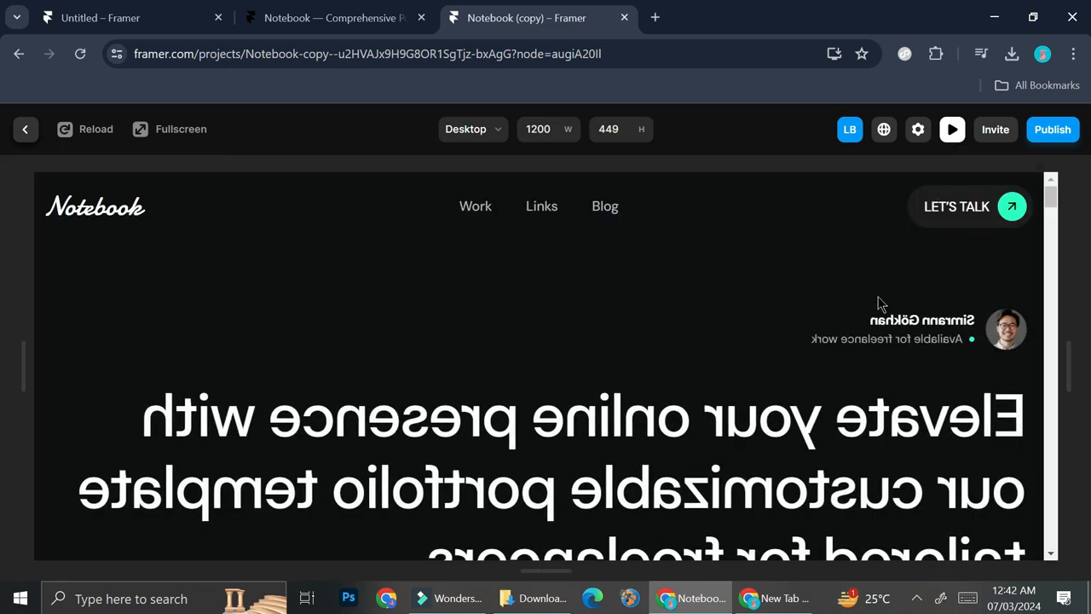
scroll(879, 307, "down", 5)
scroll(880, 308, "down", 3)
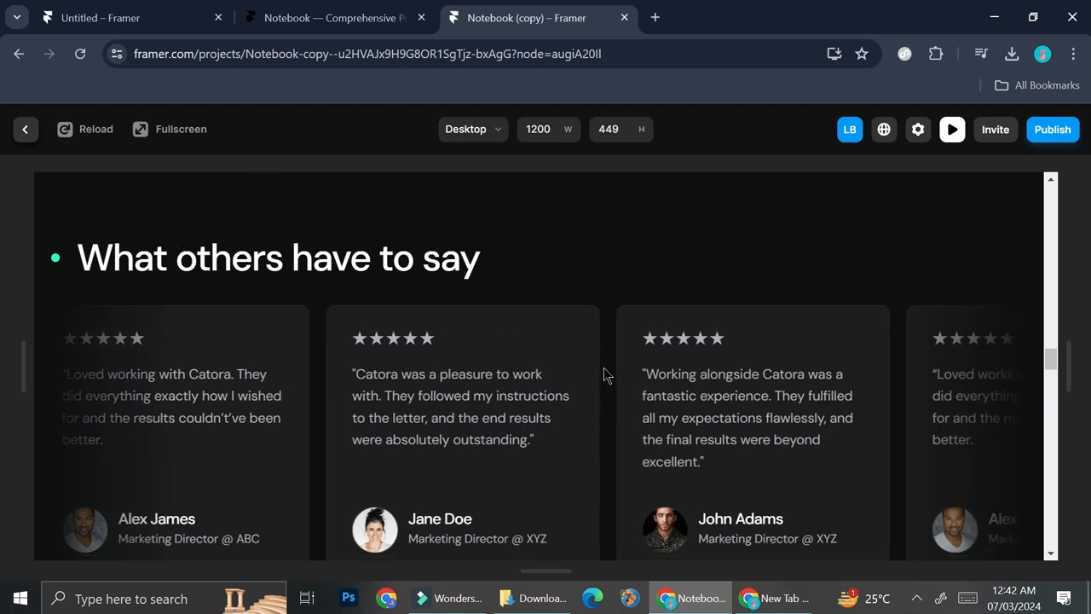
scroll(606, 373, "down", 1)
left_click(26, 131)
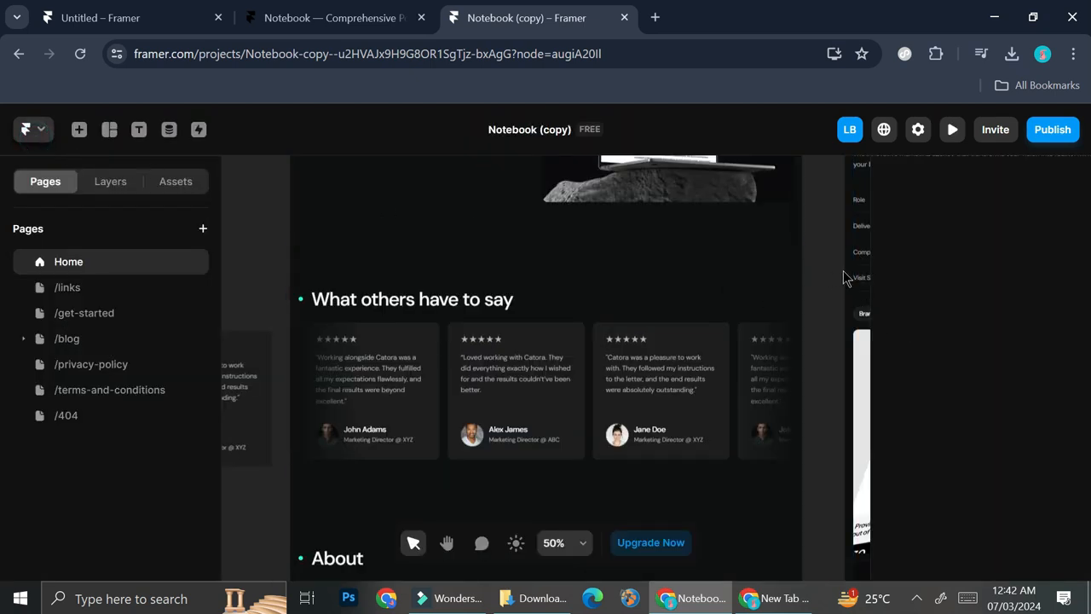
Review the testimonial cards' scroll animation settings and the other effects available for them
left_click(544, 397)
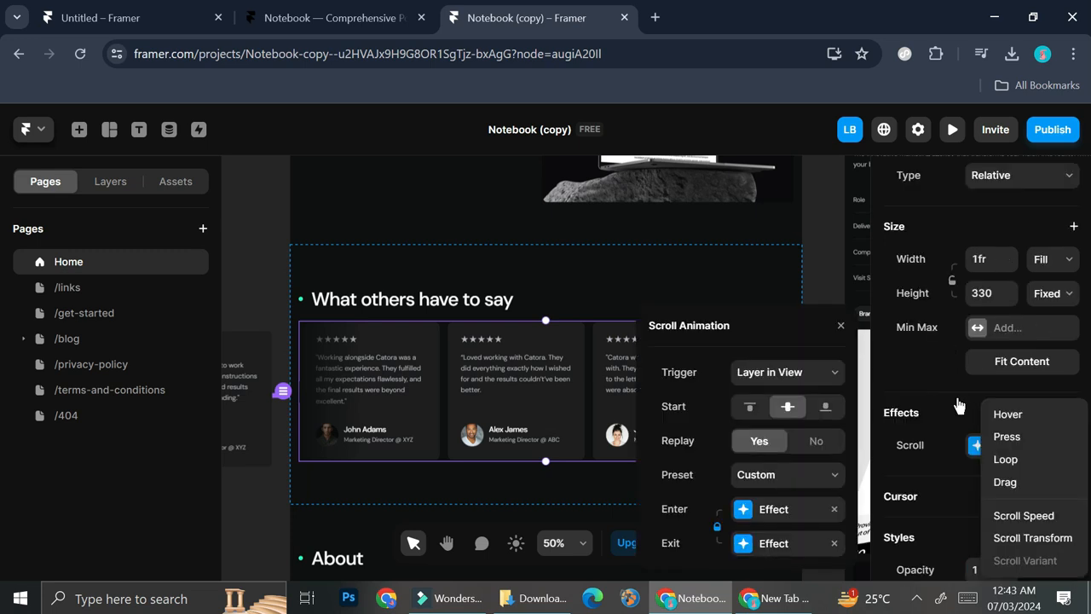
left_click(956, 399)
left_click(831, 321)
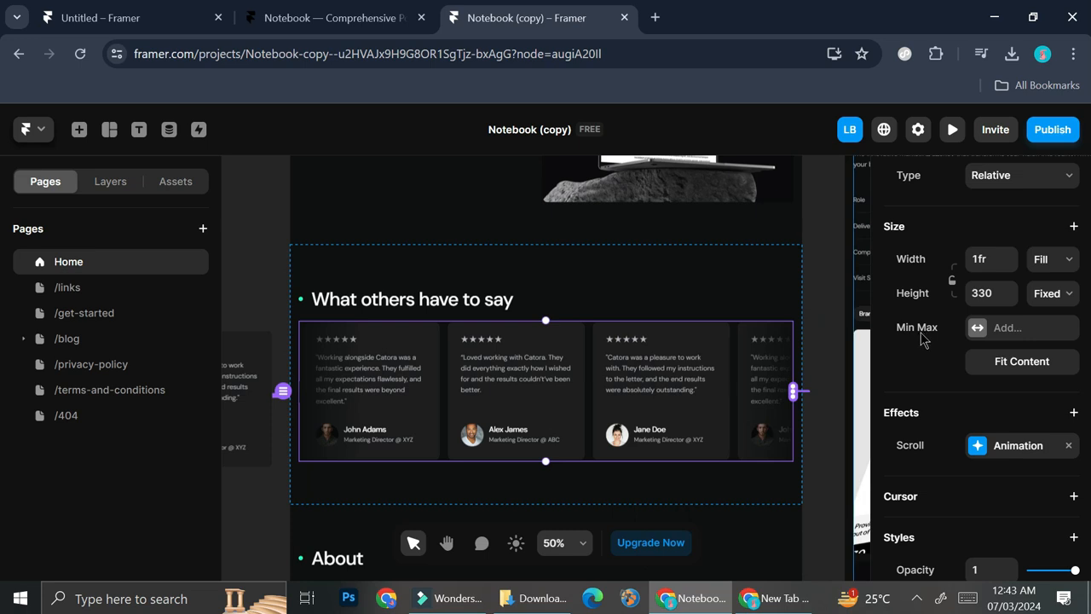